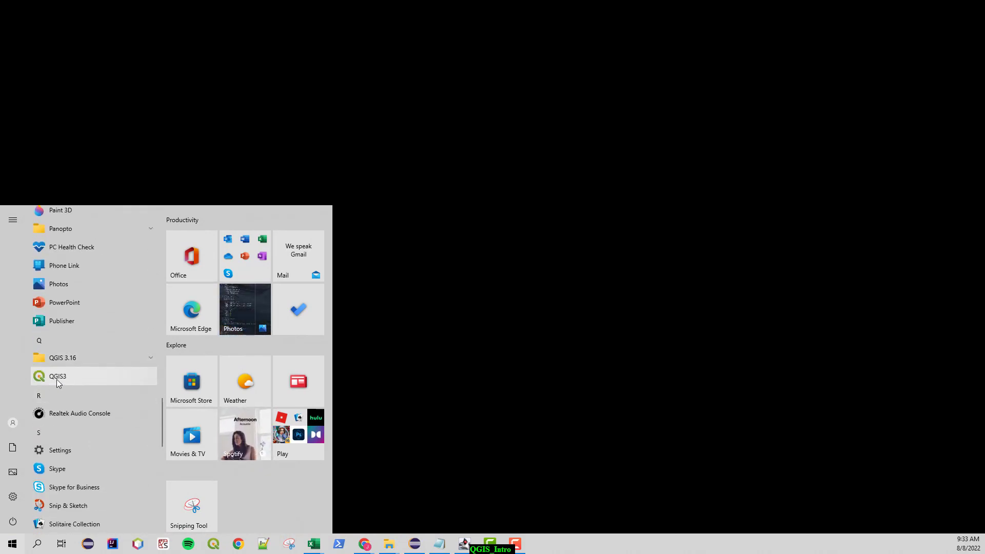
Step: Launch QGIS3 from the list of installed programs
click(79, 376)
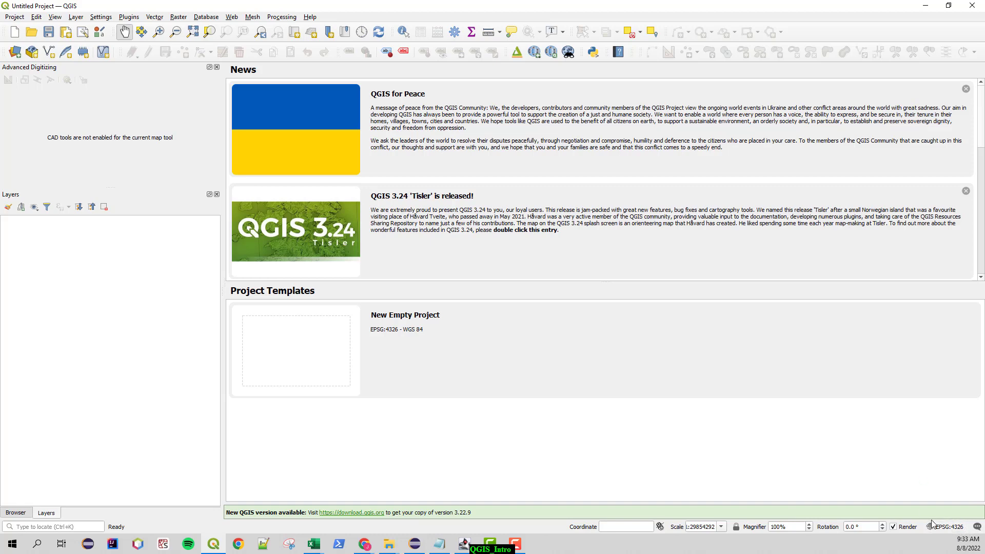
Step: Examine the project's coordinate reference system properties and the WGS 84 definition, and close them without applying changes
click(947, 527)
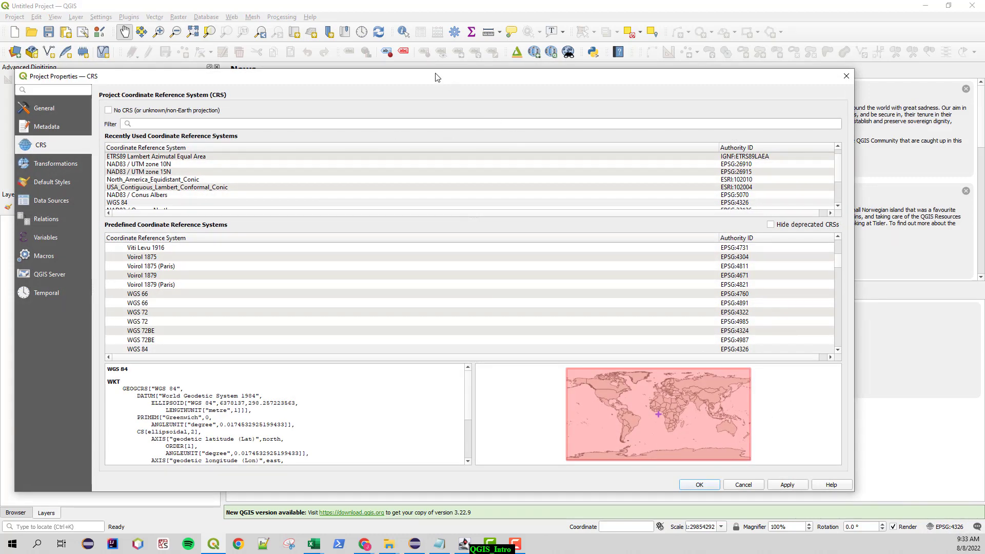
drag(446, 82, 498, 60)
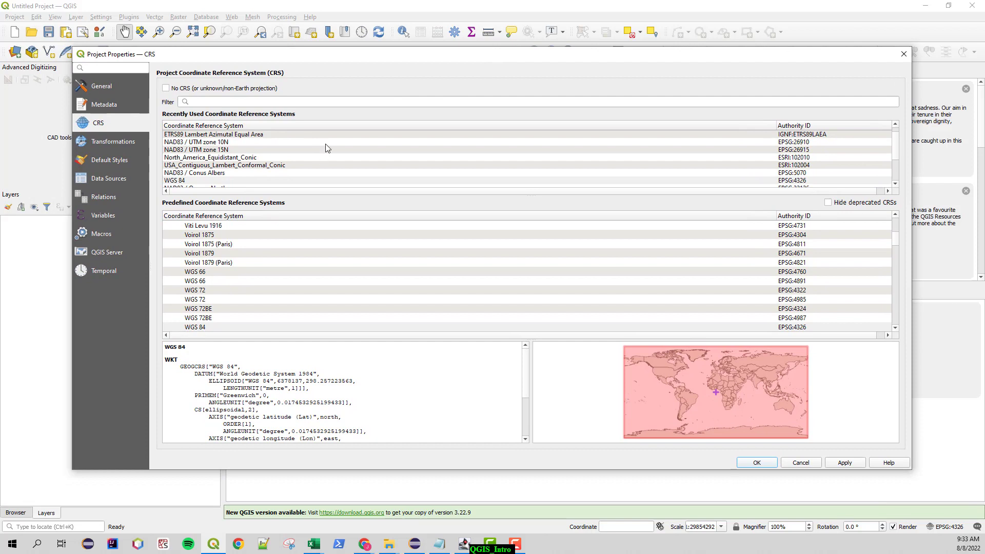
drag(72, 177, 253, 181)
drag(368, 54, 355, 90)
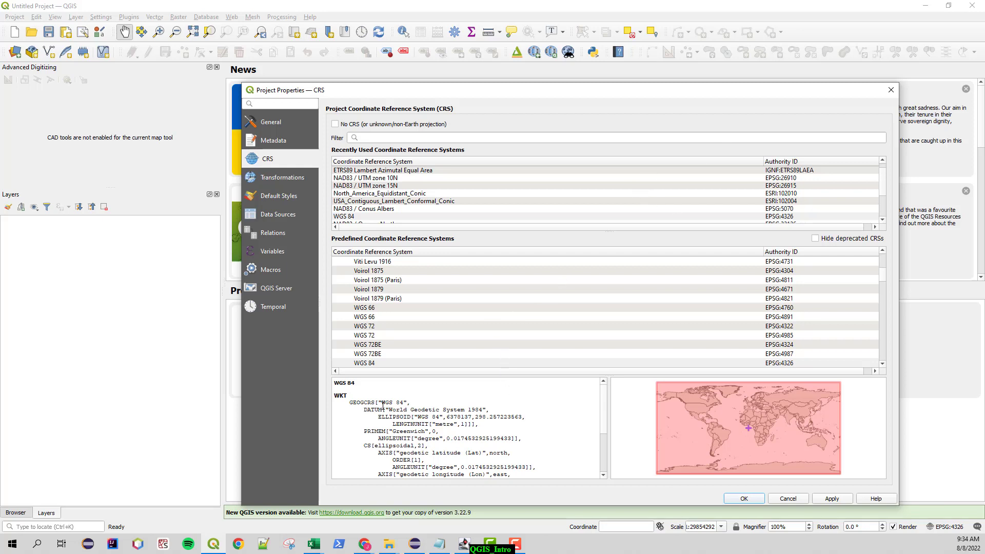
drag(382, 404, 405, 403)
click(798, 500)
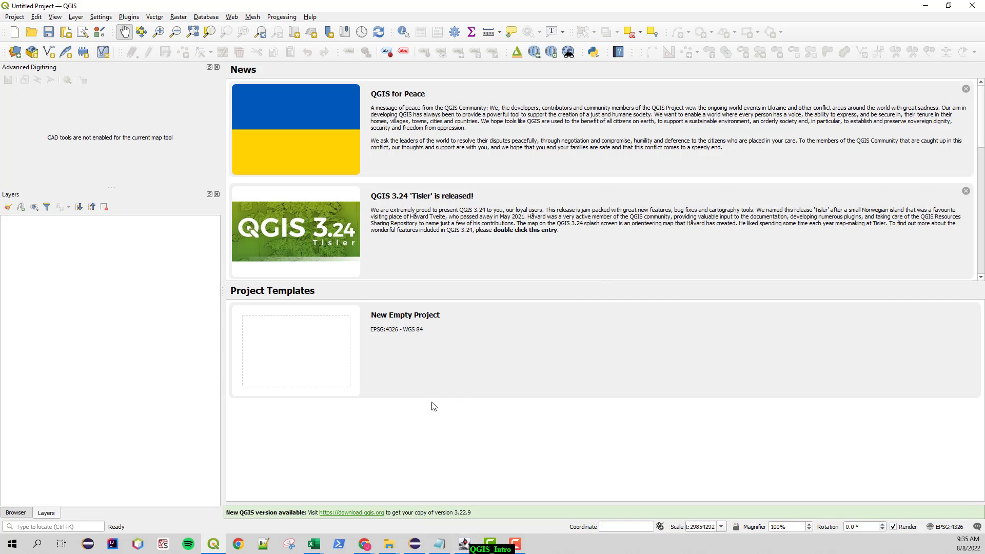
Step: Create a new empty project from the EPSG:4326 - WGS 84 template and close the Advanced Digitizing panel
double_click(362, 356)
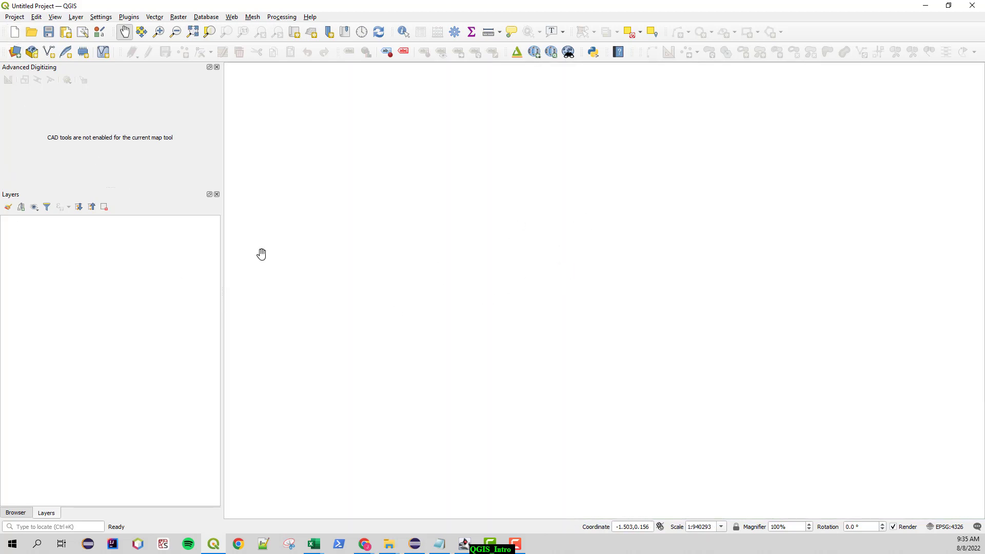
click(216, 68)
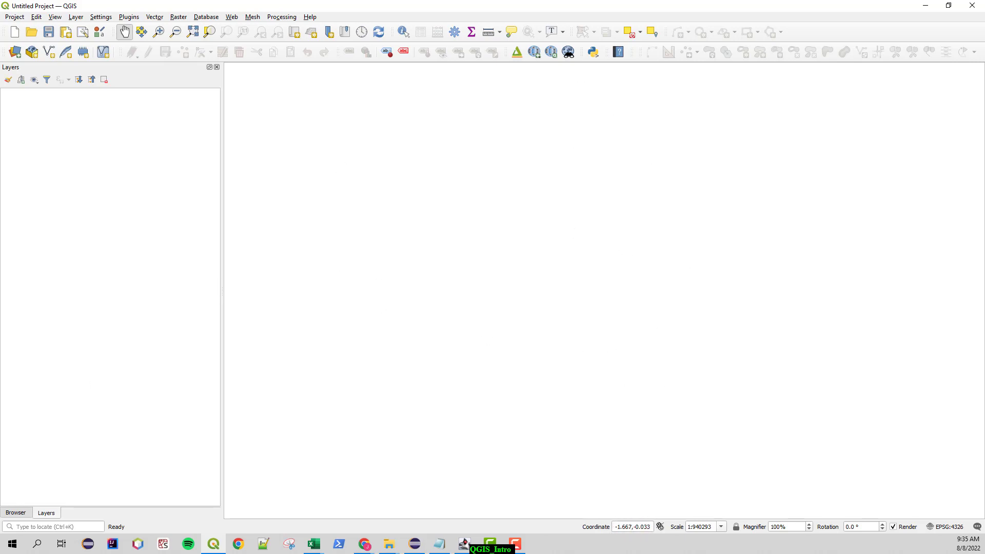
Step: Switch to File Explorer and go up from the Boundary folder to the Lab_01 folder
key(alt+Tab)
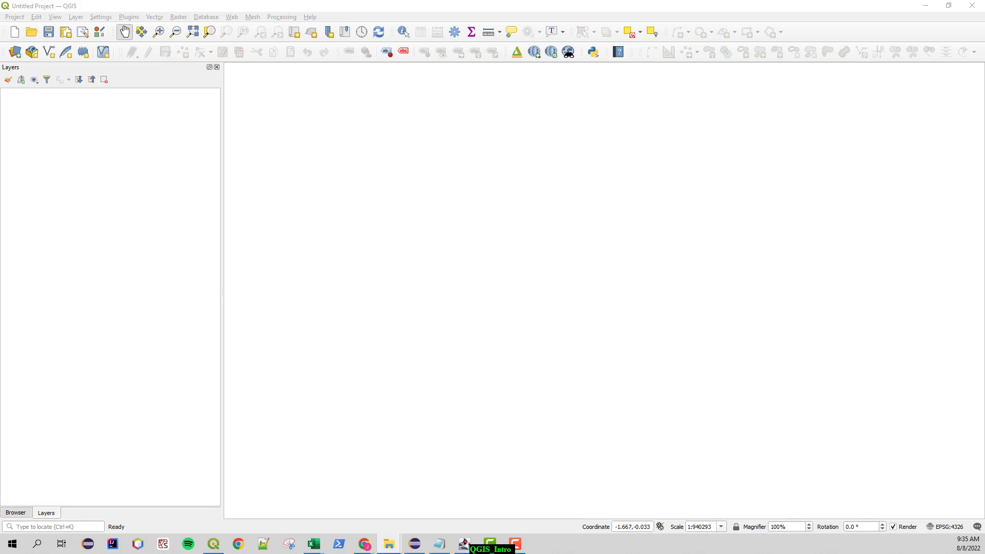
drag(618, 539, 642, 147)
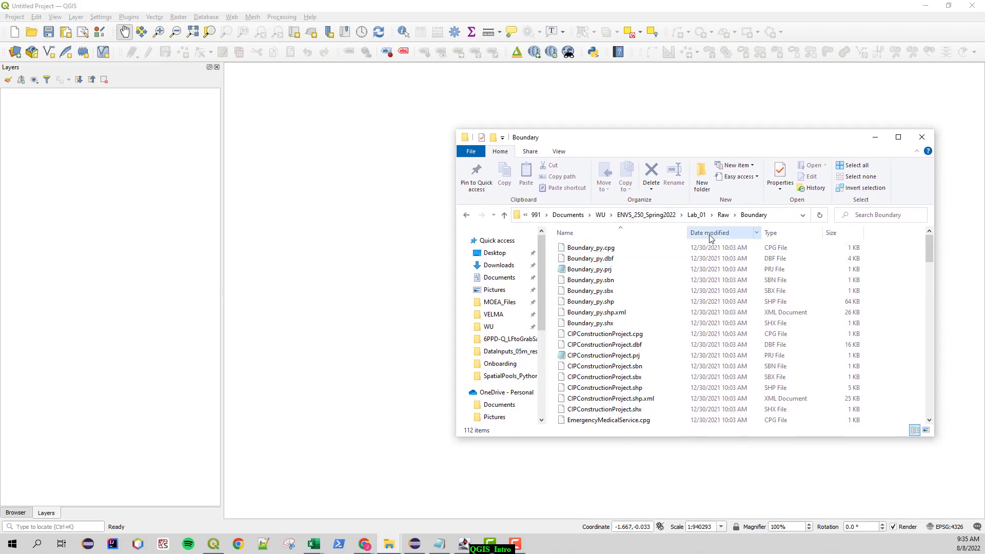
click(664, 216)
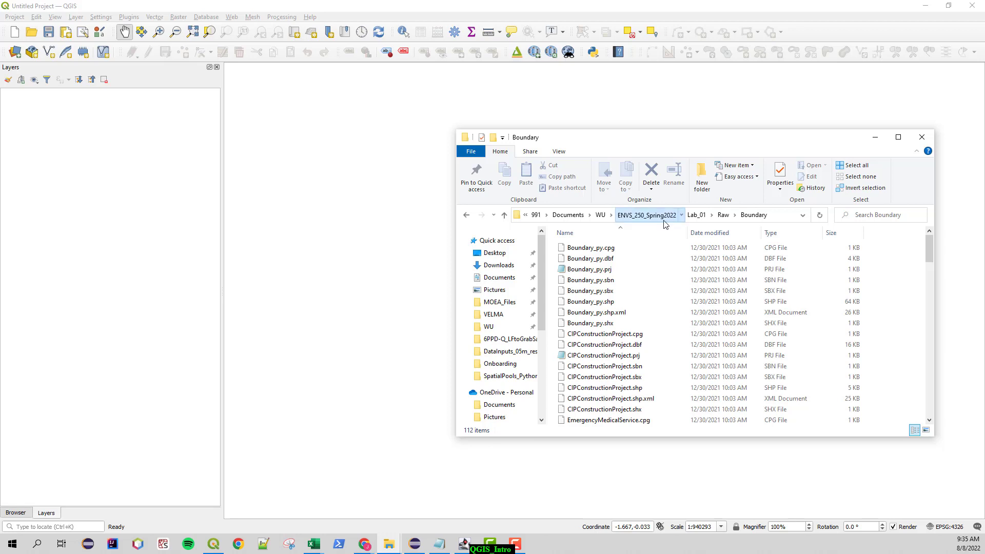
click(468, 215)
click(699, 215)
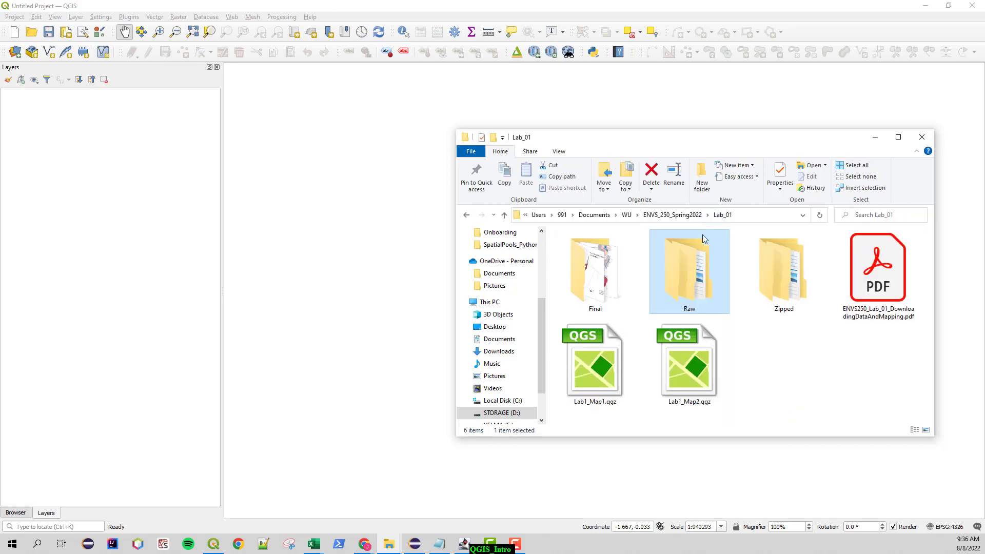
Step: Examine the archives stored in the Zipped folder and return to Lab_01
click(780, 278)
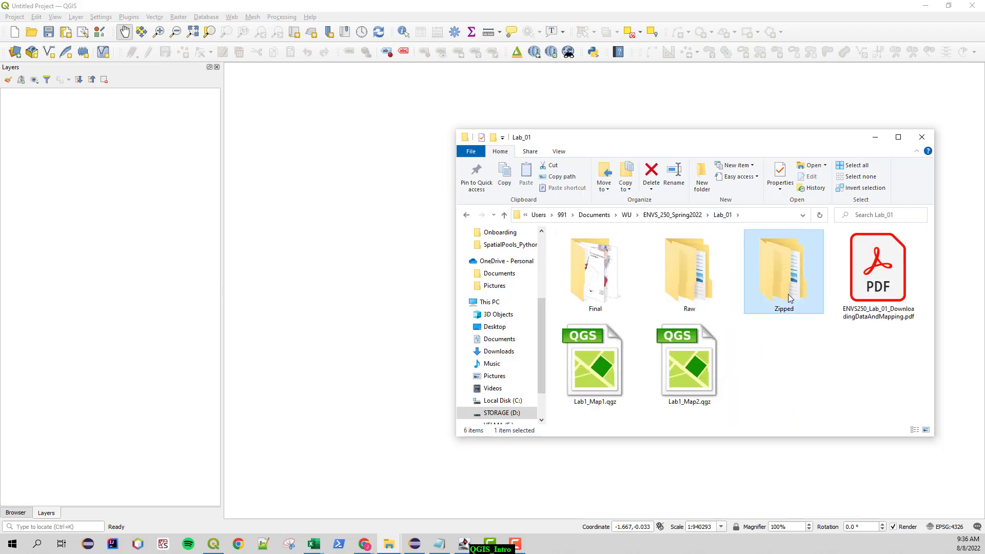
double_click(786, 283)
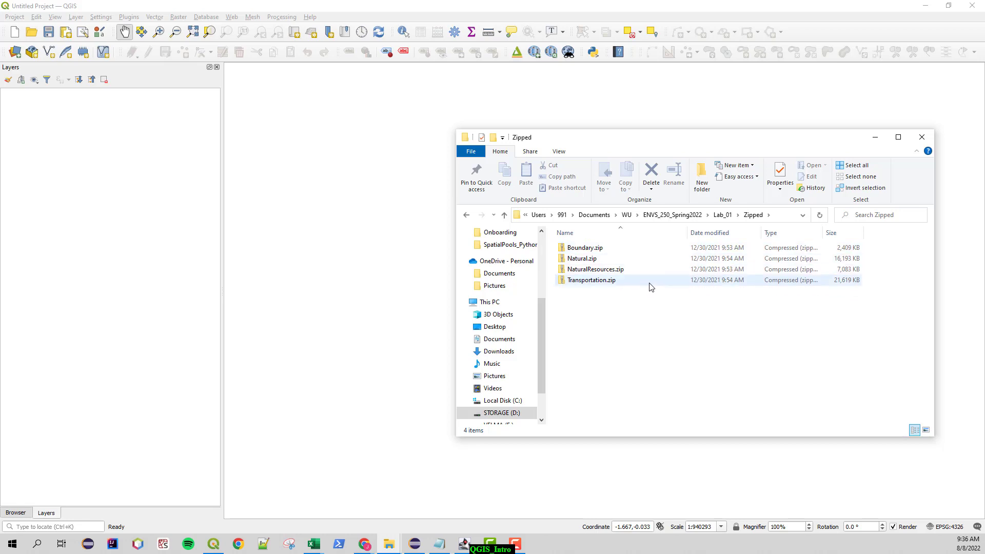
click(723, 215)
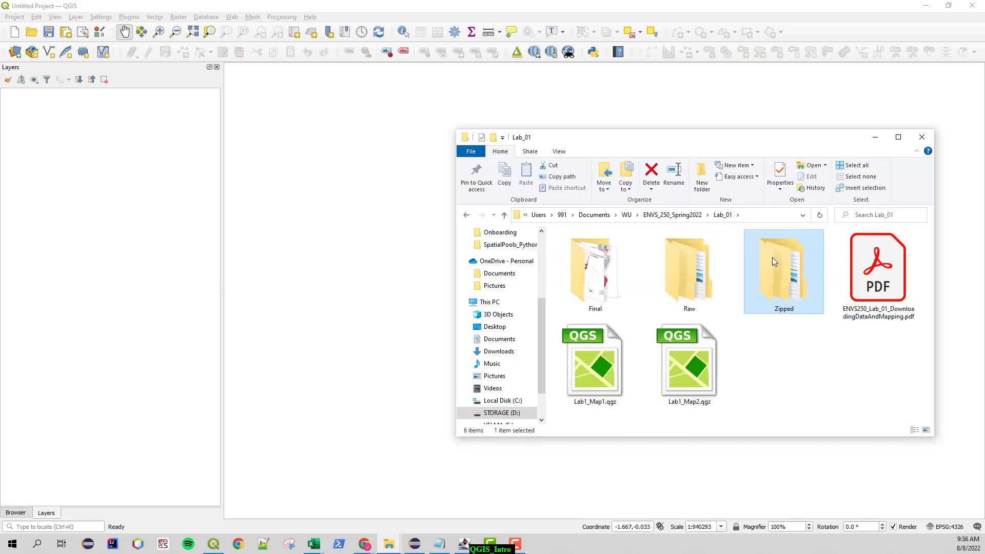
Step: Move elevation_NED03M_mbr_4023143_01.zip from the Raw folder into the Zipped folder
double_click(690, 287)
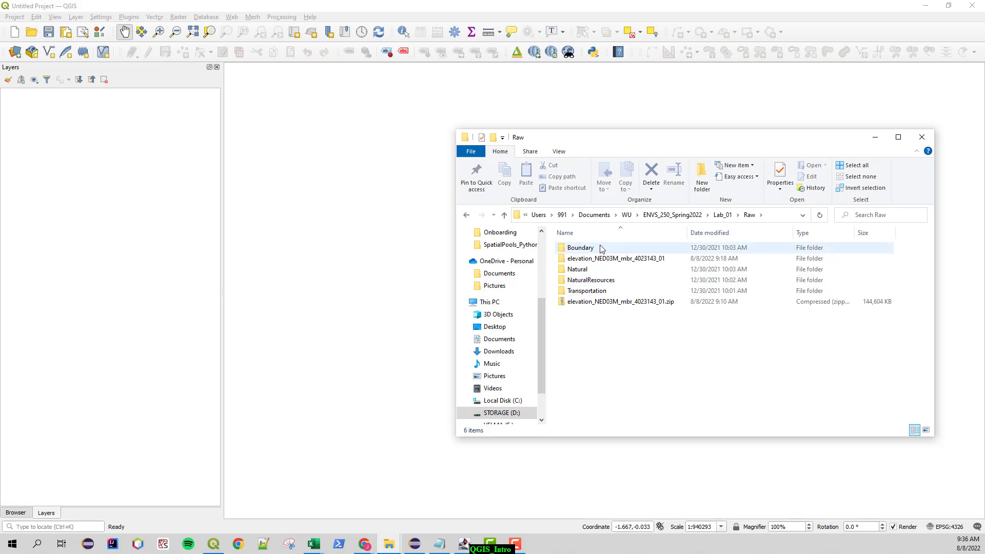
click(607, 303)
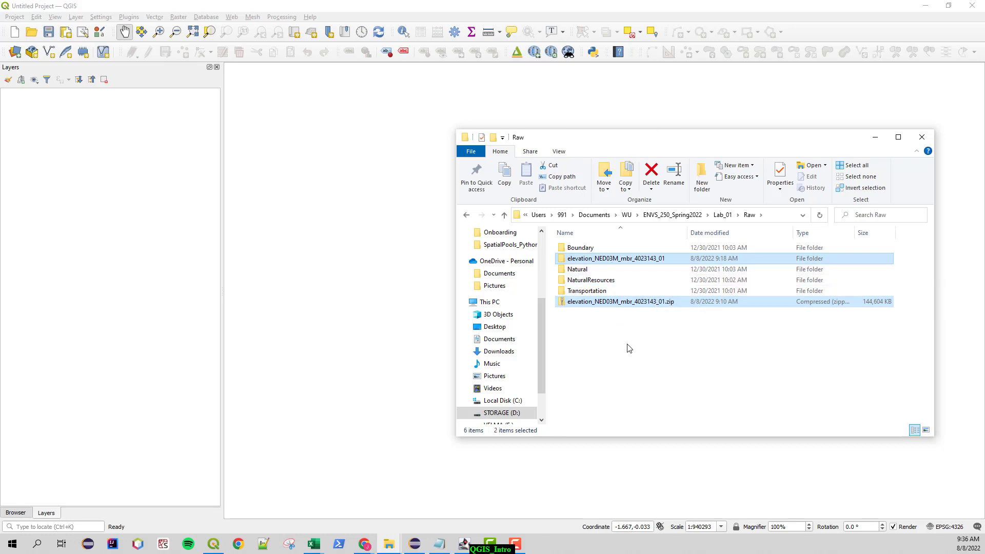
click(627, 305)
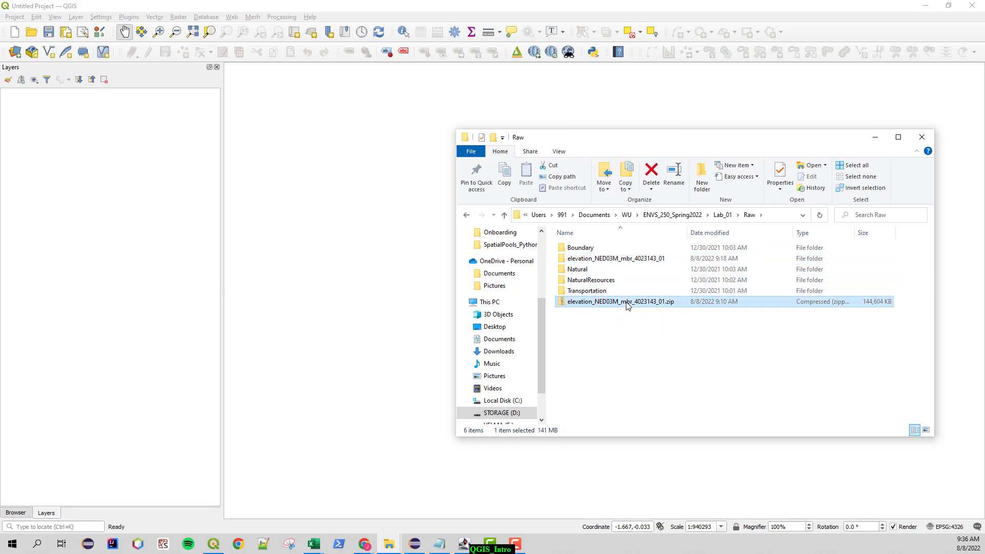
right_click(595, 301)
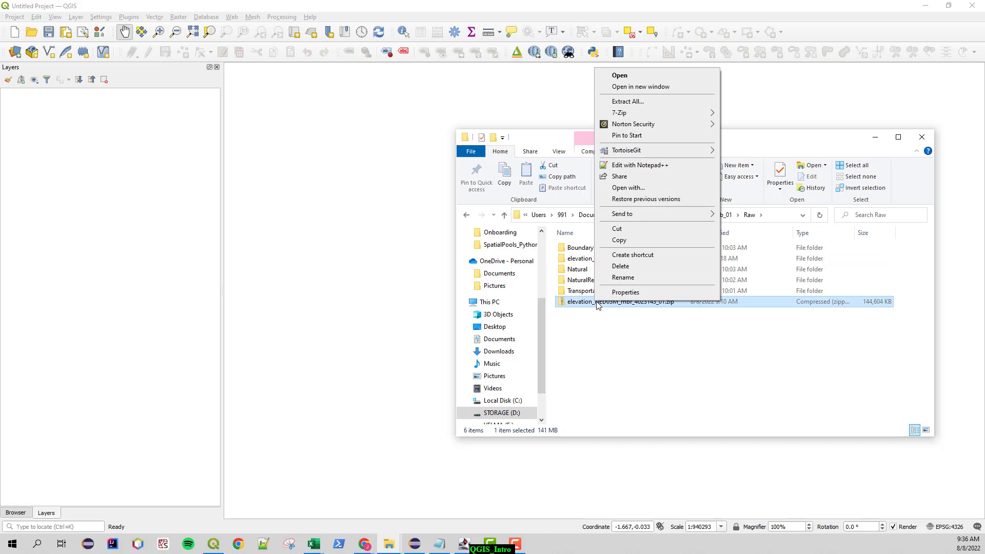
click(628, 232)
click(729, 218)
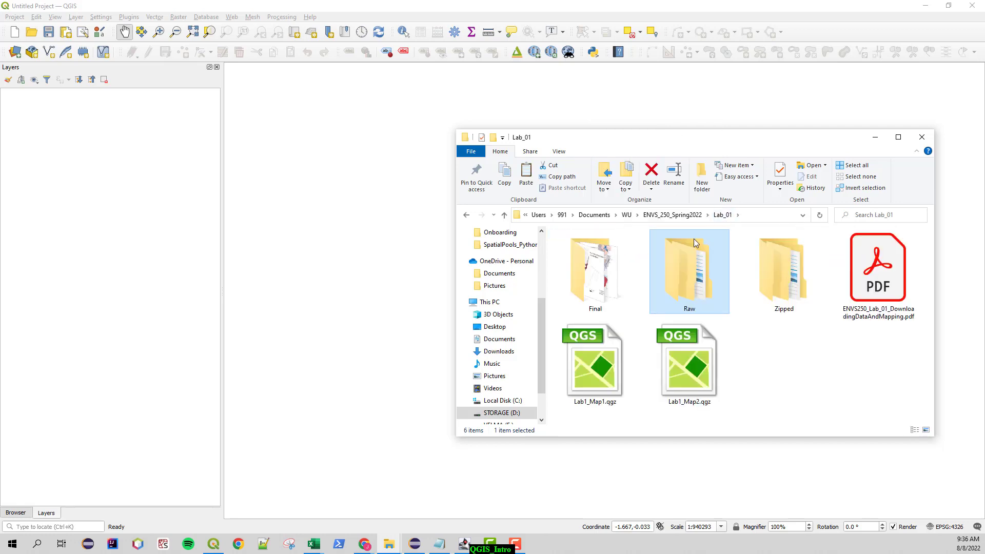
double_click(792, 290)
right_click(639, 334)
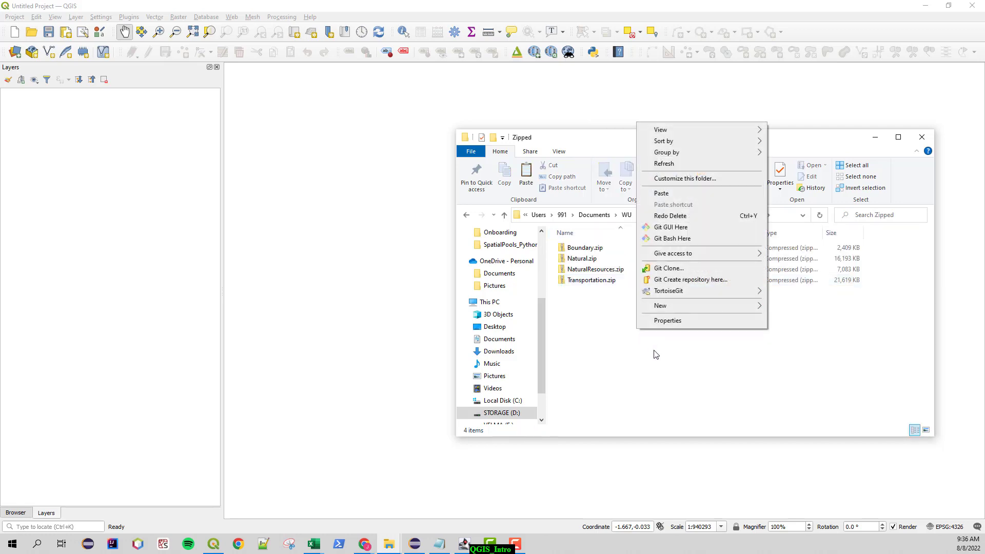
click(673, 193)
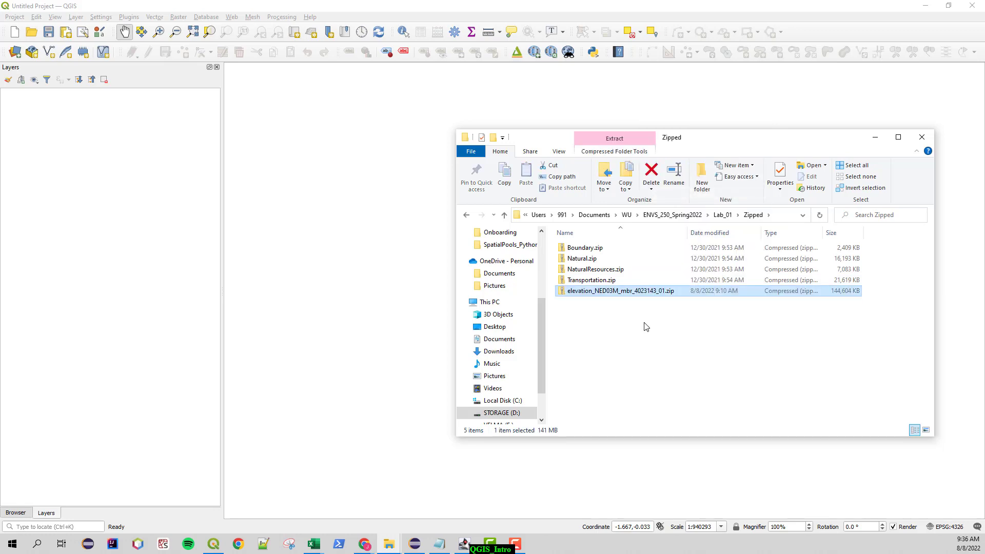
Step: Open the Boundary folder inside Lab_01's Raw folder and look through its list of shapefile components
click(722, 216)
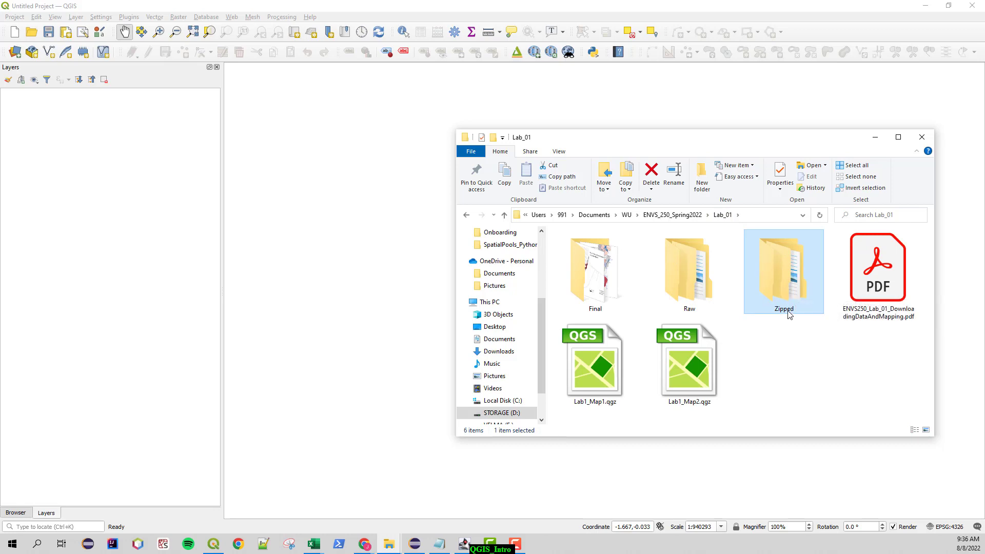
mouse_move(788, 314)
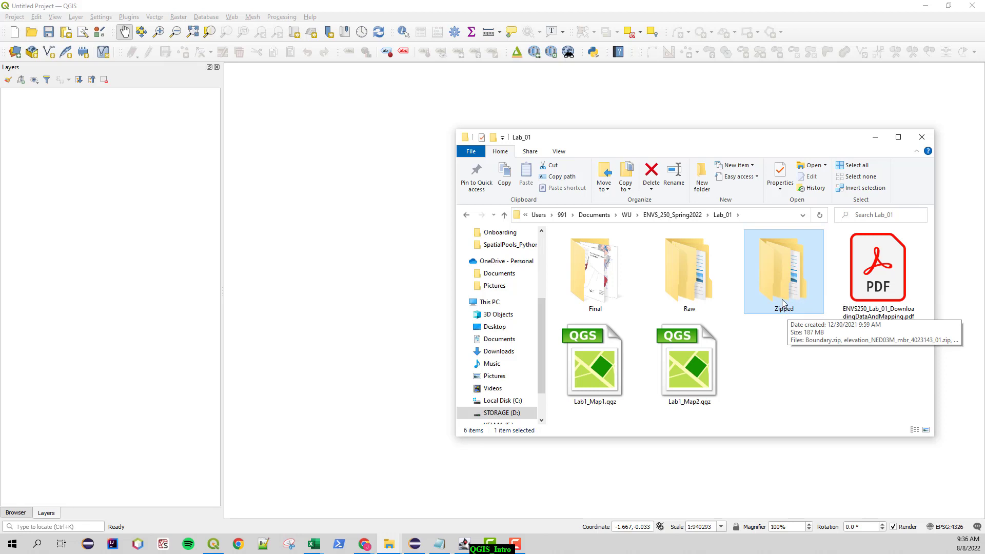
double_click(690, 278)
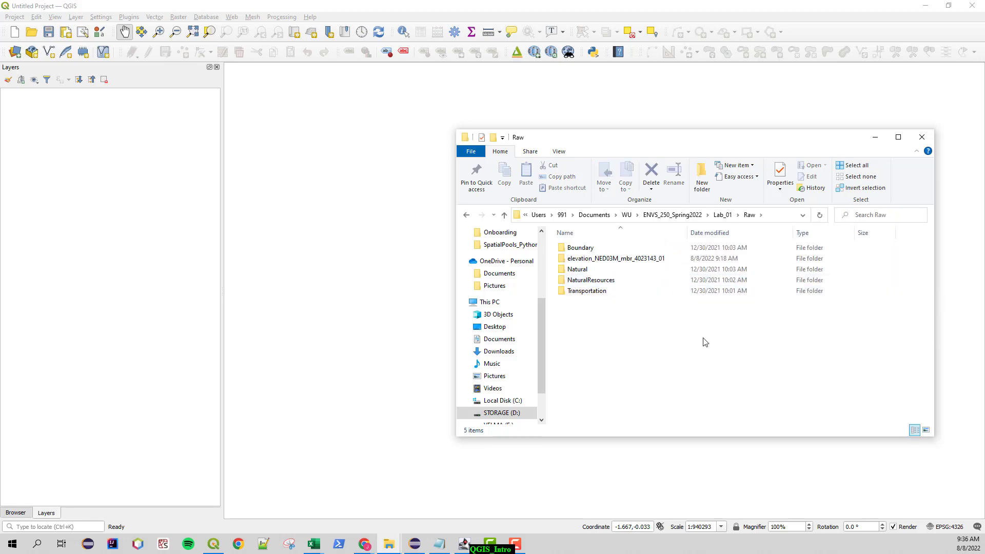
click(611, 294)
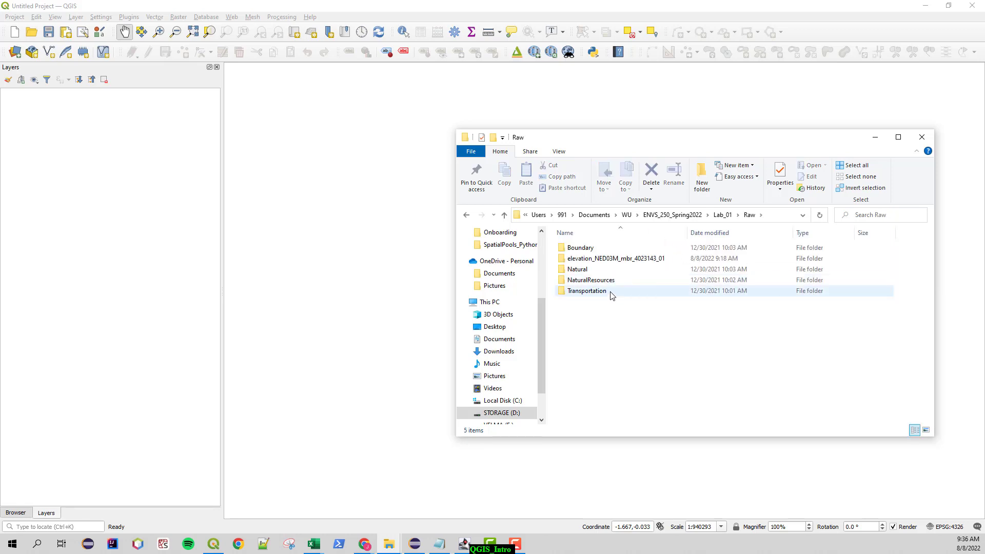
double_click(600, 248)
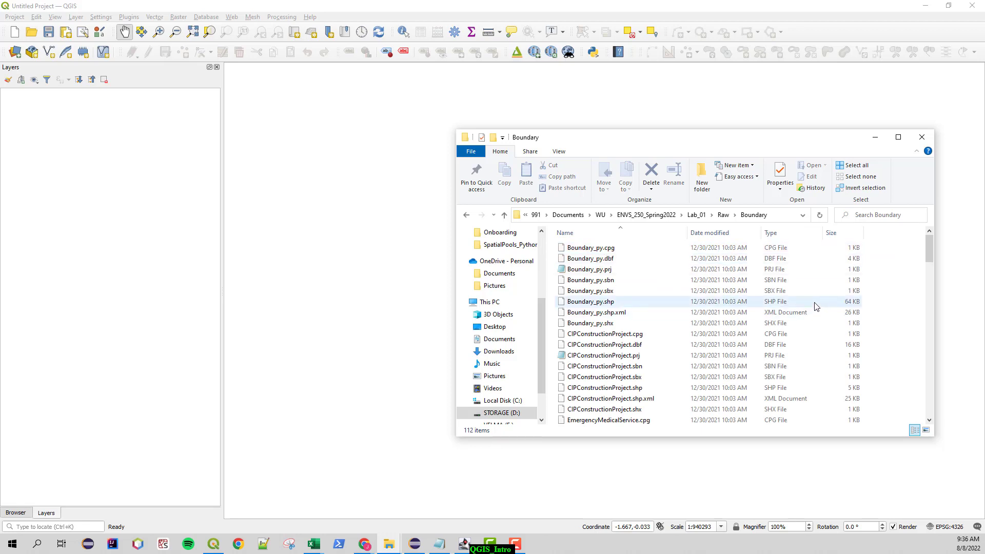
scroll(816, 307, down, 18)
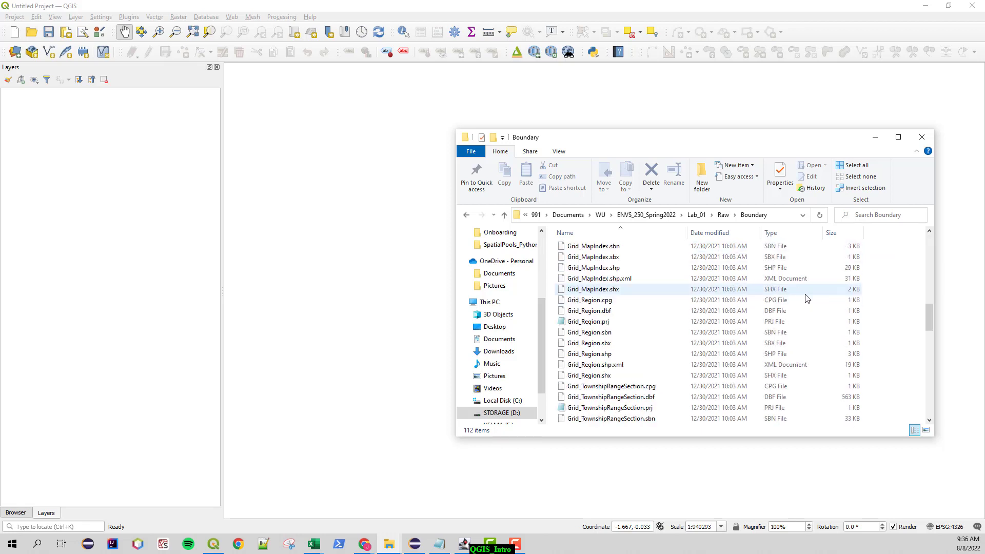
scroll(807, 299, down, 4)
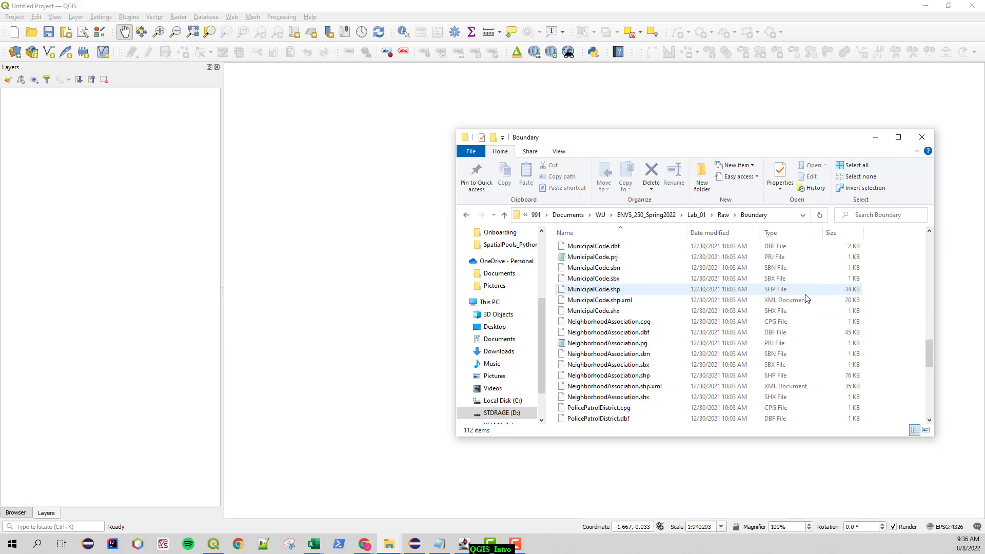
scroll(806, 299, down, 12)
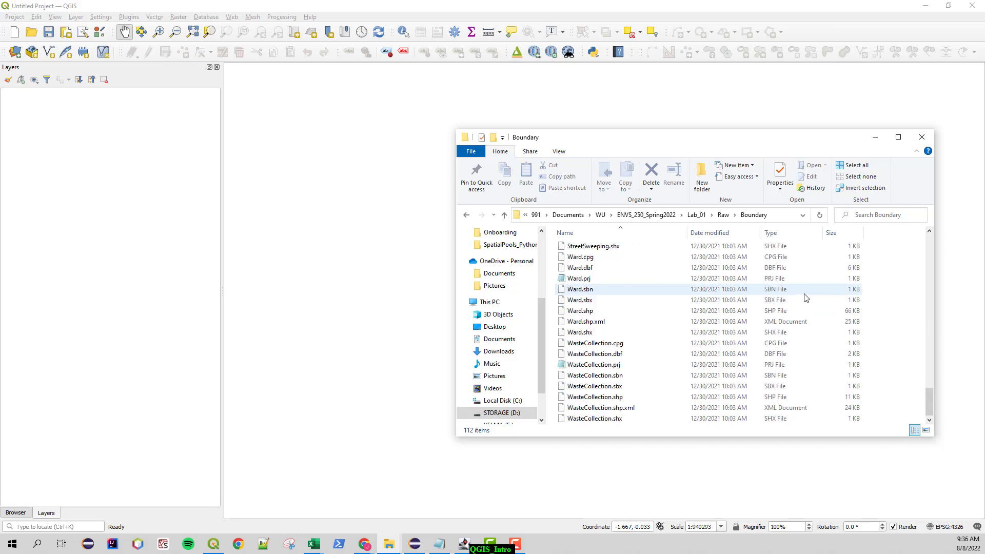
scroll(804, 297, up, 20)
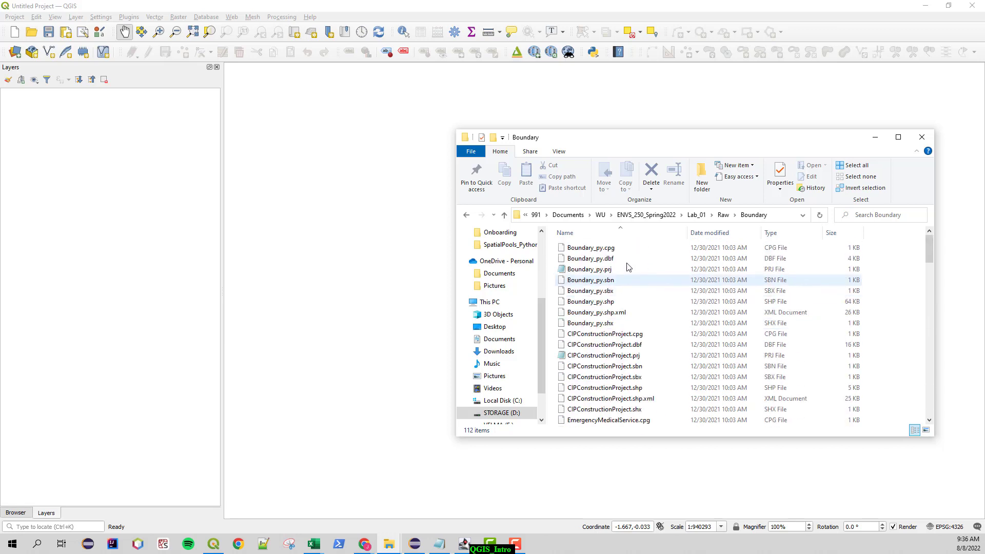
Step: Select Boundary_py.shp, Boundary_py.sbx and Boundary_py.dbf together in the Boundary folder
click(591, 302)
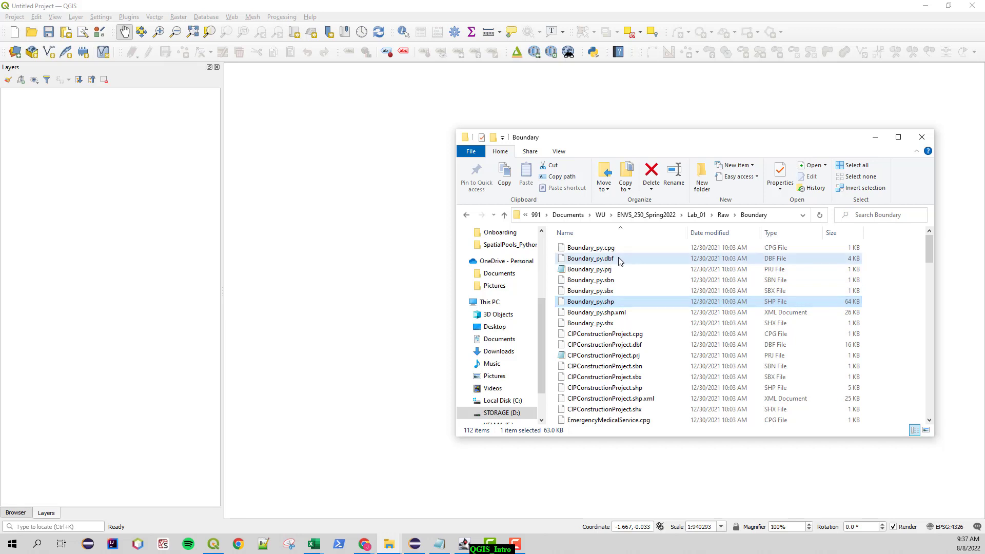
click(610, 290)
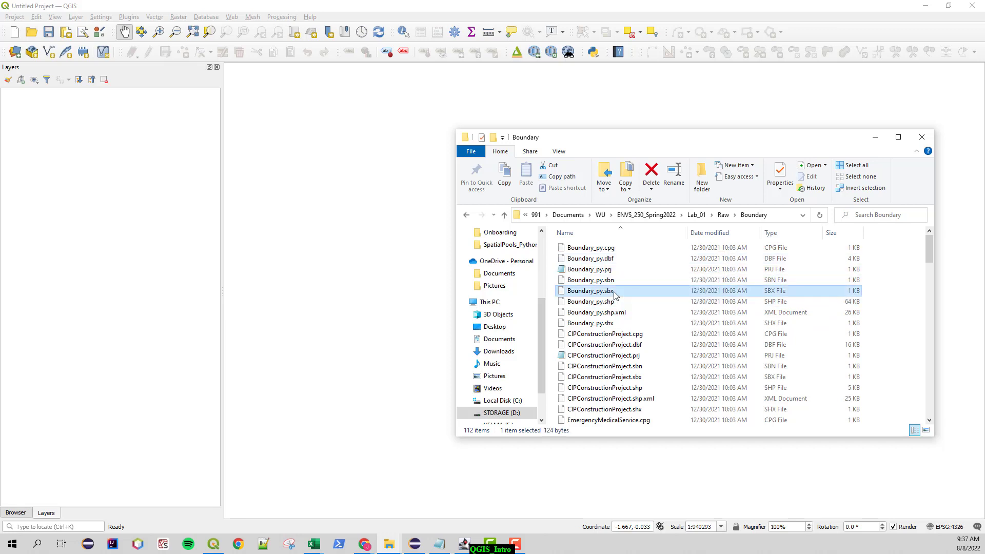
click(611, 260)
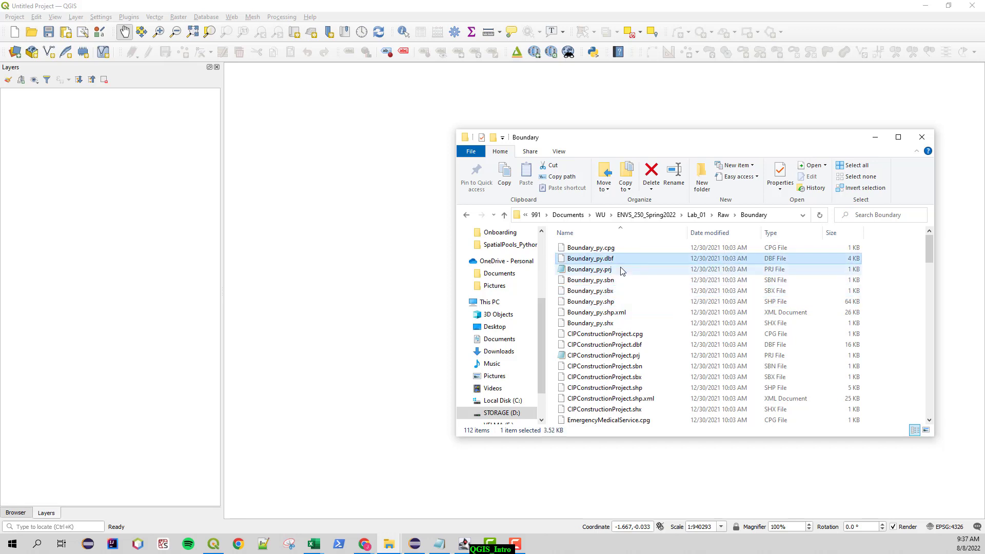
click(615, 303)
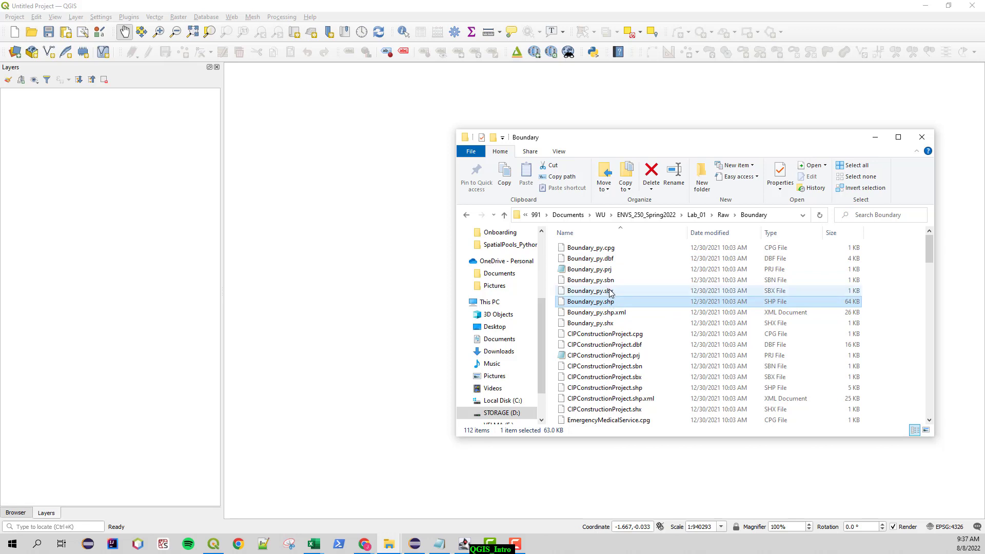
ctrl+click(611, 292)
ctrl+click(611, 259)
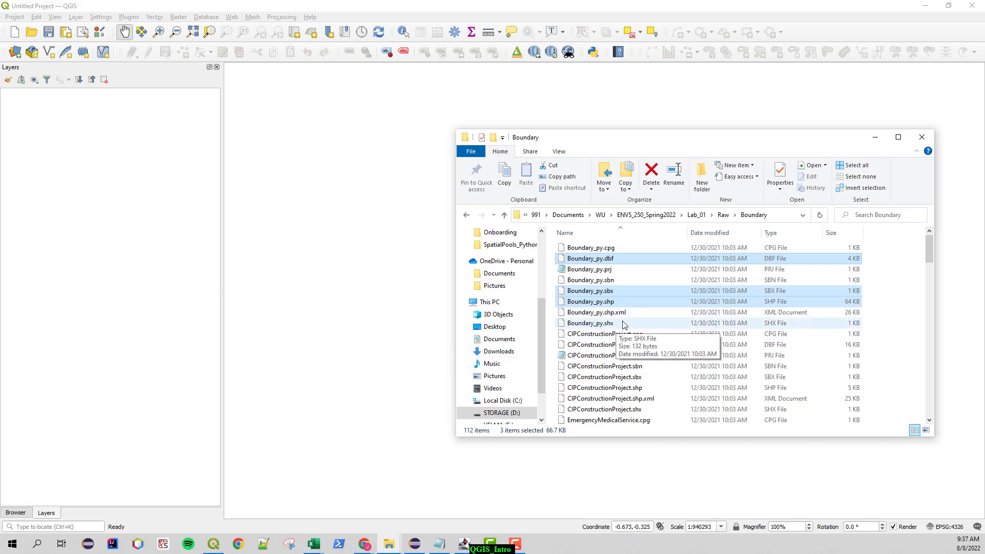
Step: Inspect Boundary_py.shp and Boundary_py.prj individually in the Boundary folder
click(596, 302)
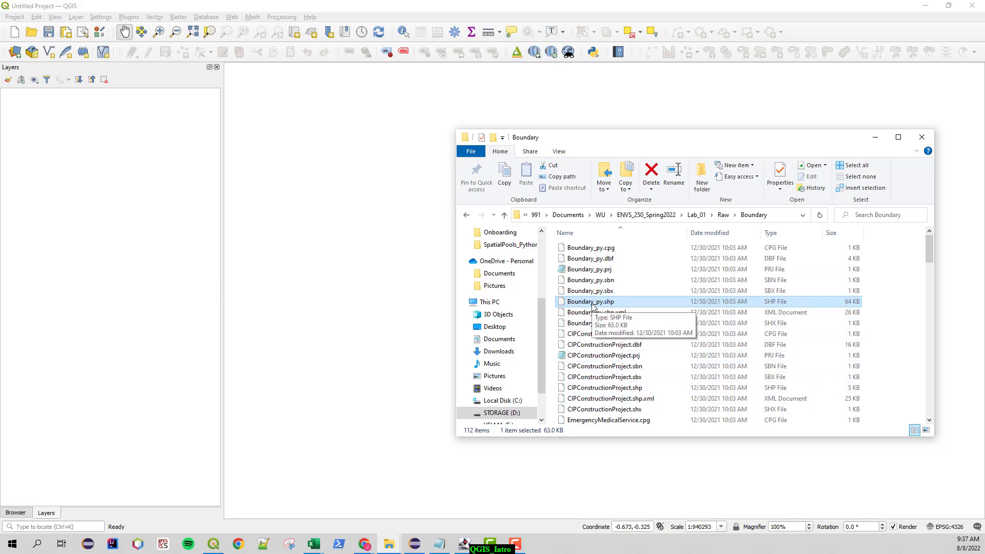
click(636, 271)
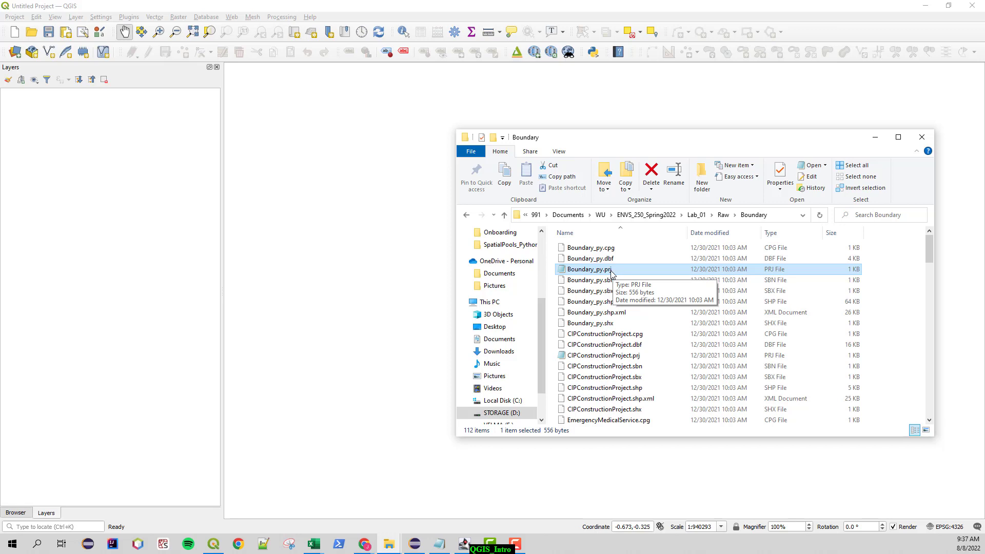
click(614, 305)
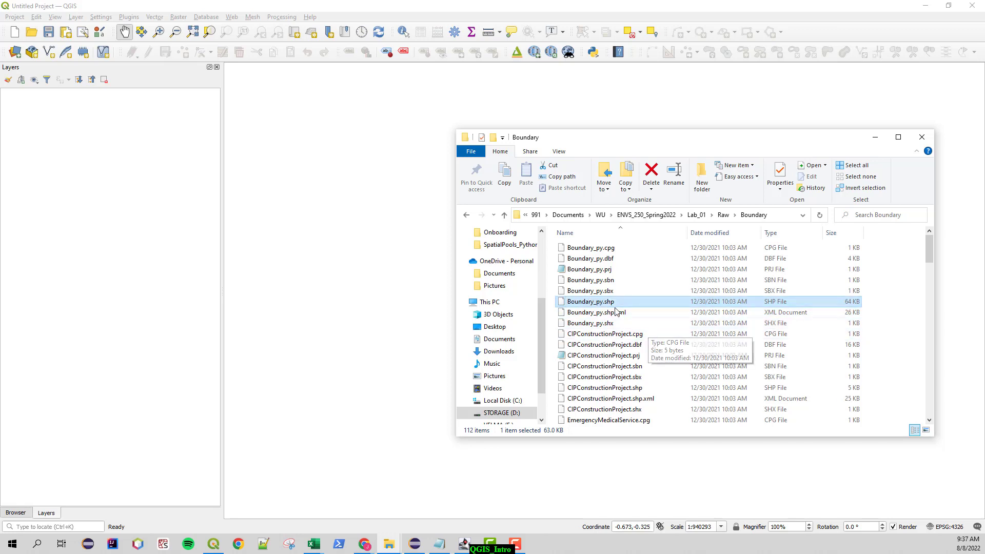
Step: Add Boundary_py.shp from the Boundary folder to the QGIS map, accepting the NAD83(HARN) to WGS 84 (1) transformation
click(607, 302)
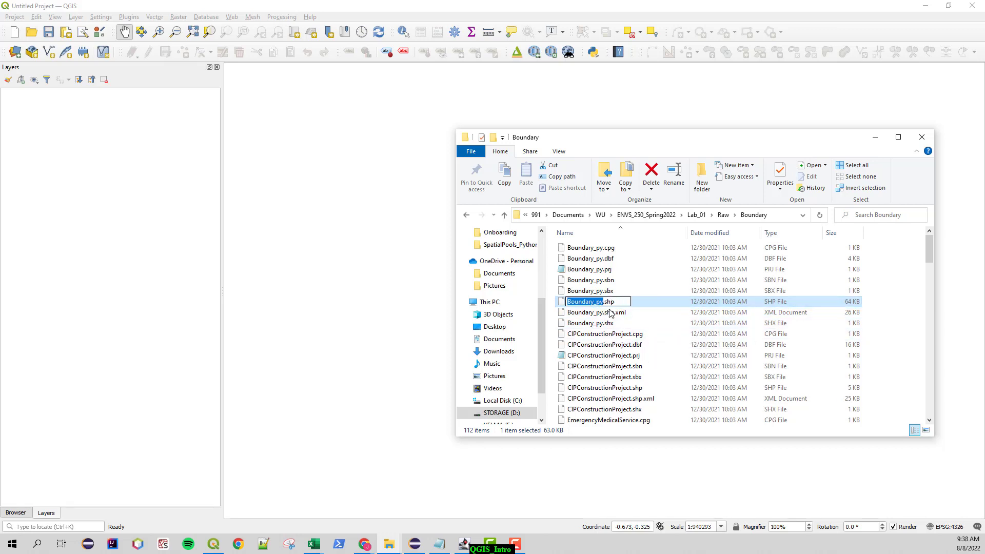
click(659, 334)
click(592, 302)
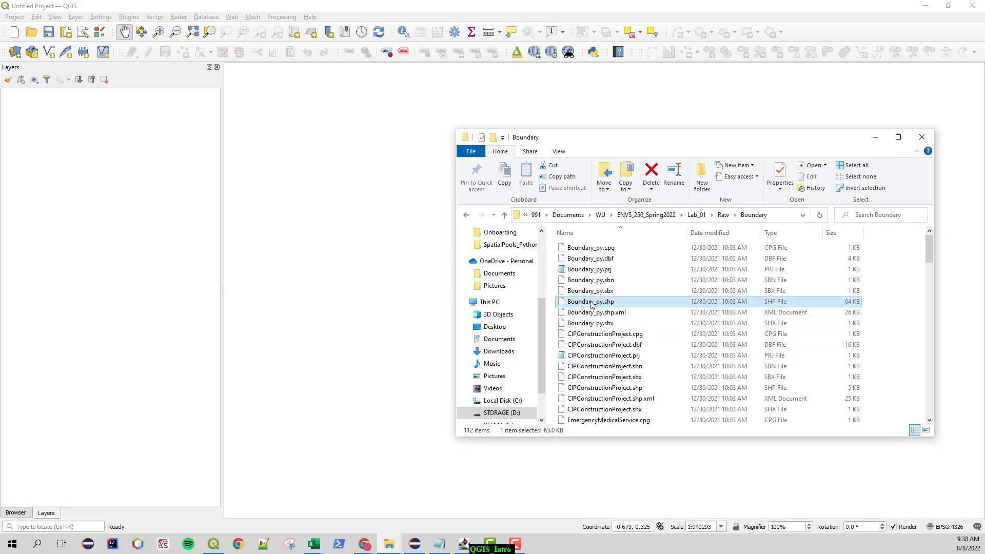
drag(592, 305, 355, 272)
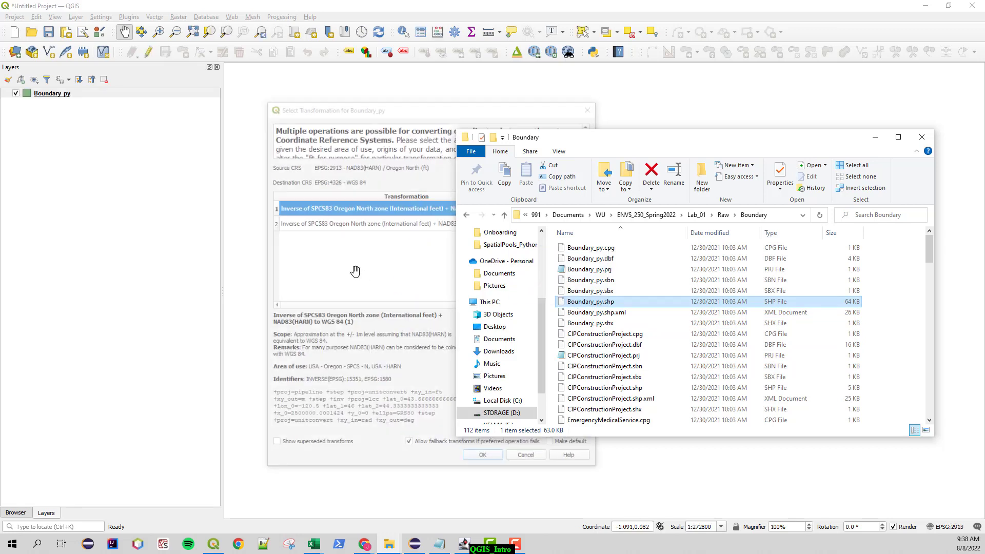
click(415, 109)
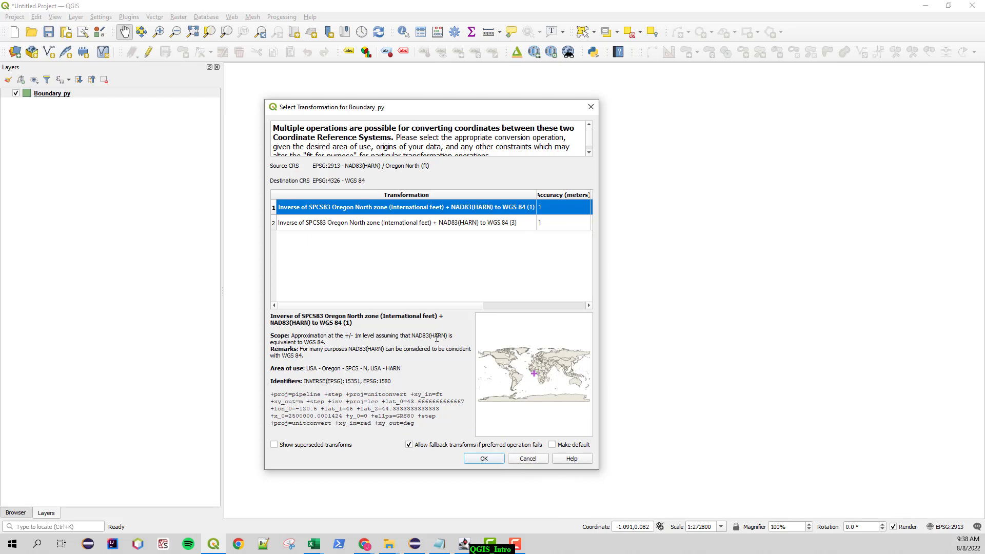
click(487, 463)
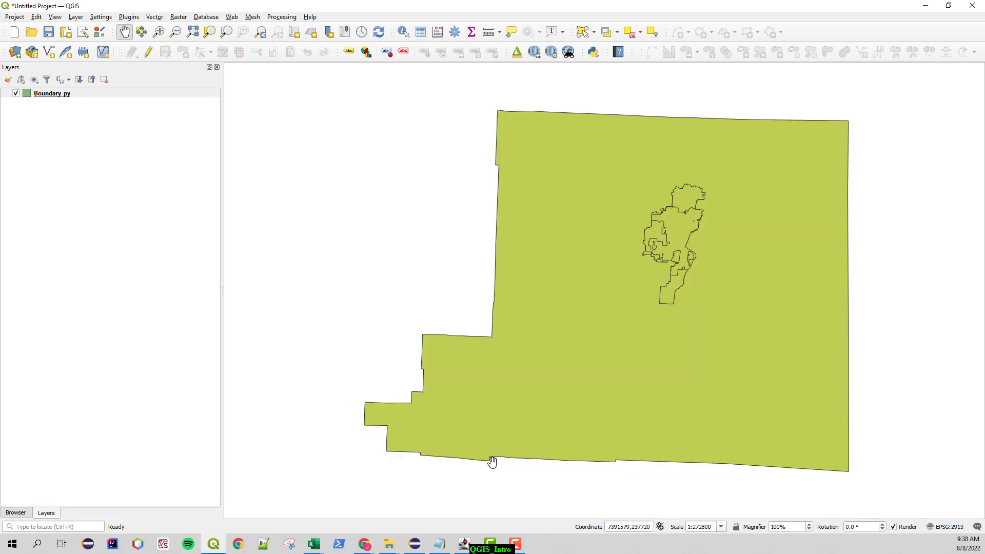
Step: Examine the project's CRS definition, highlighting Oregon North (ft) in its WKT text, and leave the settings unchanged
click(948, 528)
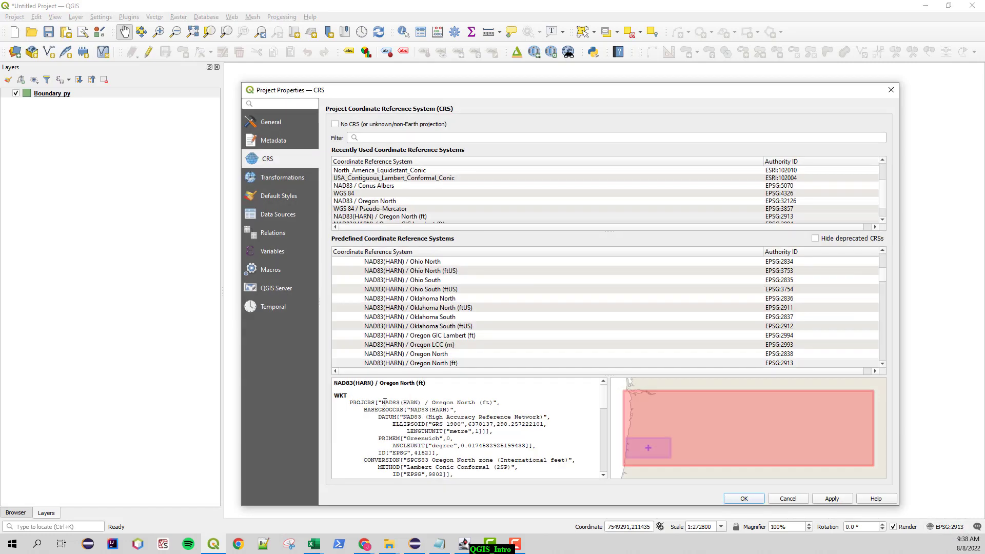
drag(383, 402, 496, 403)
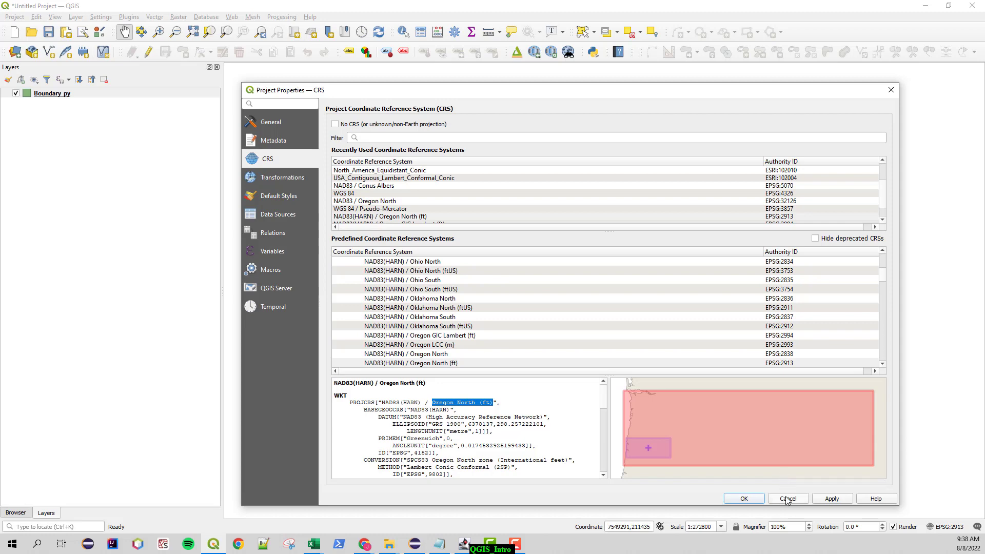
click(787, 501)
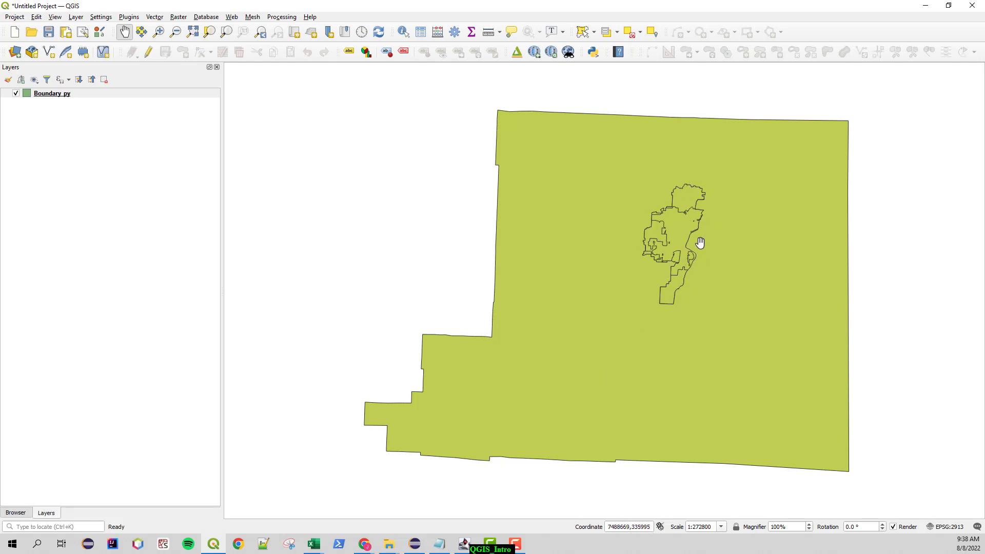
Step: Open the Data Source Manager for adding a vector layer, checking the raster source options before returning to the vector ones
scroll(696, 211, up, 1)
drag(705, 268, 611, 291)
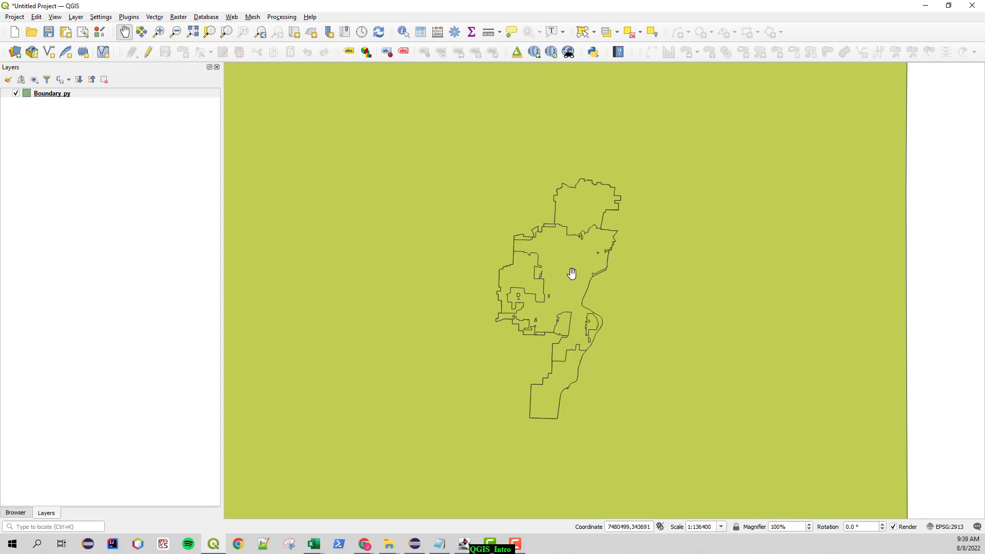
click(155, 17)
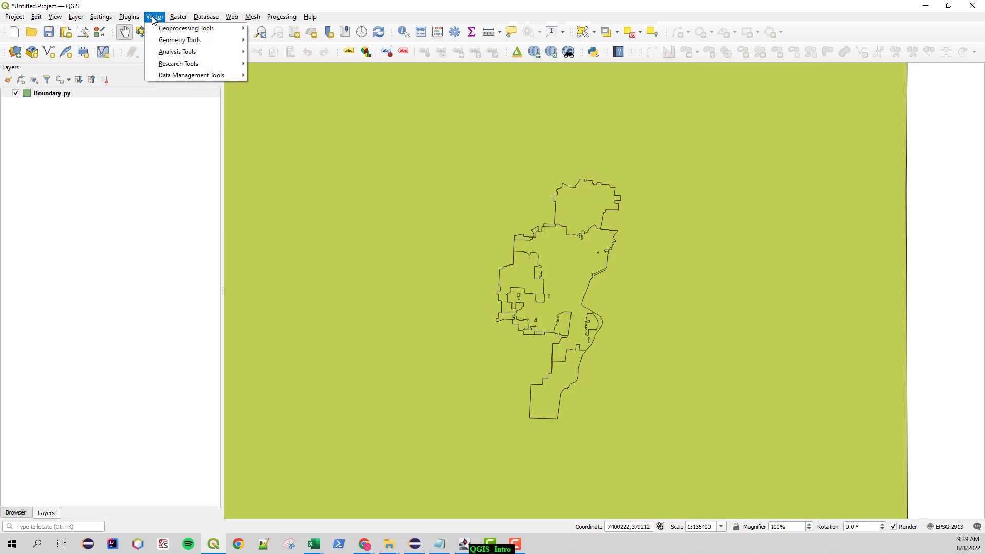
mouse_move(76, 17)
mouse_move(100, 53)
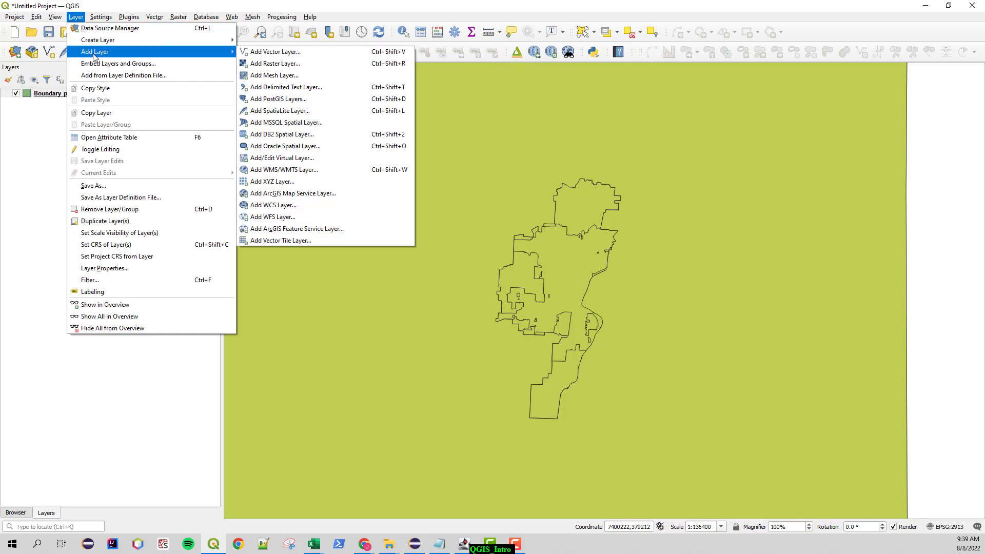
click(291, 56)
drag(407, 82, 400, 47)
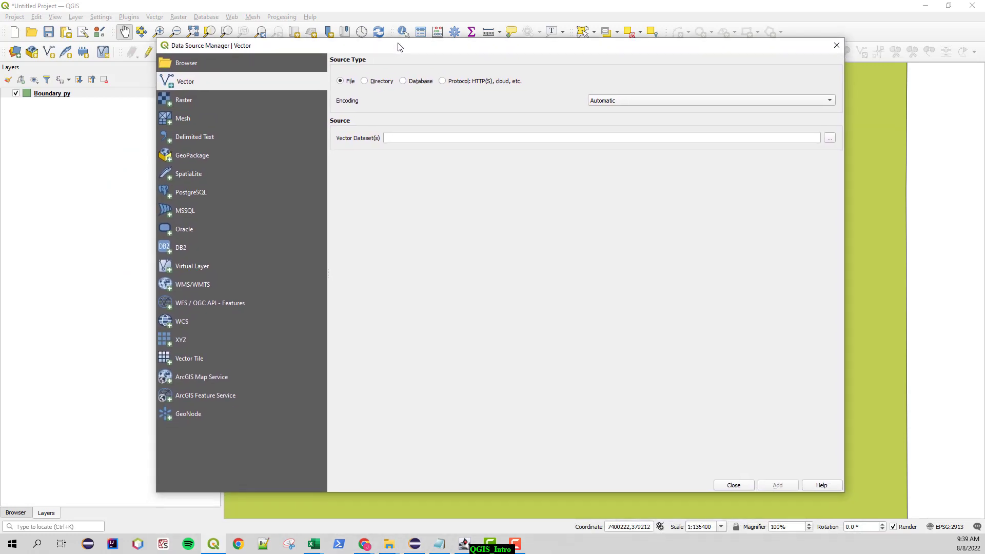
click(189, 102)
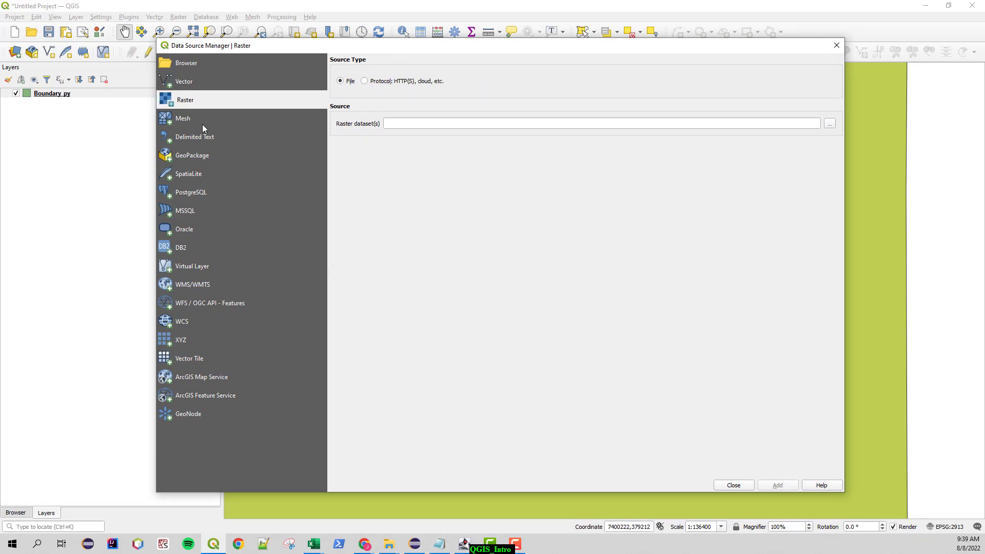
key(Up)
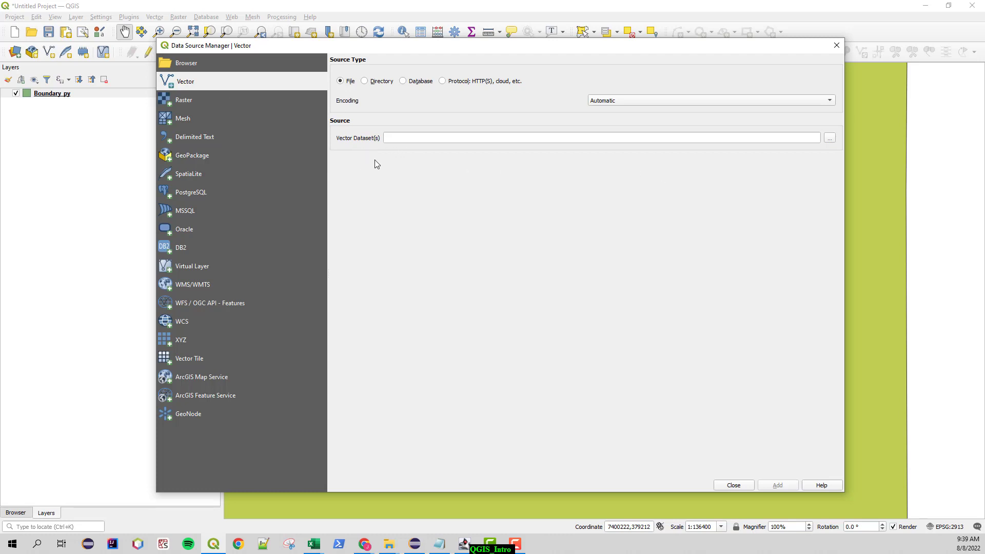
Step: Browse for a vector dataset, going to D:\Users\991\Documents\WU\ENVS_250_Spring2022\Lab_01\Raw and opening its Boundary folder
click(440, 137)
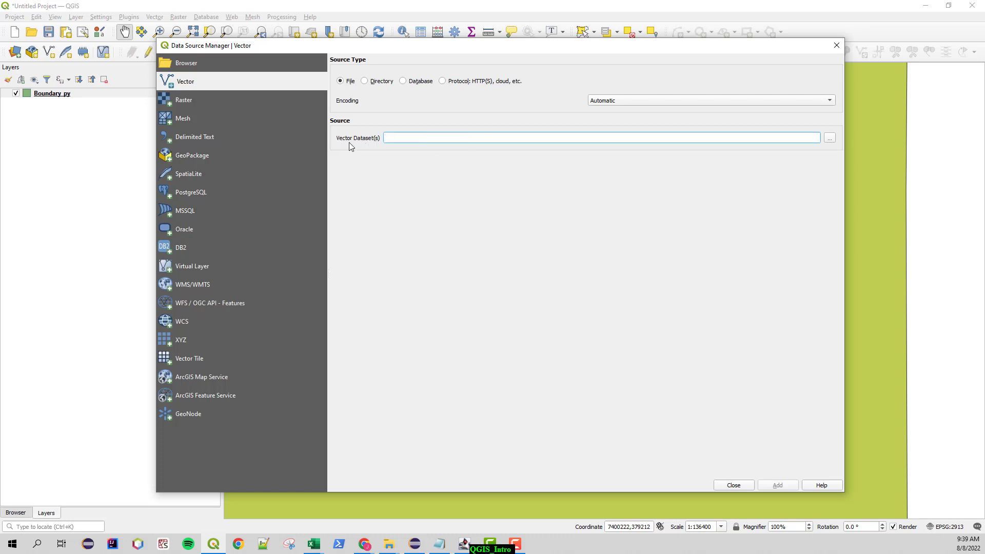
click(831, 139)
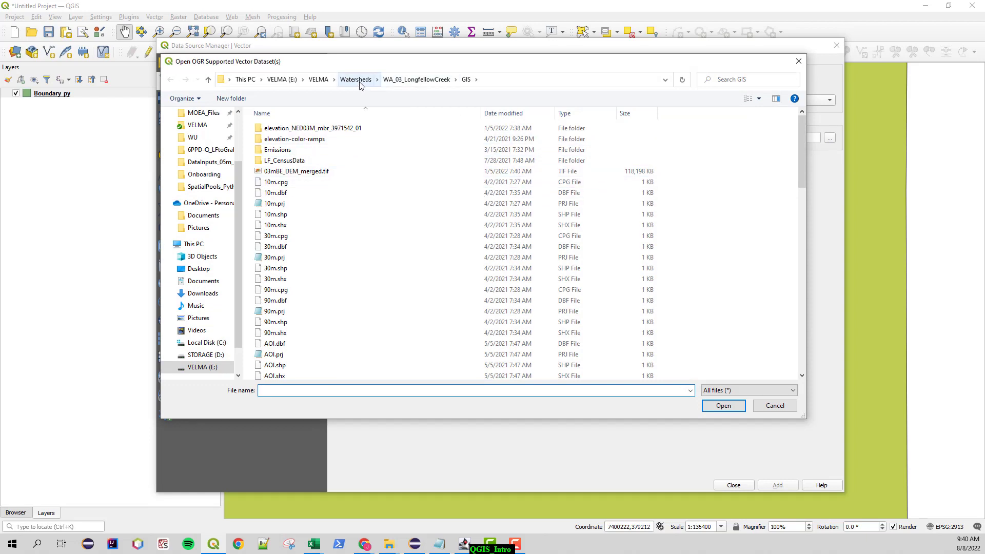
key(alt+Tab)
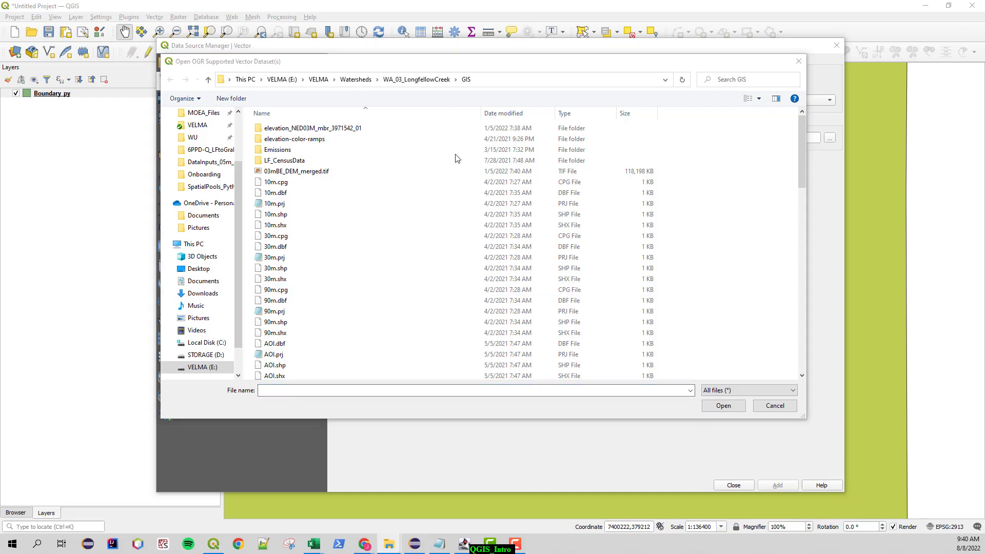
click(496, 79)
text(D:\Users\991\Documents\WU\ENVS_250_Spring2022\Lab_01\Raw)
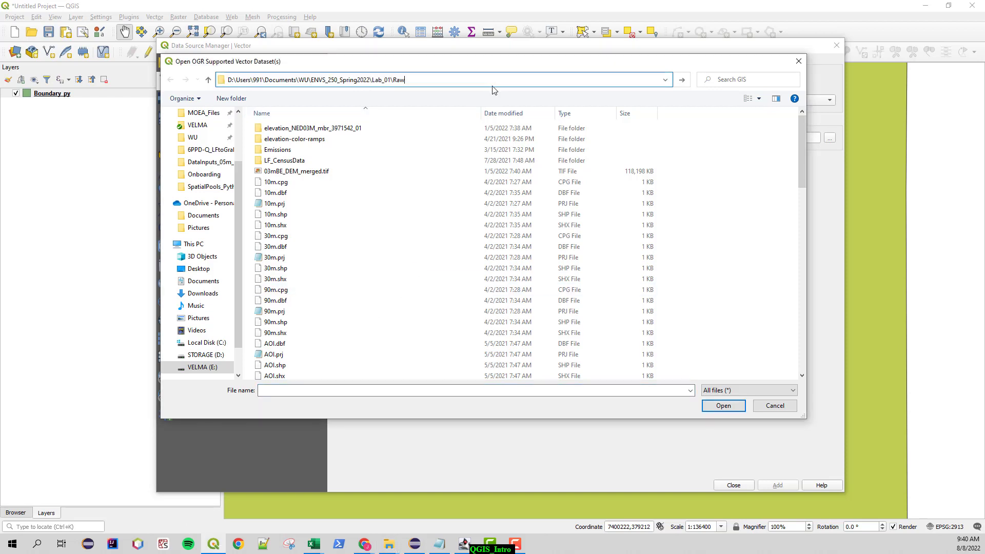
key(Return)
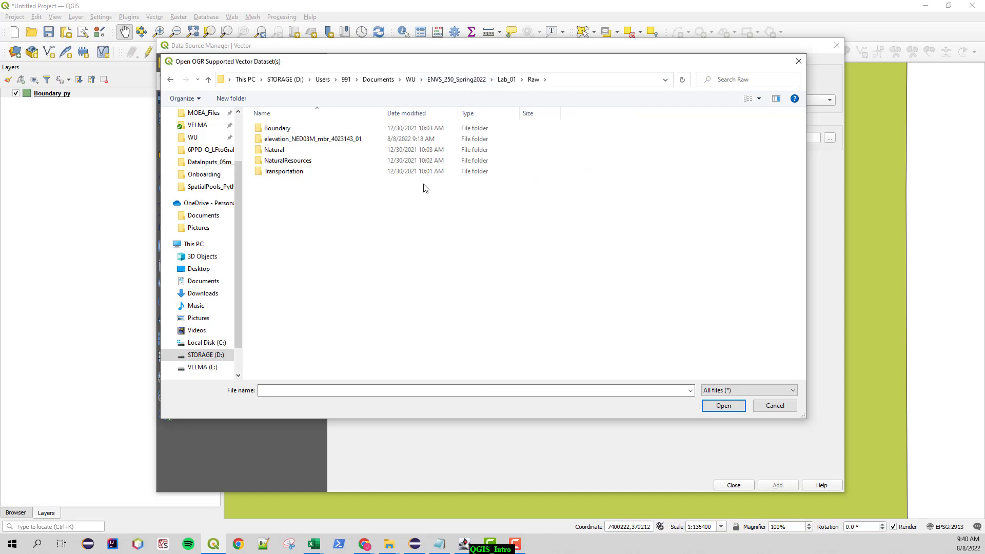
click(286, 132)
double_click(286, 132)
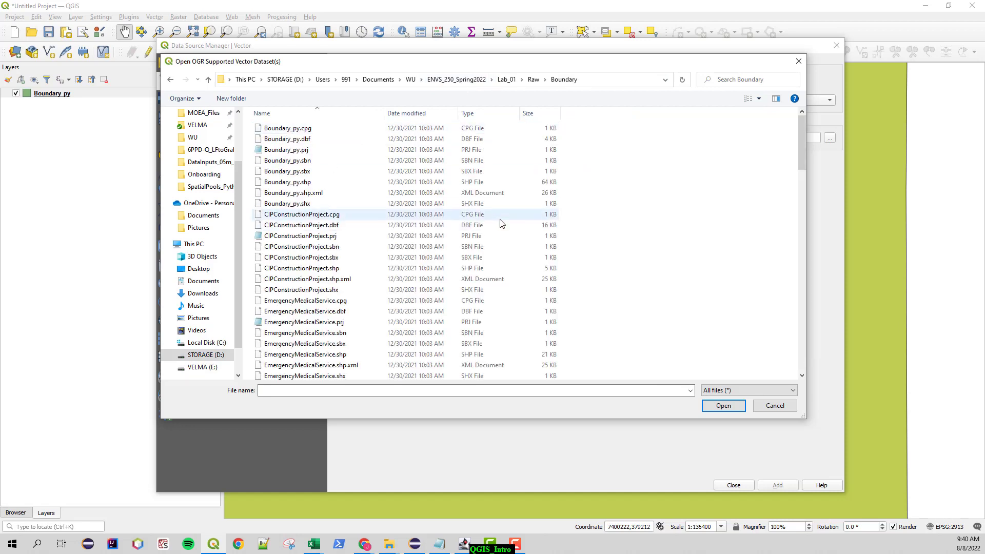
Step: Add FireDistrict.shp from the Boundary folder as a vector layer and close the Data Source Manager
scroll(503, 241, down, 3)
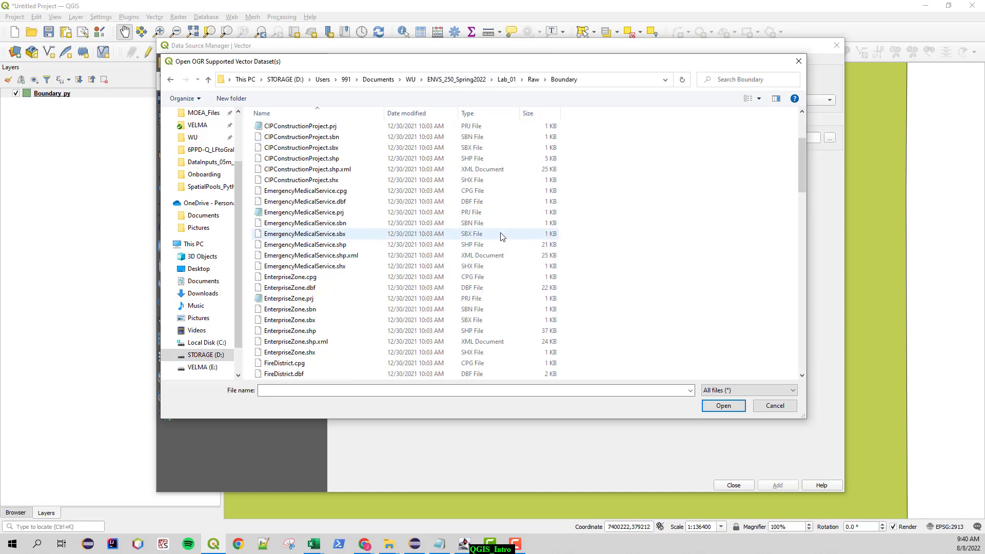
scroll(503, 236, down, 4)
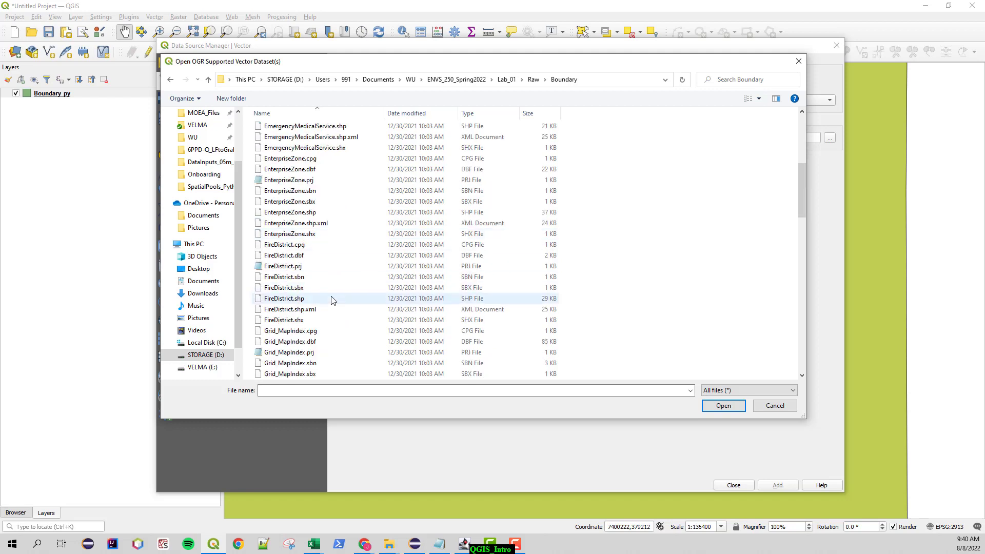
click(355, 298)
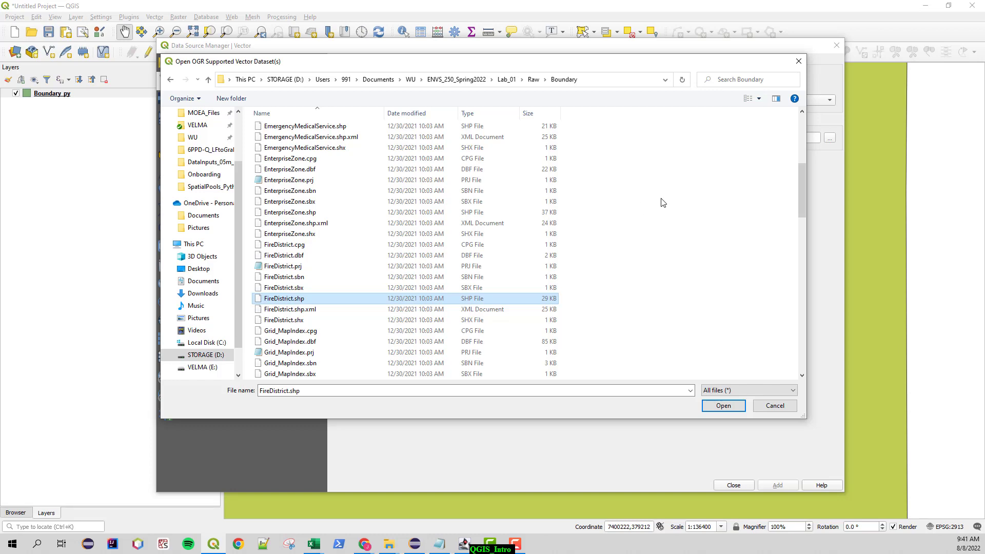
click(721, 406)
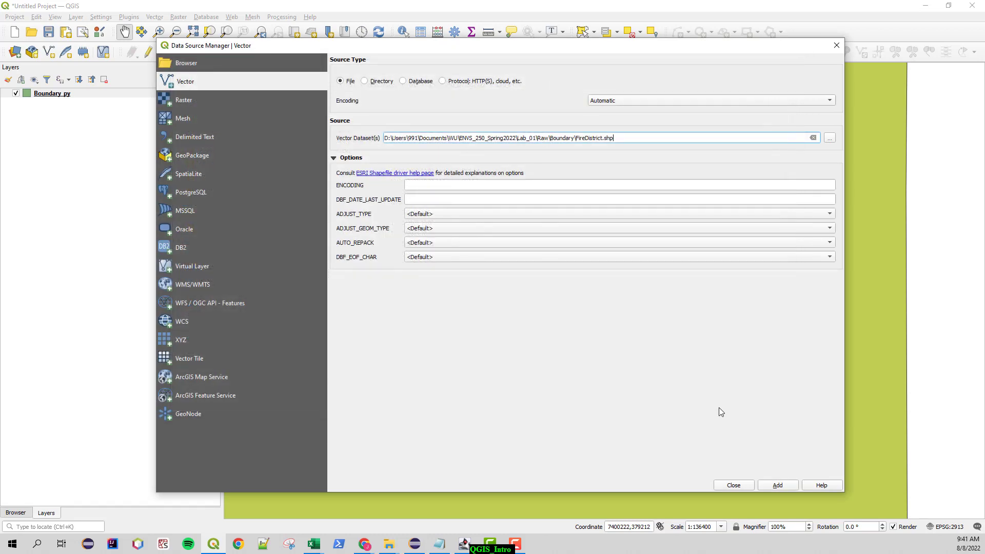
click(771, 485)
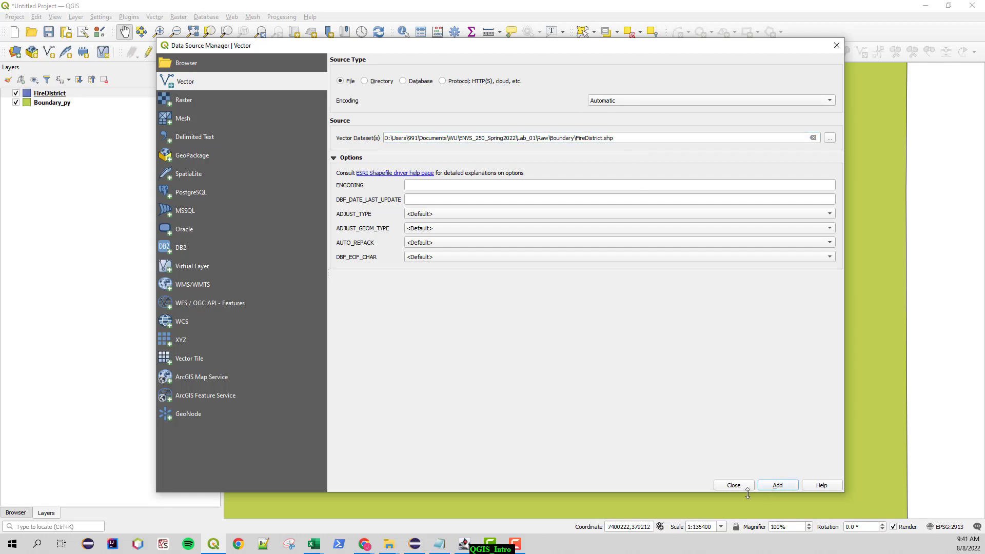
click(734, 485)
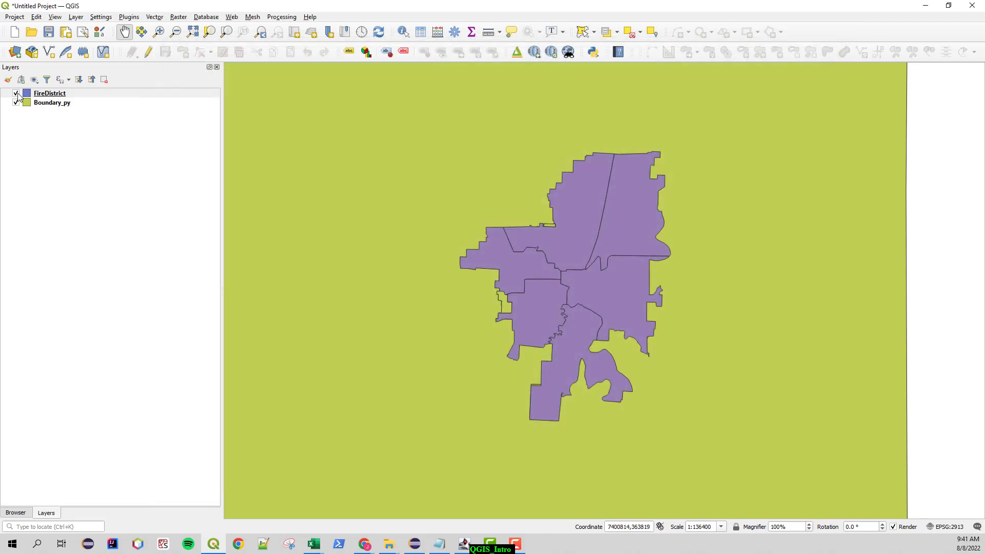
Step: Hide and reshow the FireDistrict layer to compare it with the boundary outlines, and look over its layer options
click(16, 94)
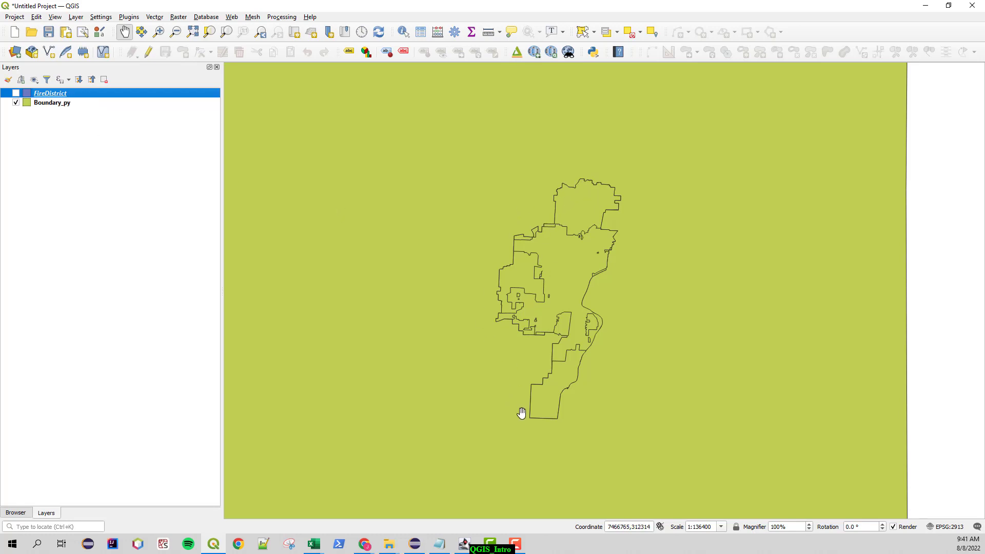
click(16, 94)
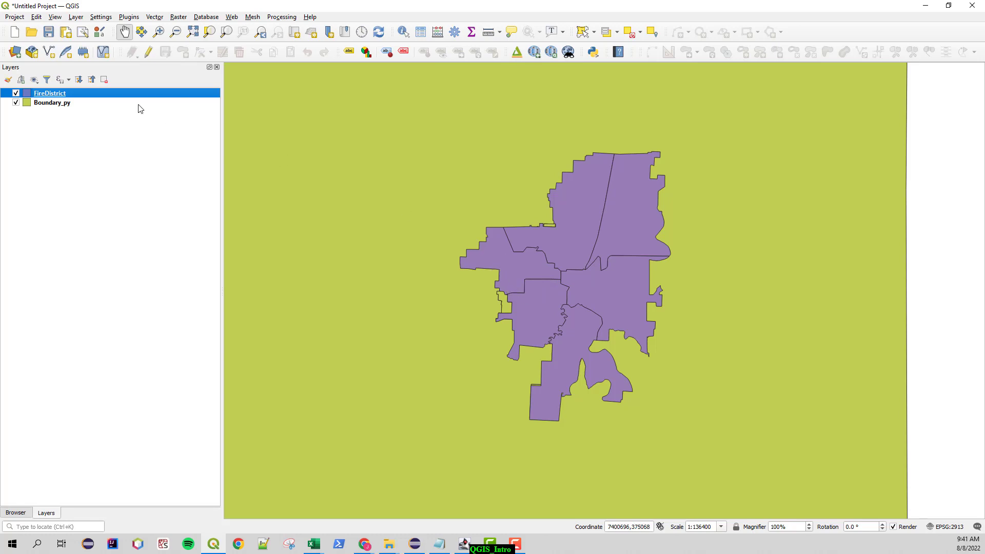
right_click(57, 96)
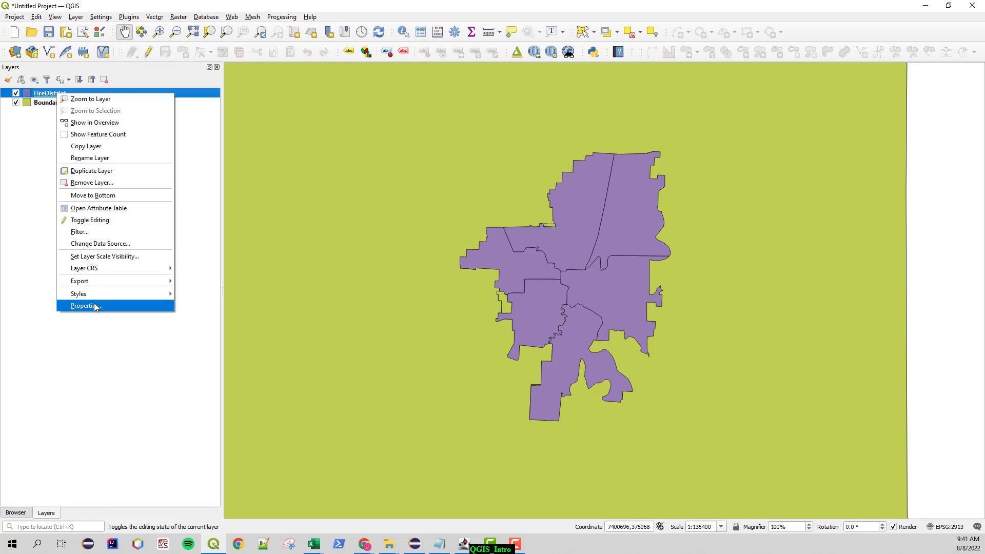
click(33, 272)
Step: Open the Boundary_py layer's properties and check the coordinate reference system assigned in its source settings
click(45, 104)
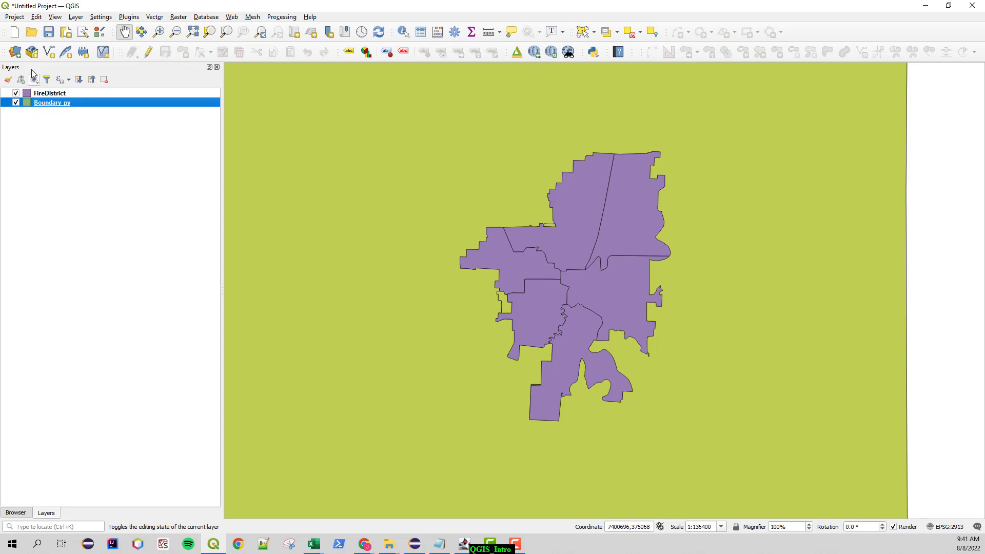
right_click(53, 106)
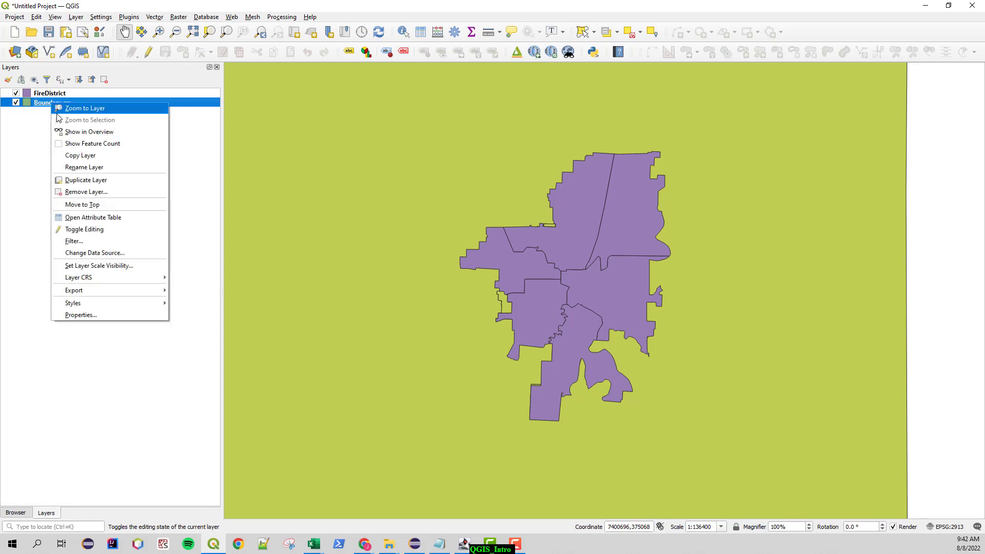
click(84, 316)
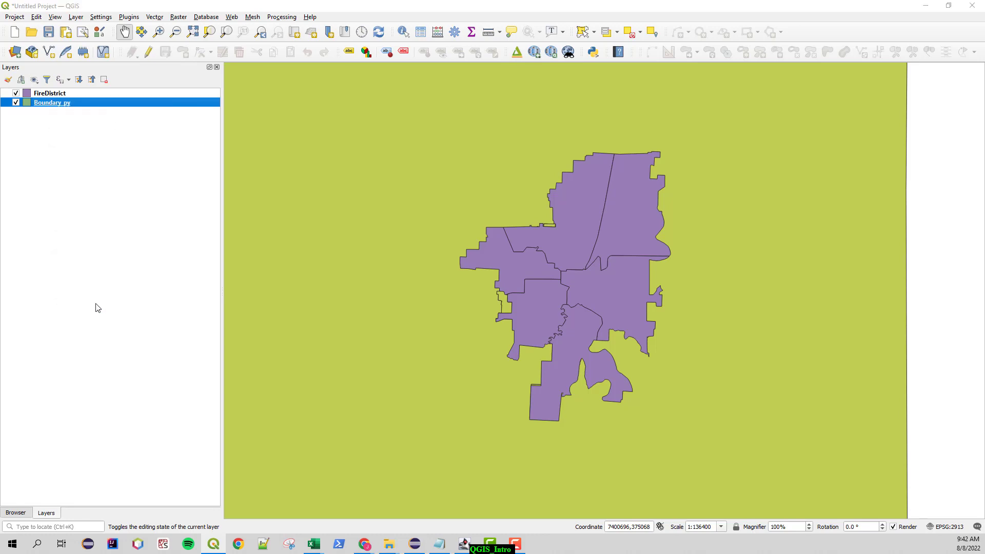
drag(281, 130, 461, 119)
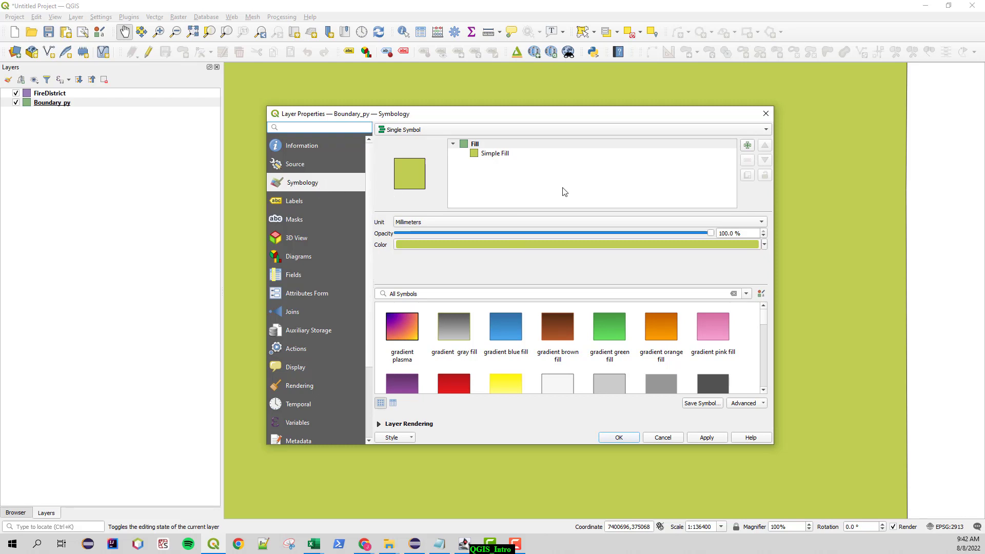
click(304, 164)
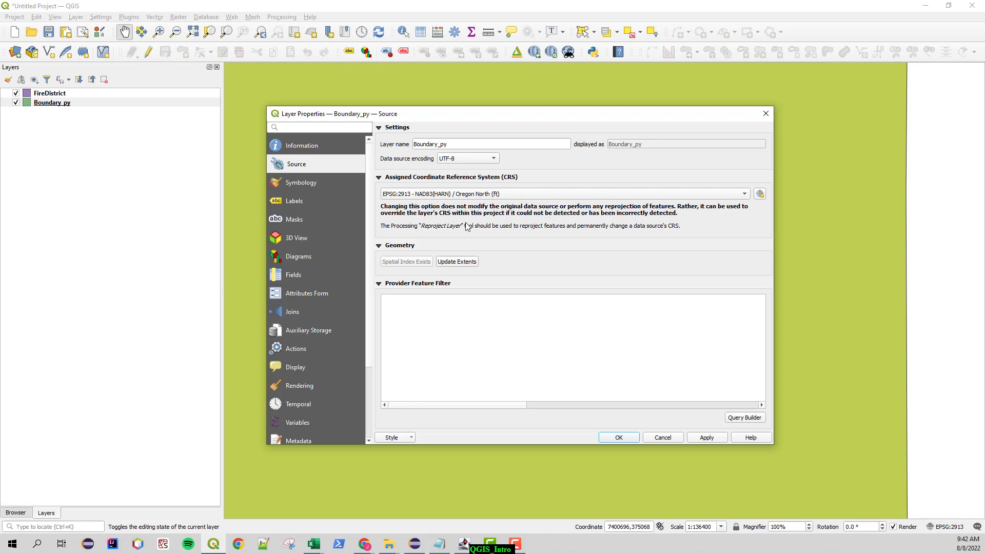
Step: Examine the Boundary_py layer information, including its storage format and the table of attribute fields
click(299, 148)
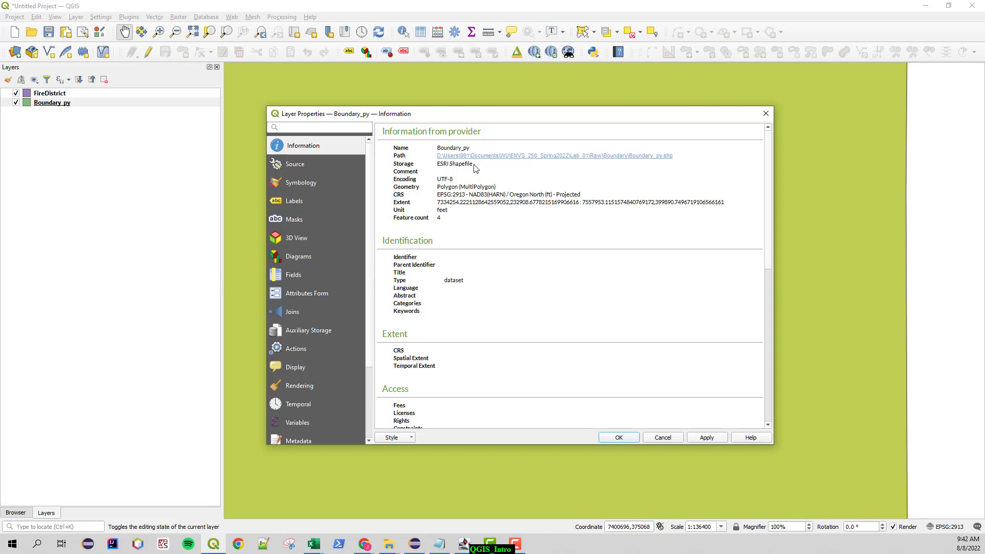
triple_click(441, 165)
click(454, 175)
drag(768, 266, 790, 396)
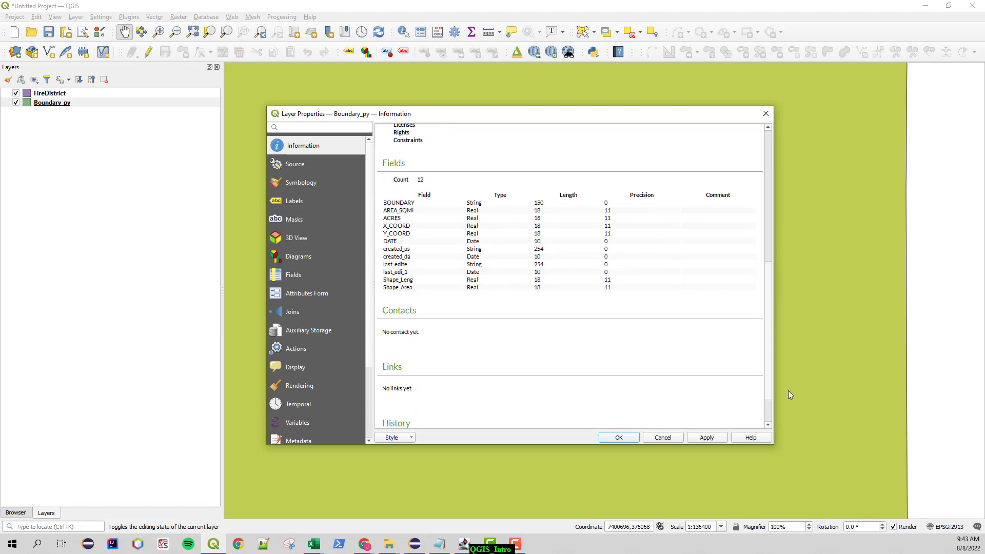
drag(788, 392, 747, 198)
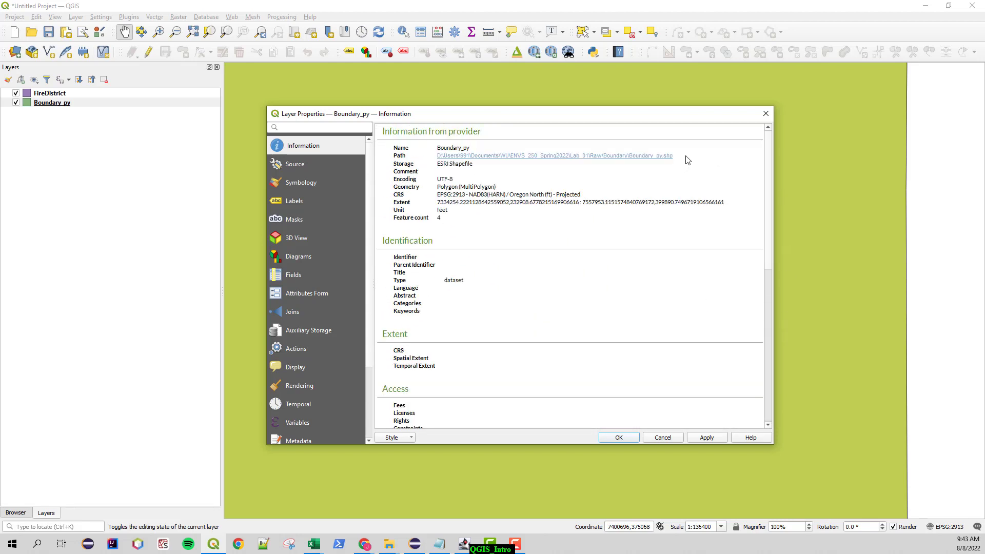
Step: Check Boundary_py's file path, CRS and map unit in the layer information, and close the properties without changes
drag(687, 161, 454, 172)
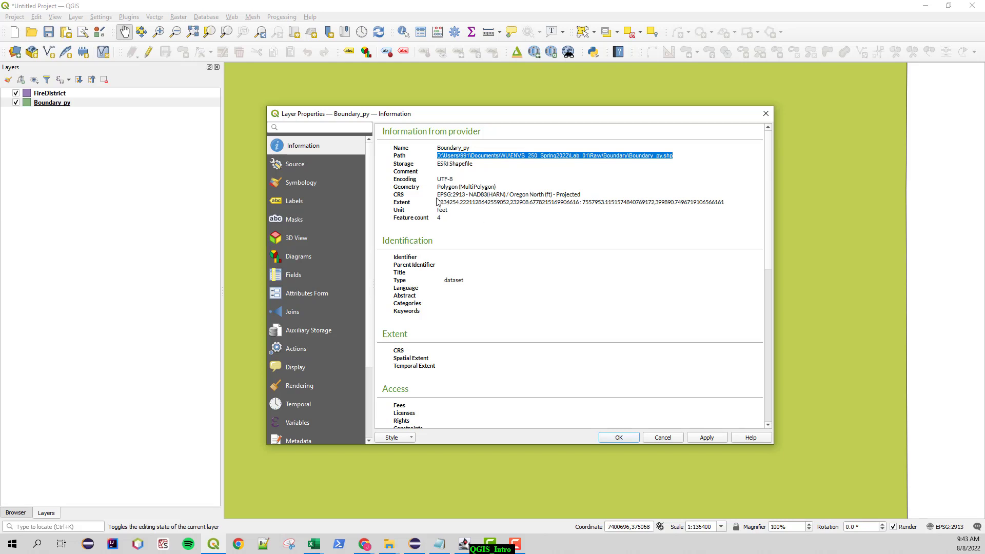
drag(438, 199, 506, 197)
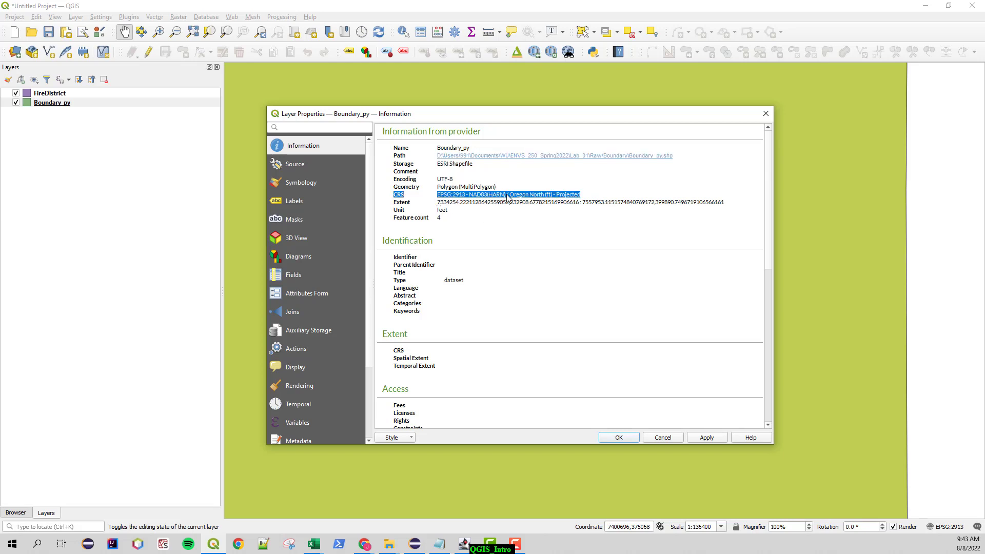
click(297, 166)
click(310, 152)
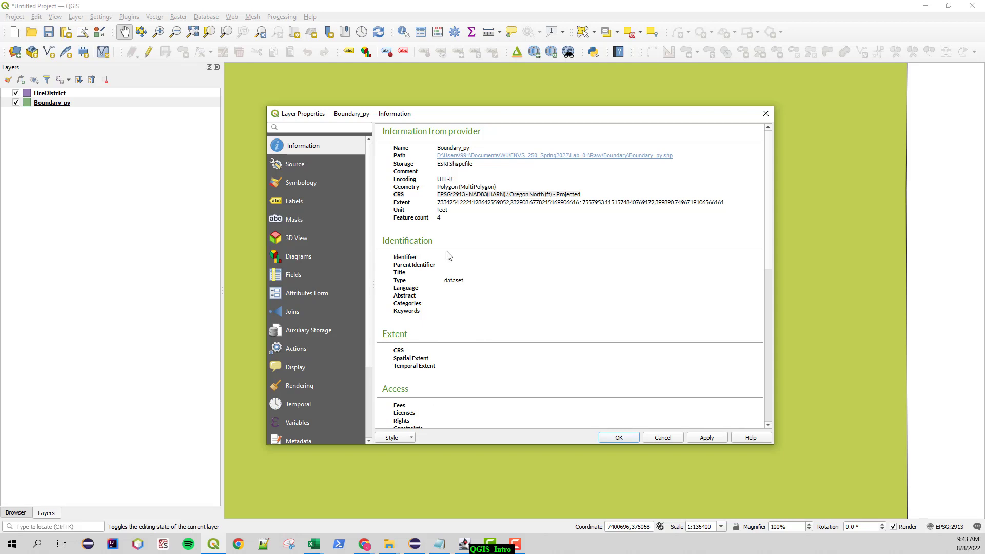
drag(453, 214, 390, 215)
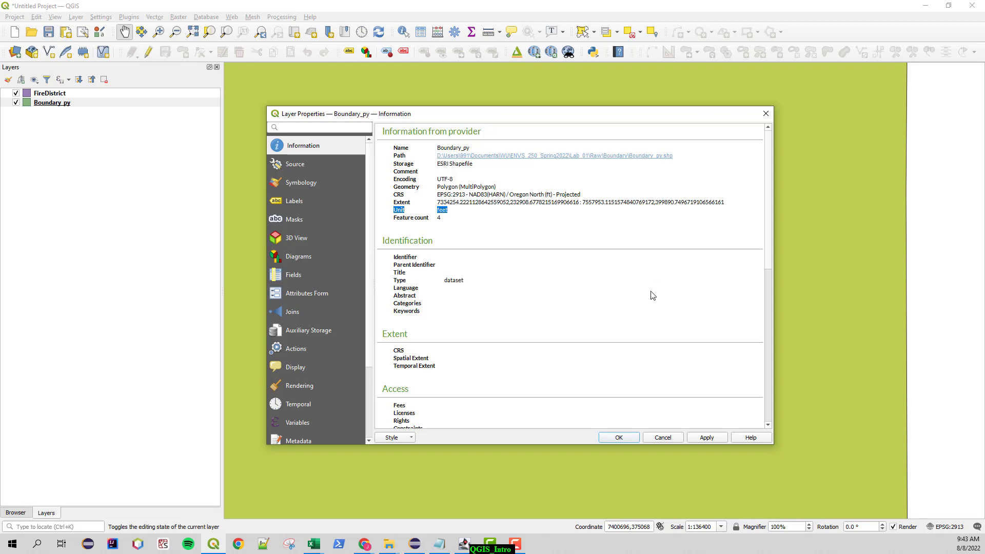
click(663, 437)
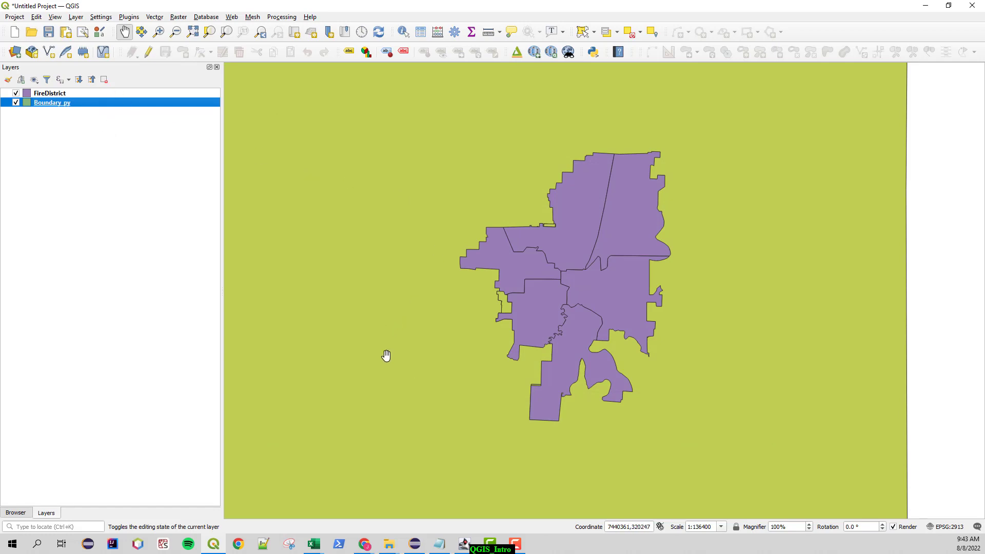
Step: Browse for a raster dataset to add, going to Lab_01\Raw\elevation_NED03M_mbr_4023143_01 and opening its elevation folder
click(80, 19)
mouse_move(93, 53)
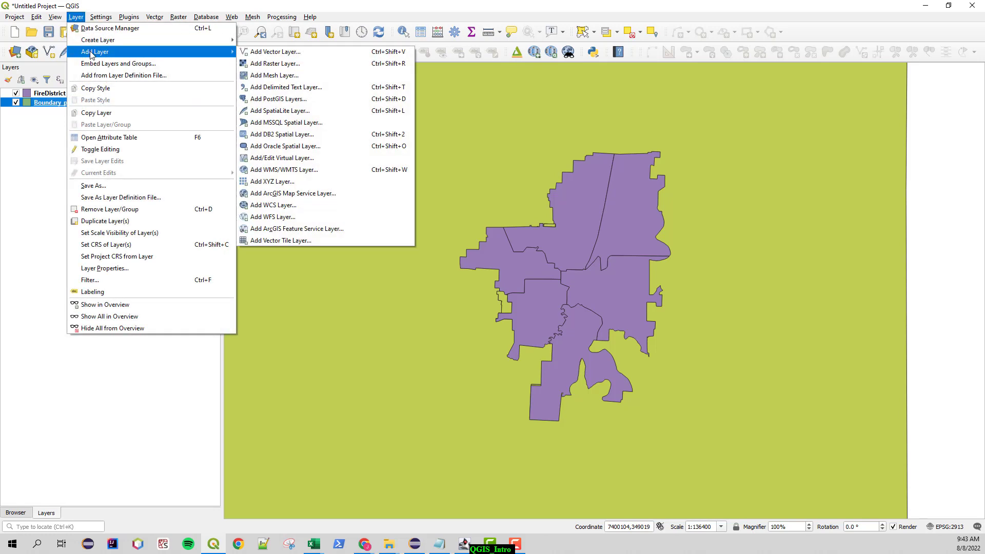
click(313, 66)
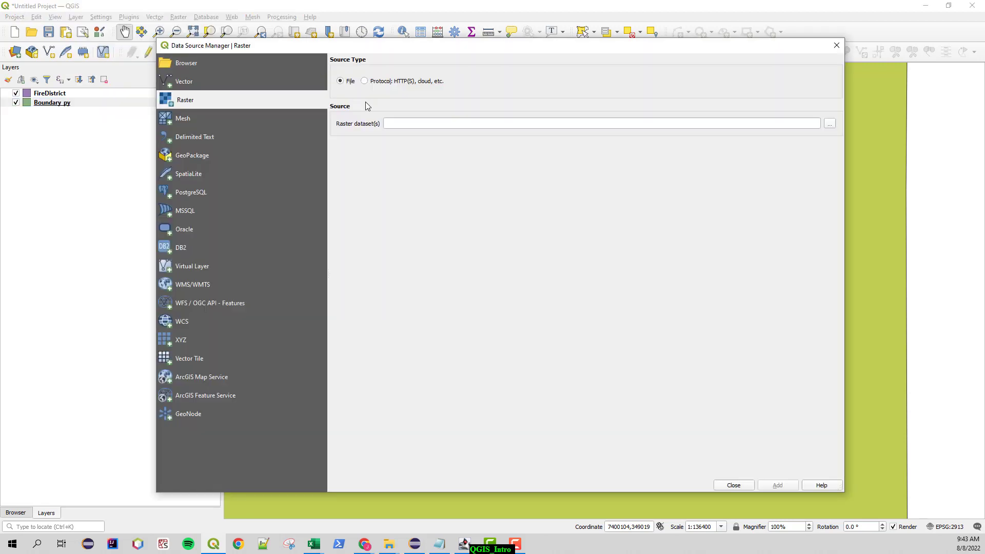
click(830, 125)
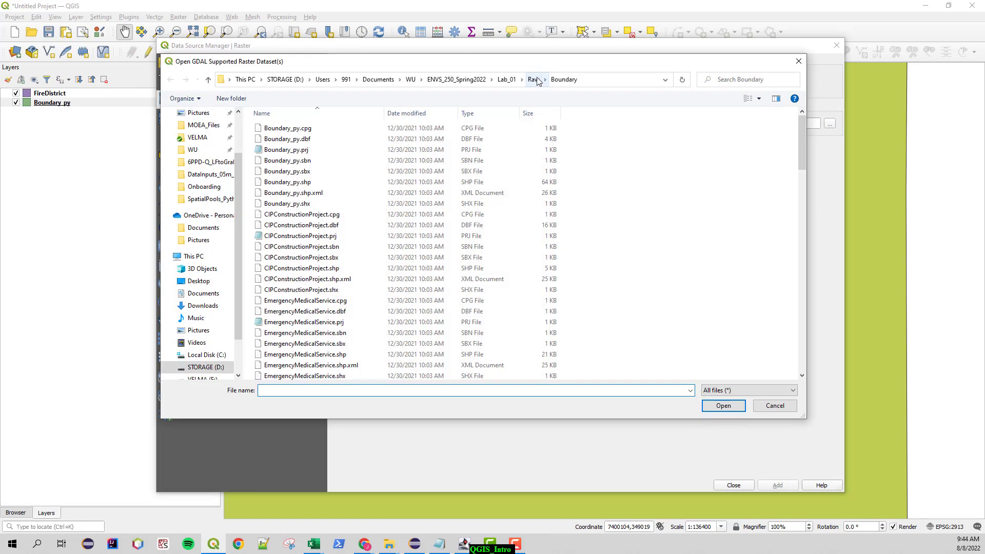
click(534, 80)
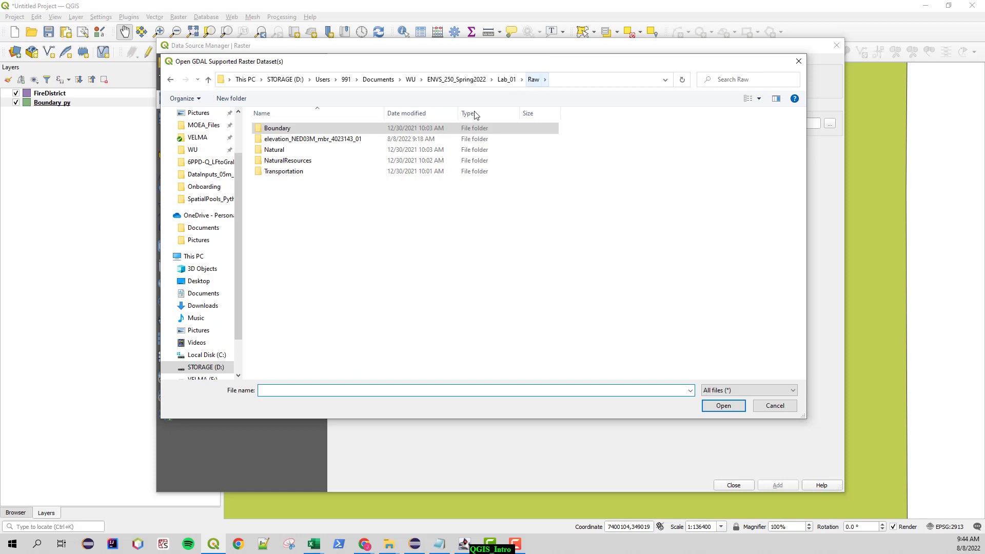
double_click(315, 141)
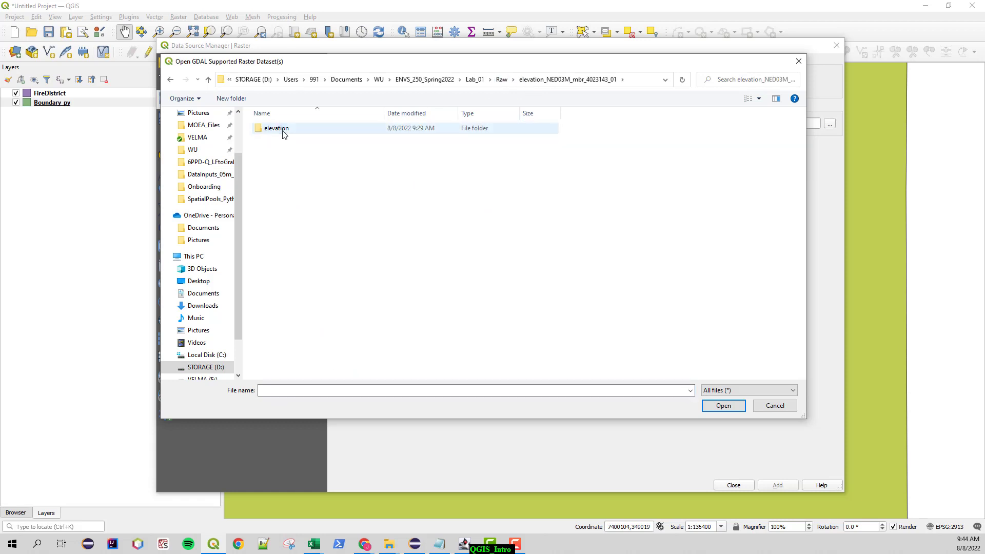
double_click(284, 134)
Step: Choose ned03m44123e2.tif and ned03m44123e3.tif together as the raster datasets to load
click(328, 171)
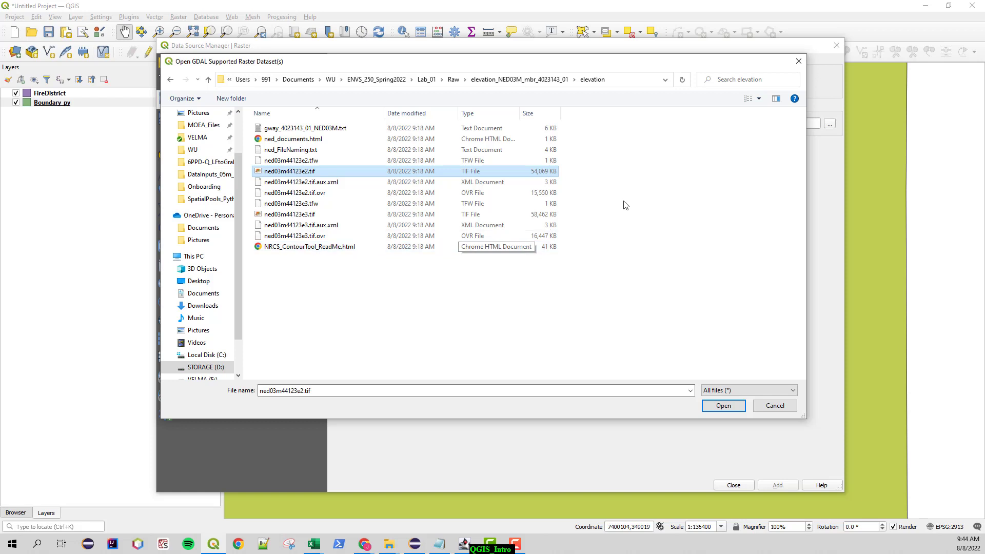
mouse_move(369, 550)
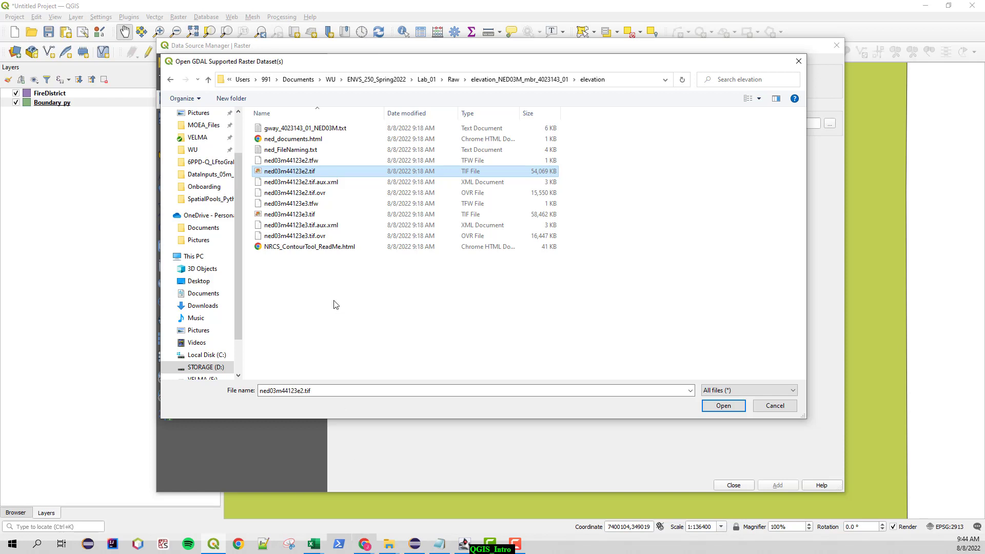
ctrl+click(314, 215)
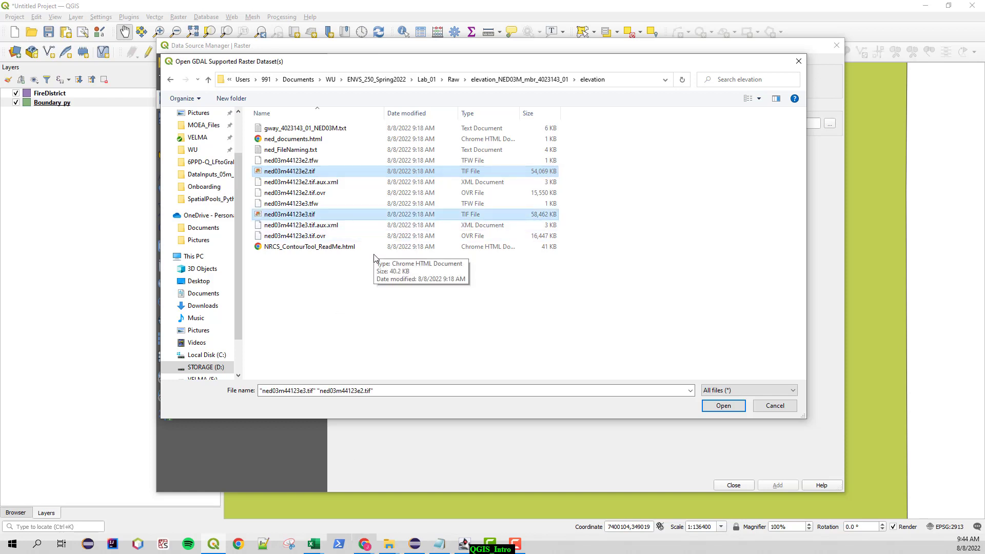
click(283, 392)
click(285, 392)
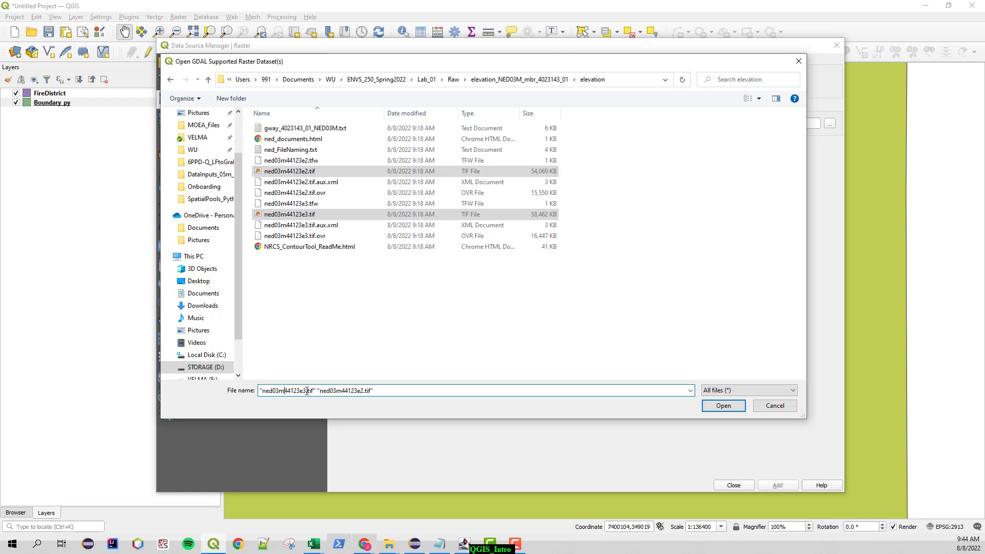
click(724, 406)
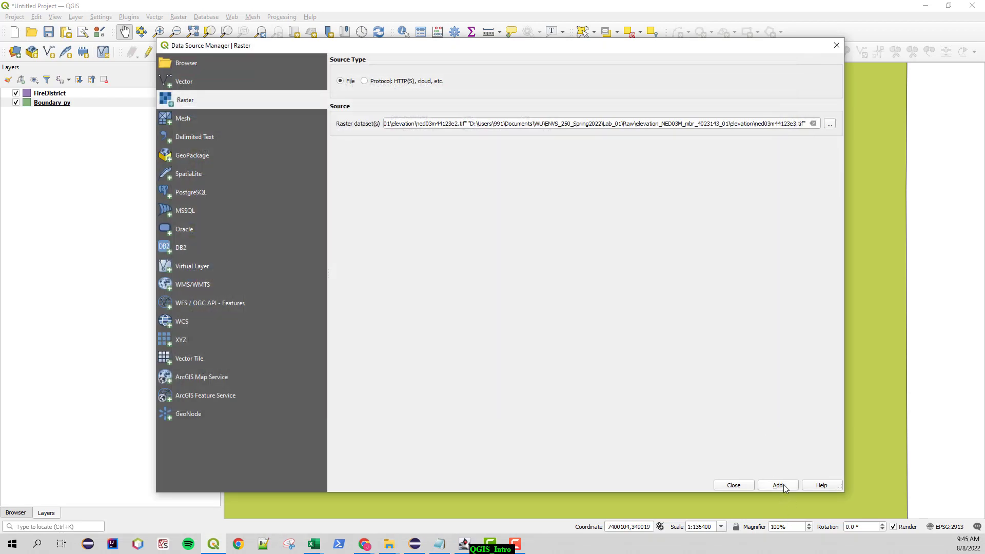
Step: Add both elevation rasters, accepting the NAD83 to NAD83(HARN) (28) transformation, and close the Data Source Manager
click(778, 485)
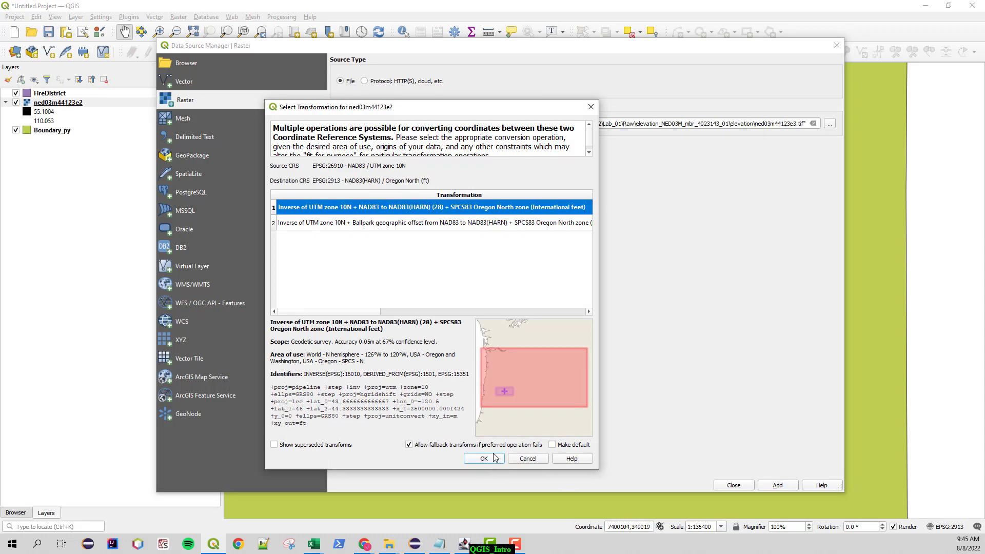
click(493, 460)
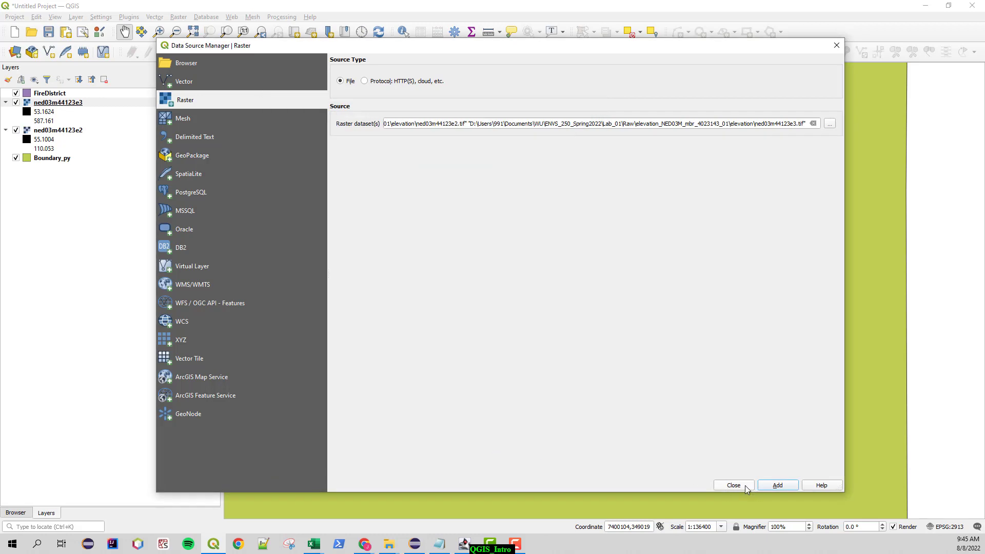
click(747, 487)
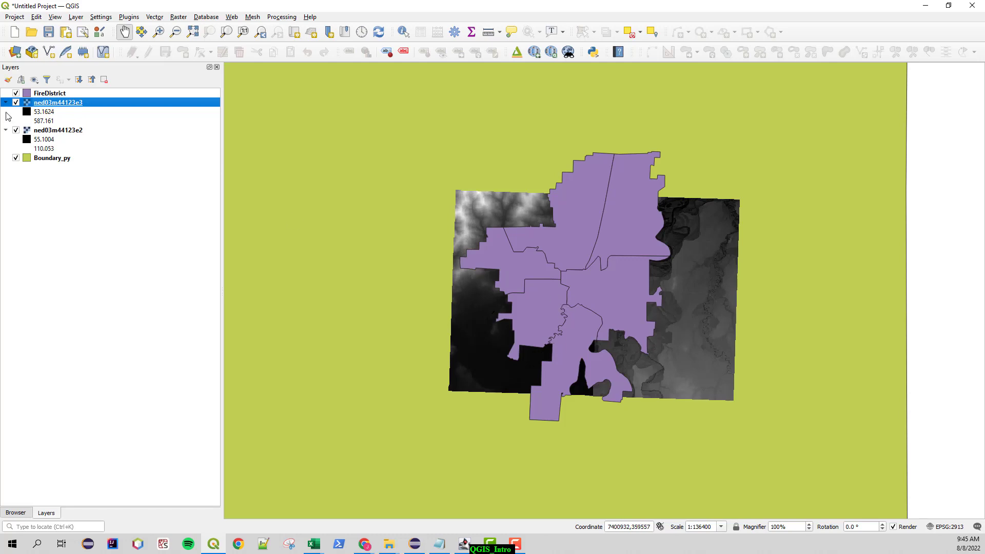
Step: Hide the FireDistrict layer to inspect the two elevation rasters up close
click(16, 93)
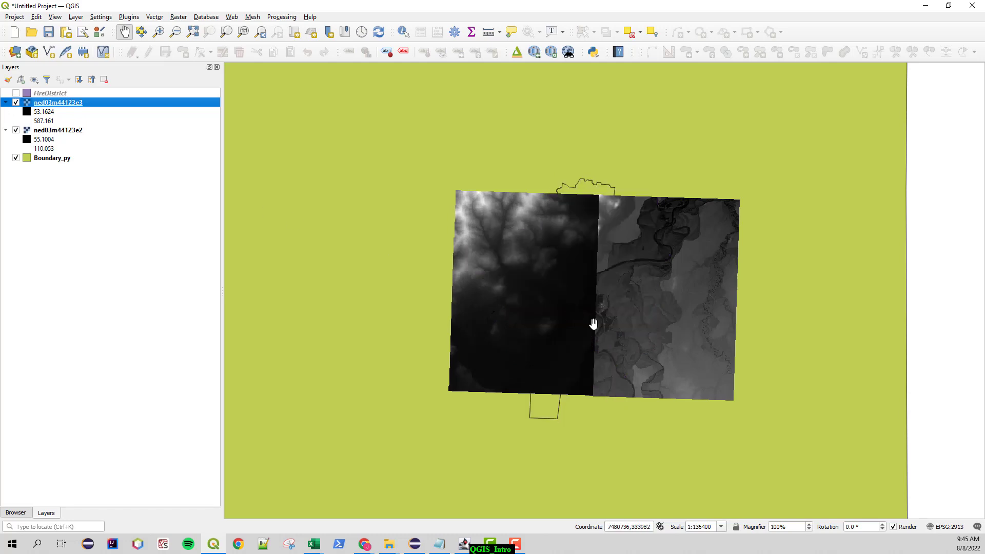
scroll(632, 306, up, 2)
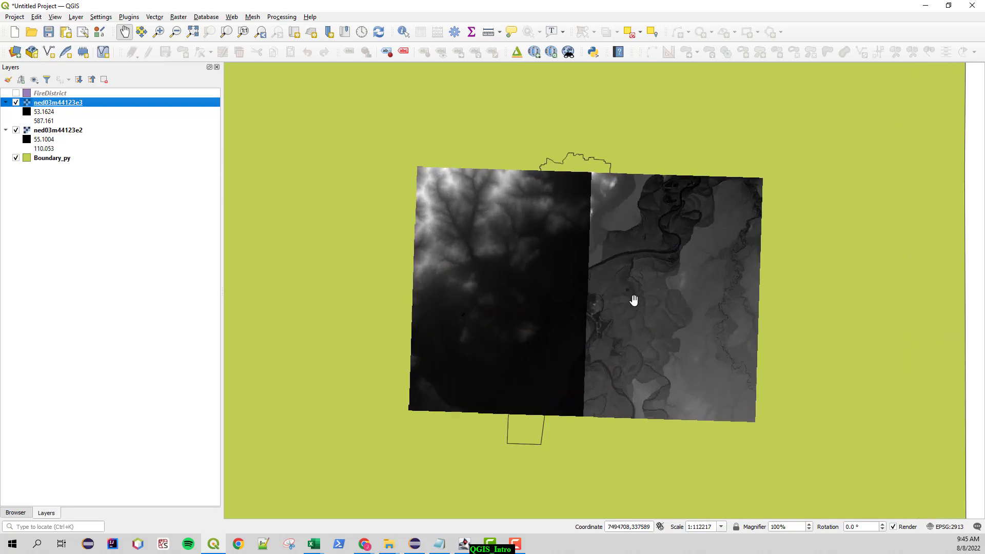
scroll(634, 300, up, 3)
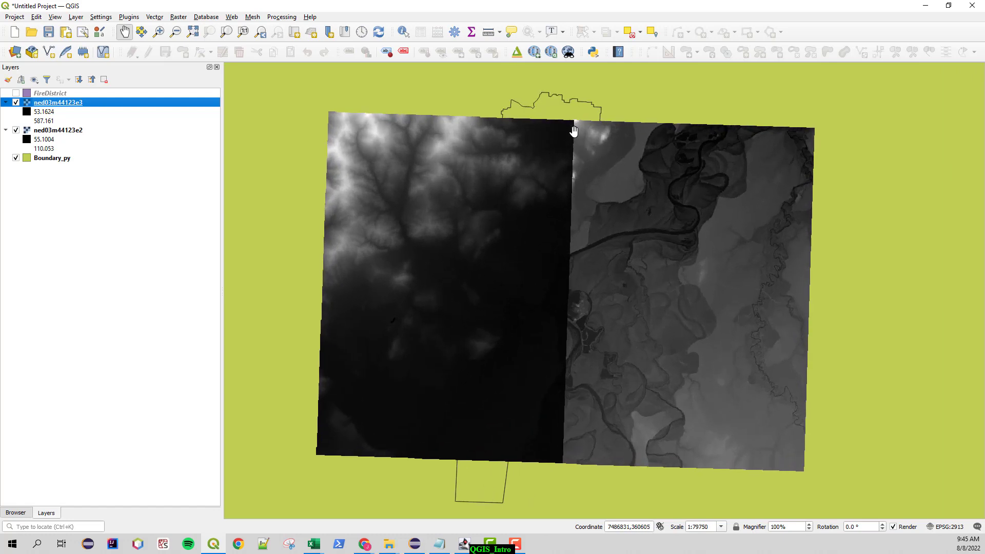
Step: Toggle the visibility of ned03m44123e3 and ned03m44123e2 to identify each tile, and compare their legend value ranges
click(16, 103)
click(16, 102)
click(16, 131)
click(16, 130)
click(52, 113)
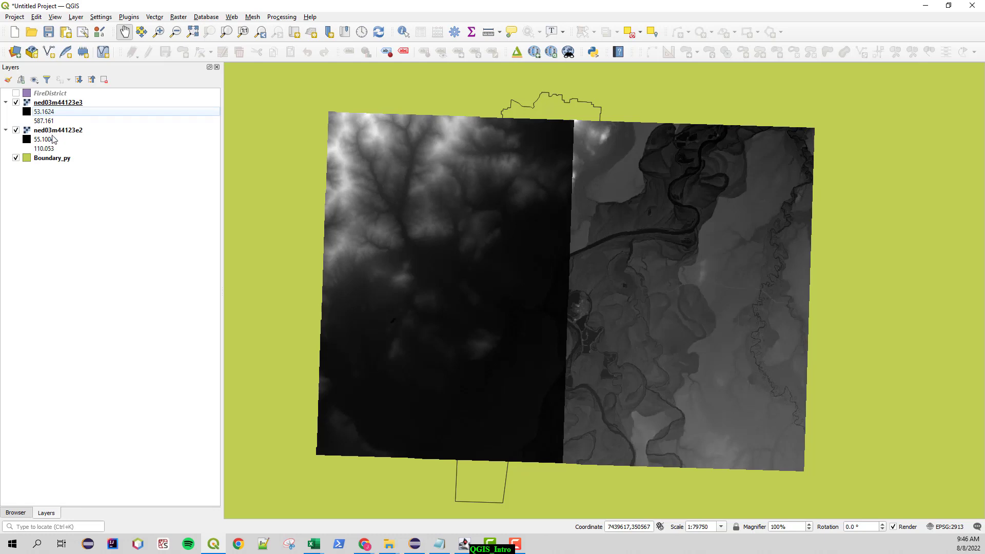
click(16, 130)
Step: Open ned03m44123e3's layer properties in an enlarged window and examine its symbology, assigned CRS and layer information
click(65, 103)
right_click(66, 104)
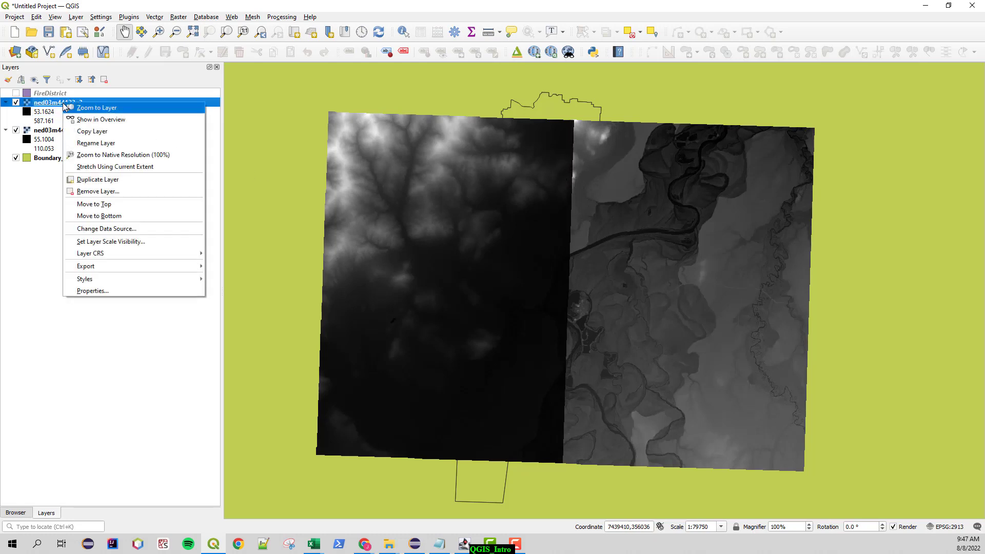
click(95, 291)
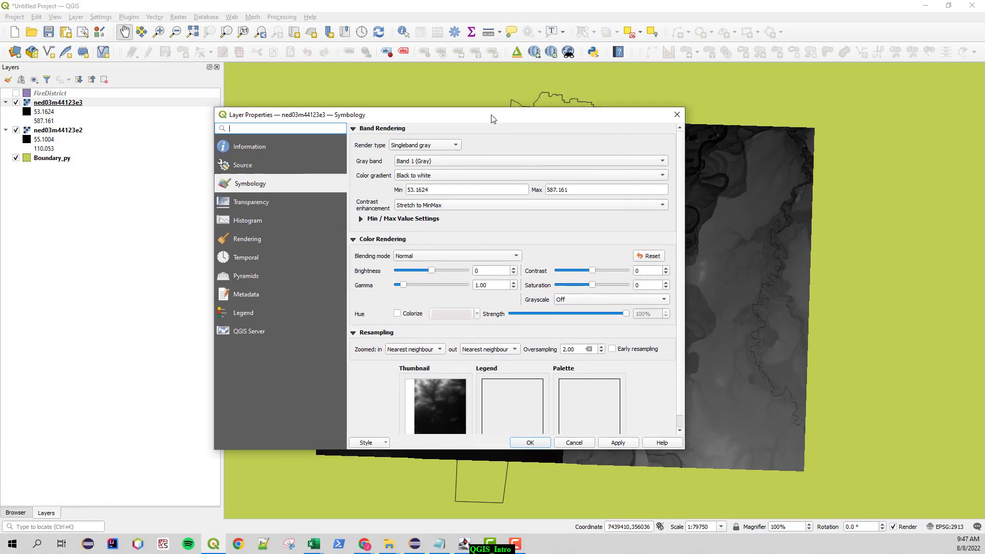
drag(488, 115, 411, 90)
drag(614, 412, 805, 488)
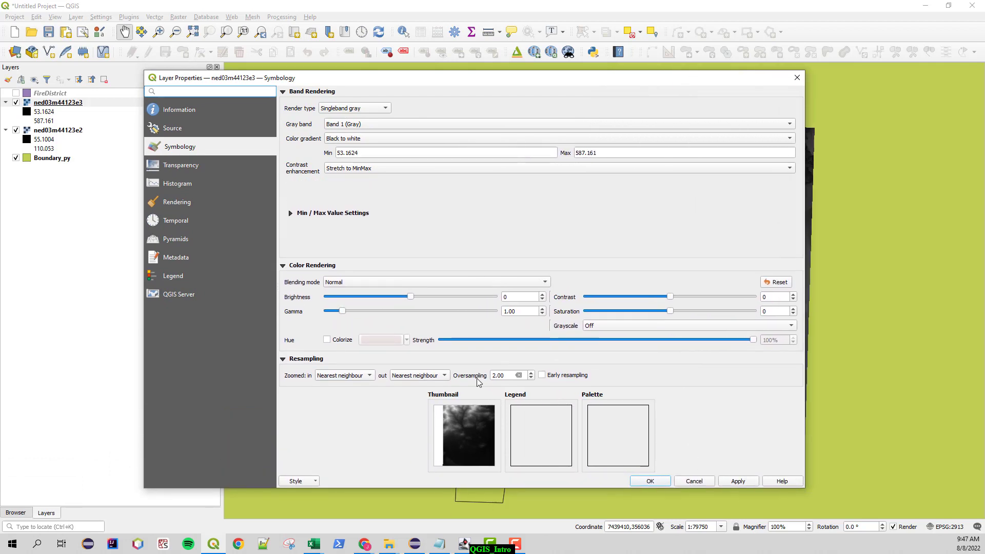
click(180, 125)
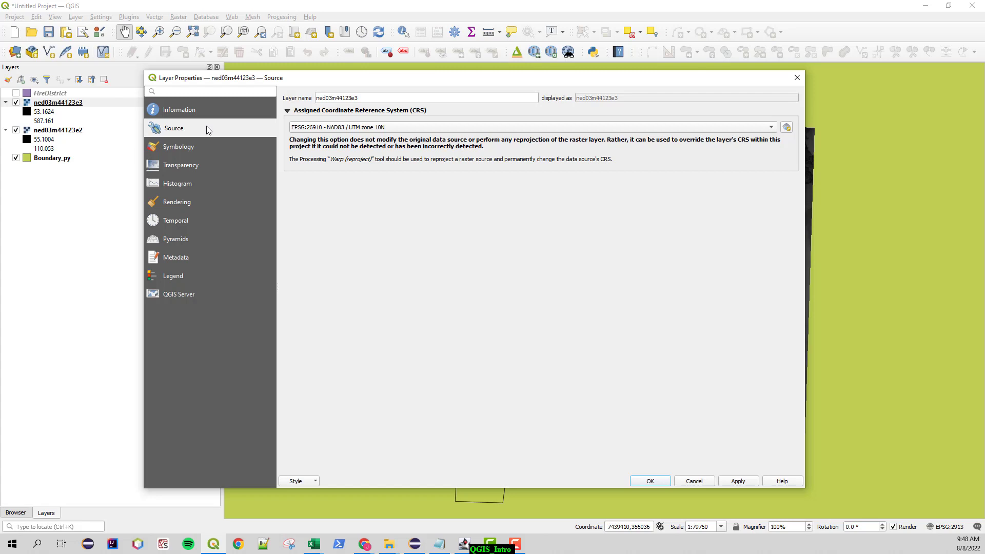
click(181, 109)
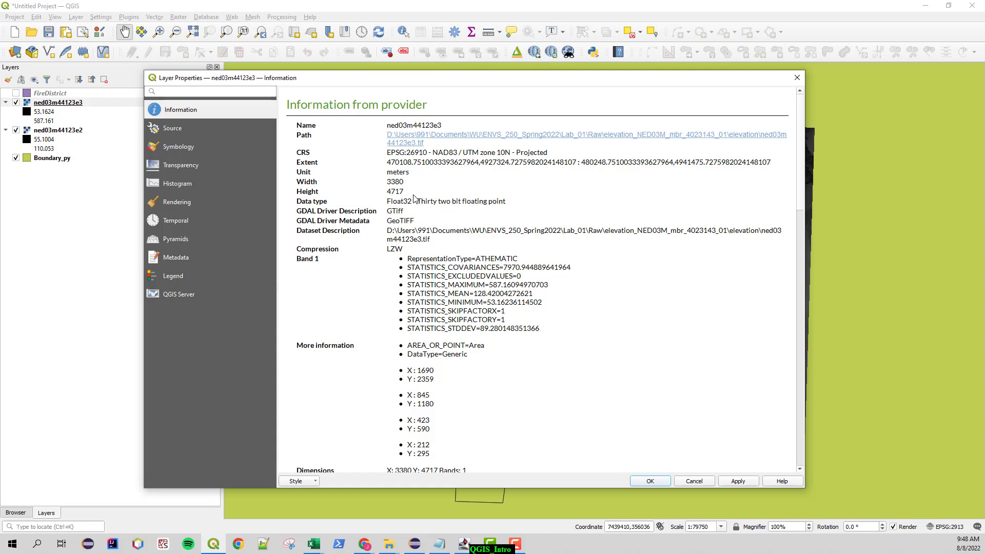
Step: Review ned03m44123e3's CRS, unit, width, height, GDAL driver metadata and pixel size in its layer information, and cancel out of the properties
double_click(390, 174)
mouse_move(389, 152)
mouse_down()
mouse_move(454, 149)
mouse_move(378, 148)
mouse_up()
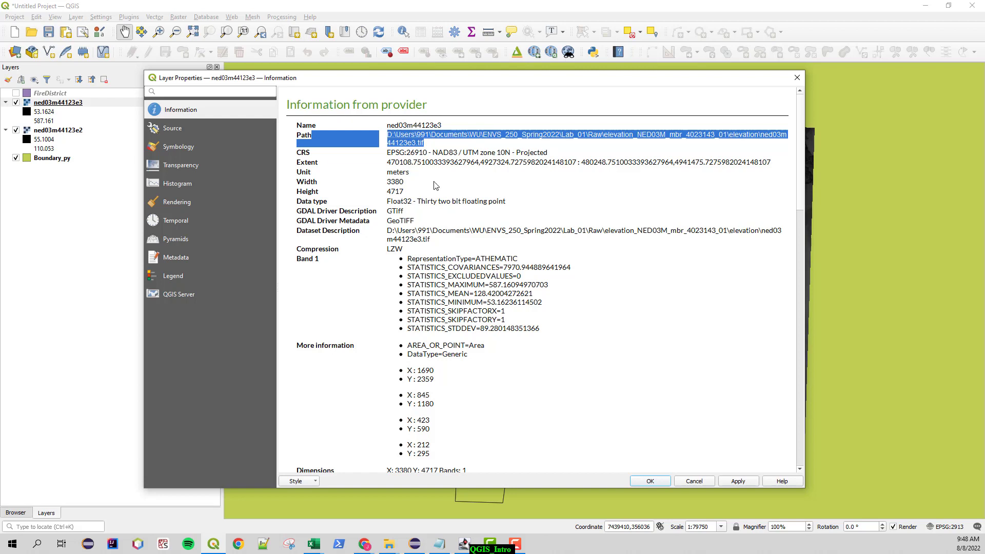
drag(388, 184, 404, 183)
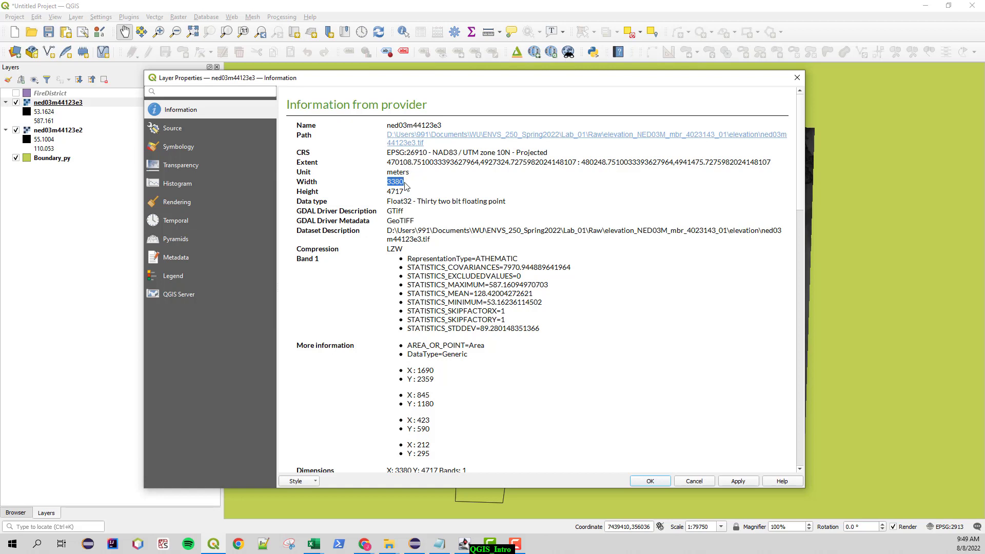
drag(387, 192, 413, 203)
drag(388, 221, 418, 221)
scroll(543, 378, down, 4)
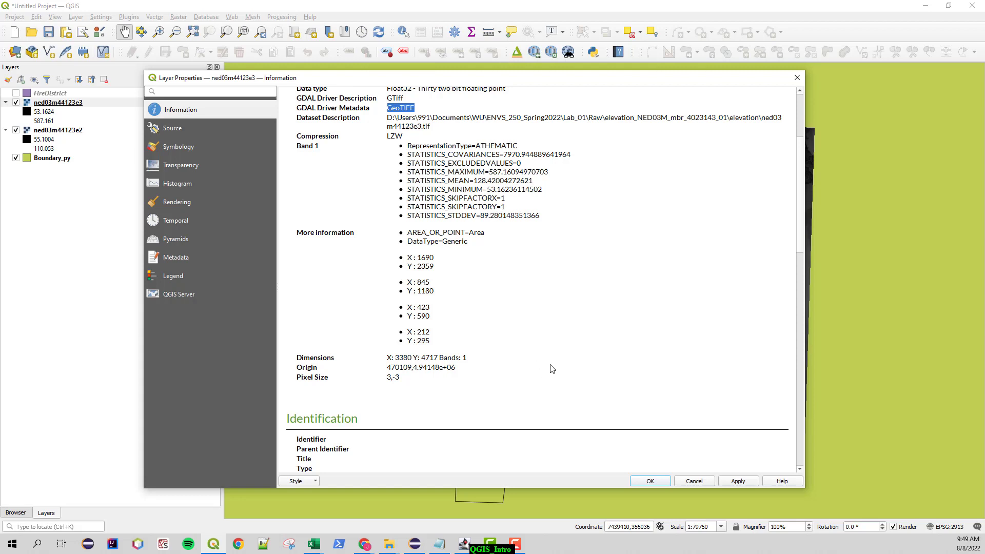
drag(403, 380, 300, 381)
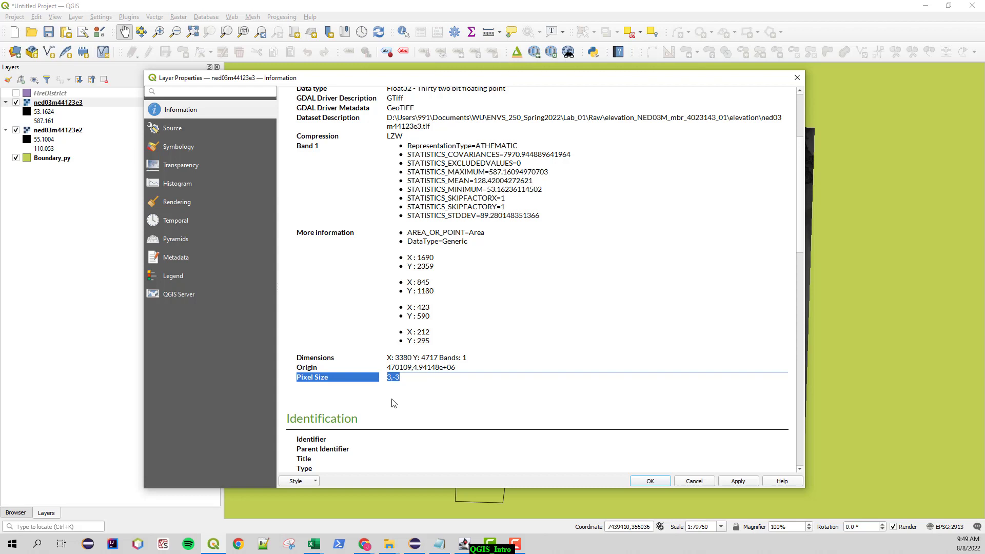
click(404, 380)
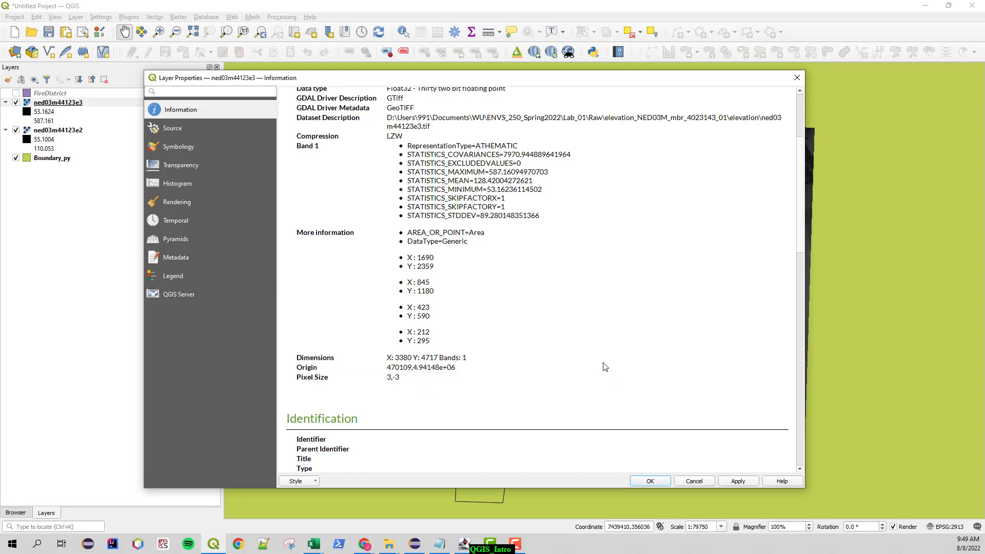
scroll(603, 366, up, 4)
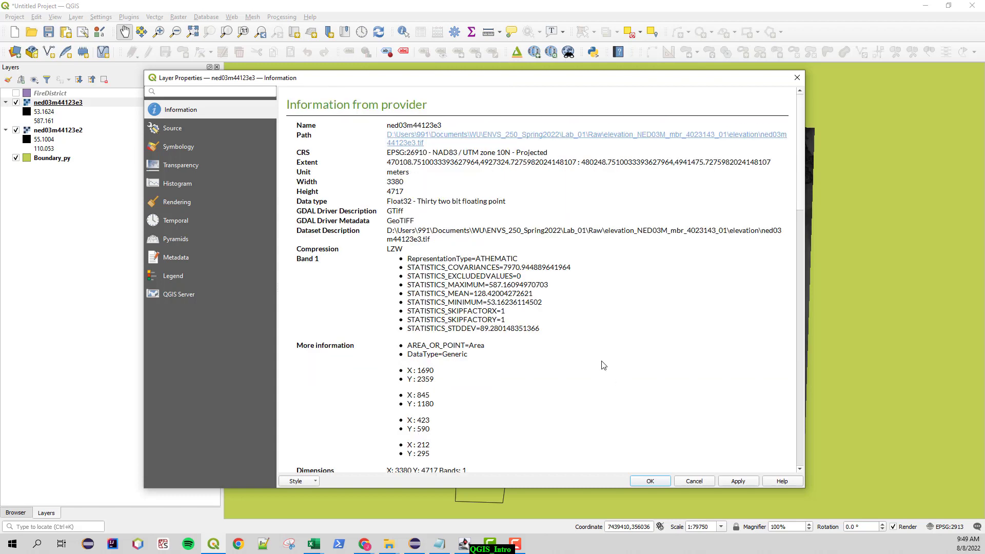
click(702, 480)
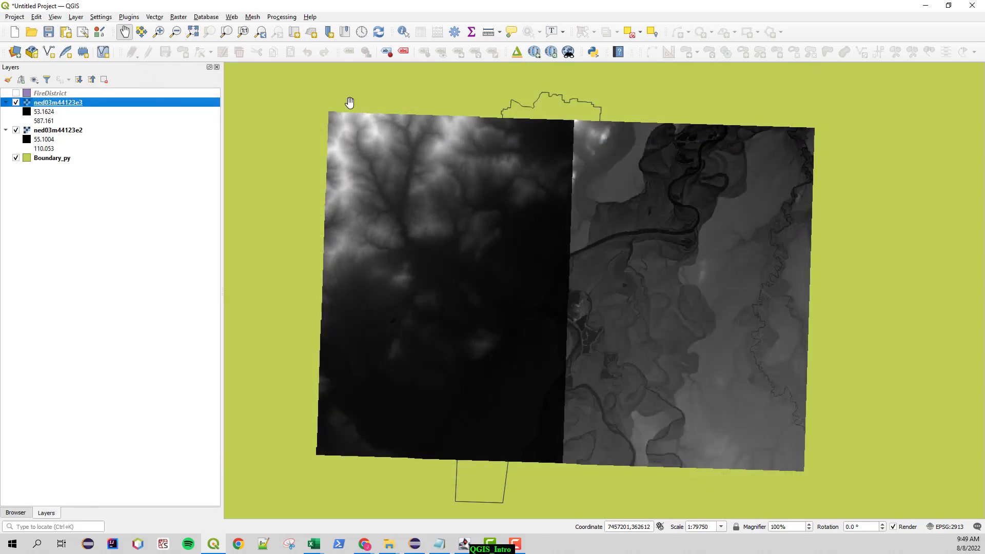
Step: Open the raster Merge tool and choose ned03m44123e2 and ned03m44123e3 as its input layers
click(183, 20)
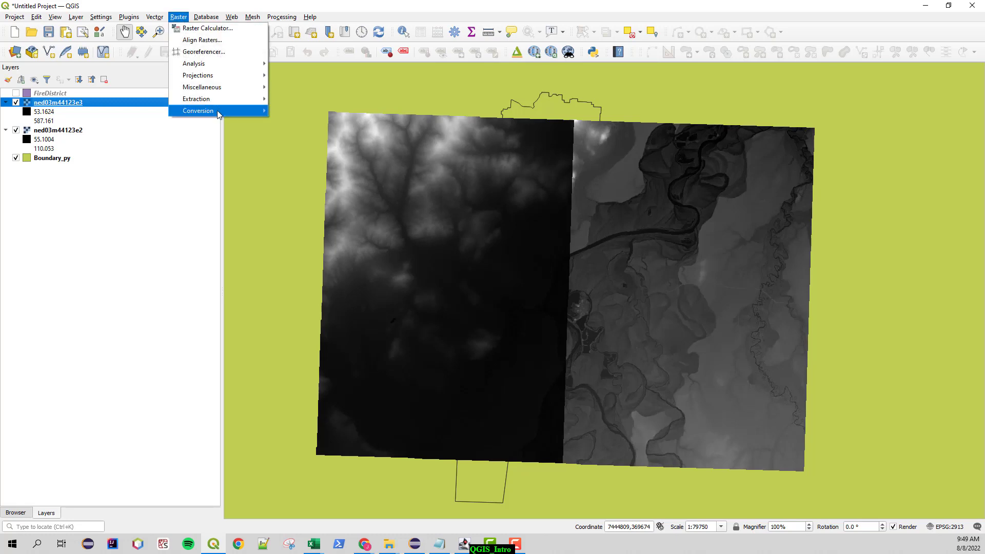
mouse_move(218, 114)
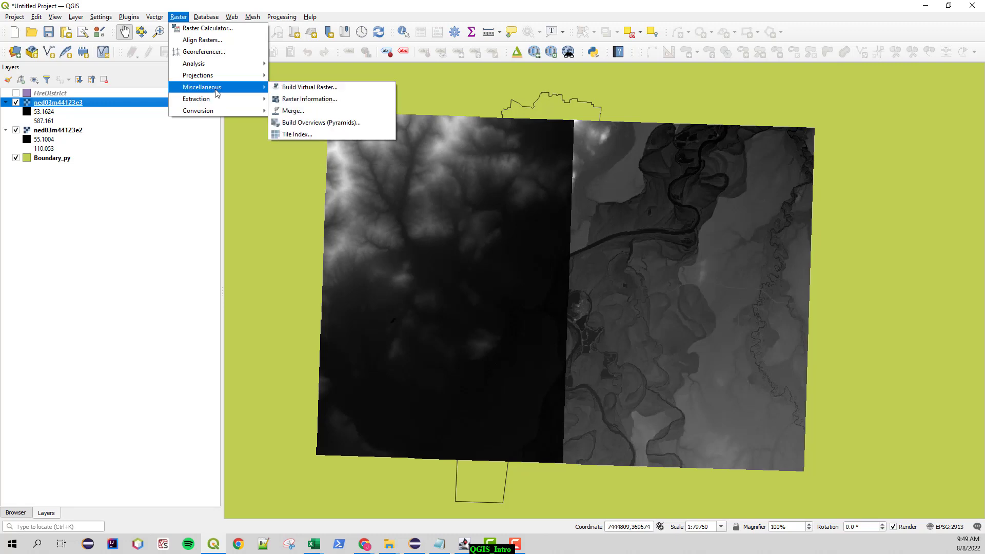
click(295, 114)
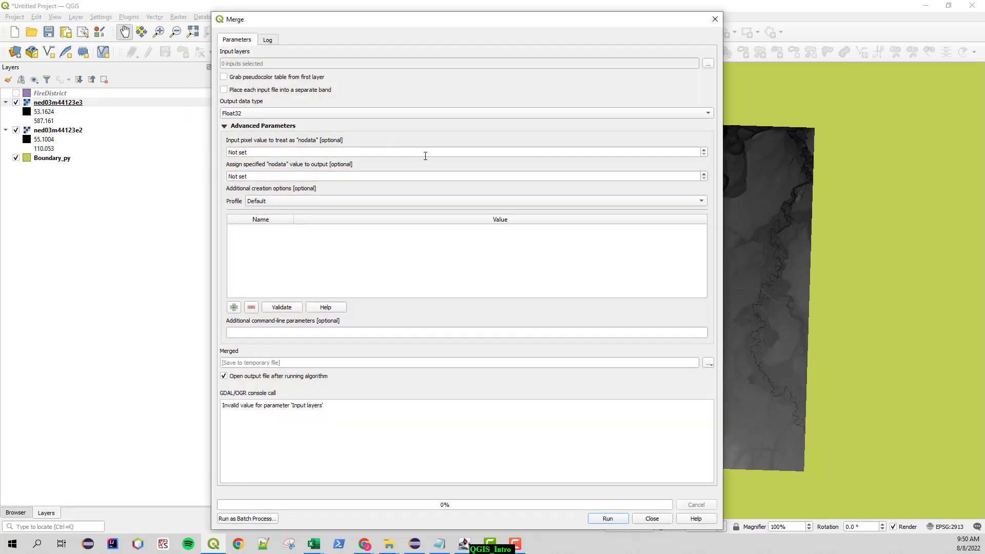
drag(423, 25, 433, 22)
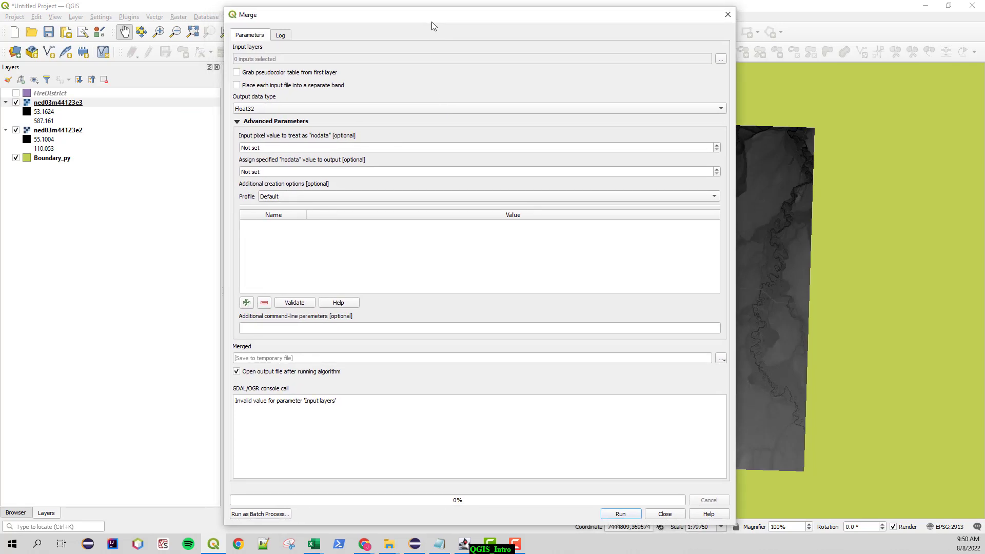
click(720, 61)
click(240, 66)
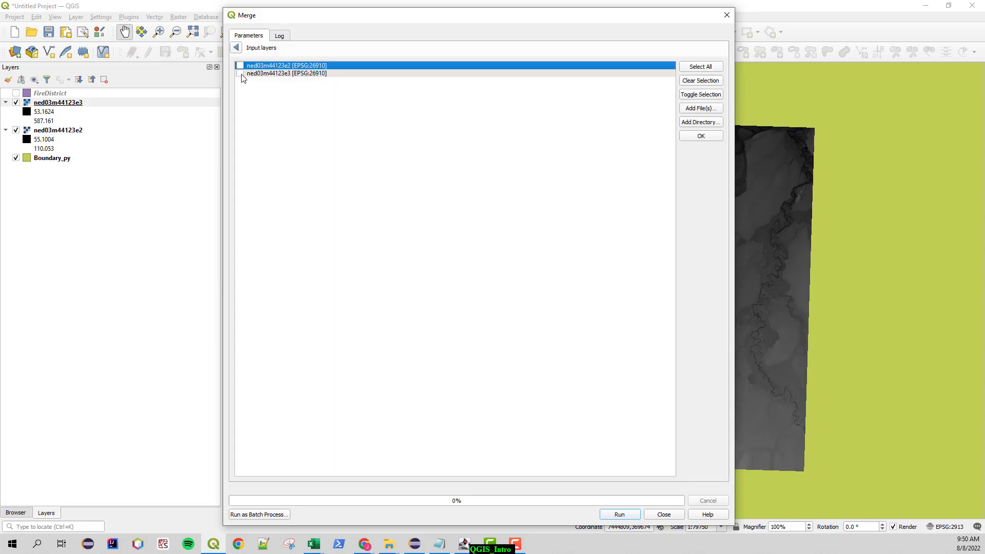
click(240, 73)
click(700, 137)
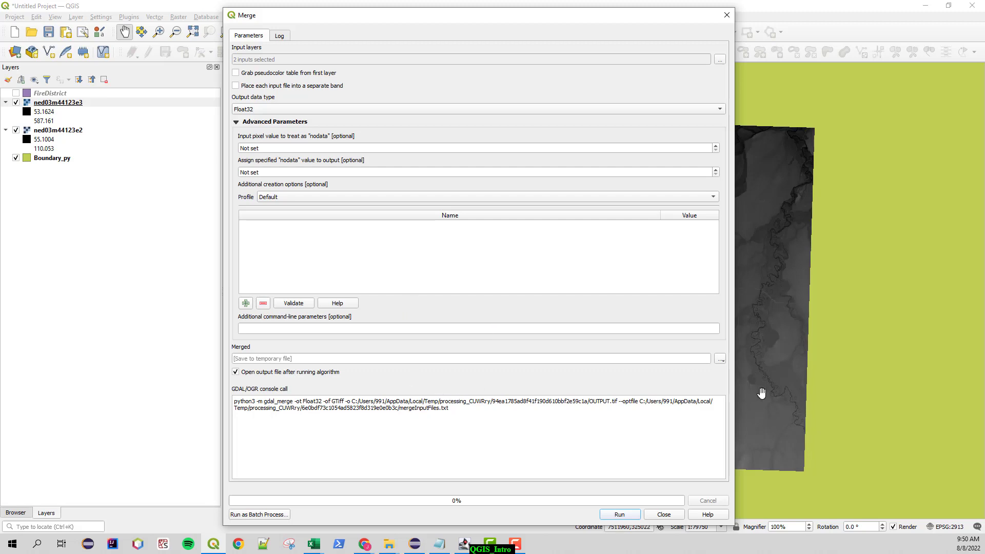
click(721, 359)
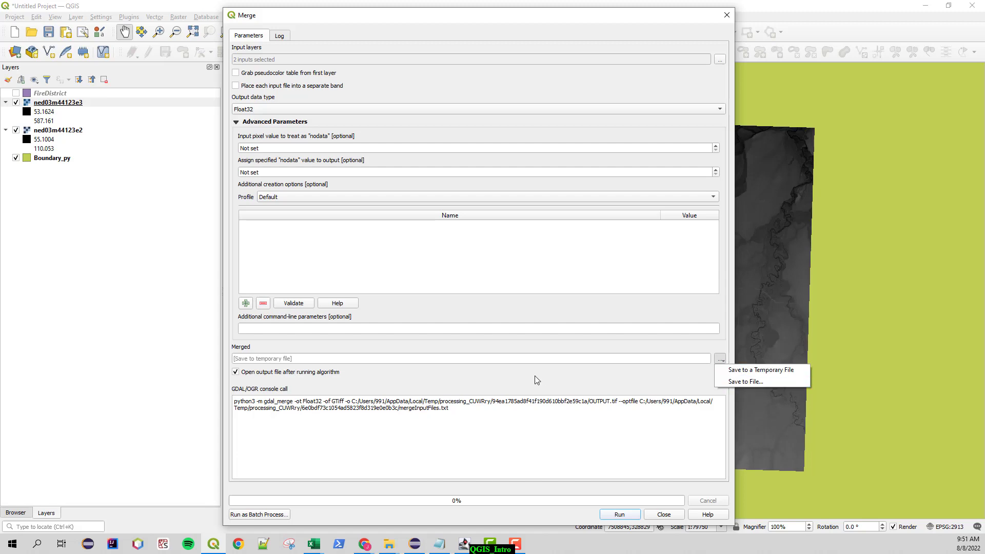
click(339, 358)
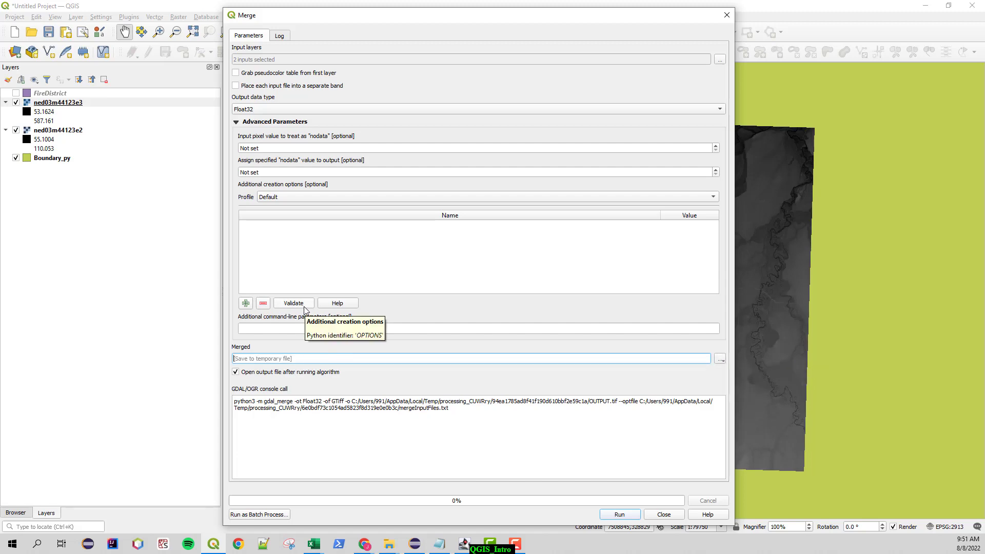
text(lkadfjhsfjhdslk)
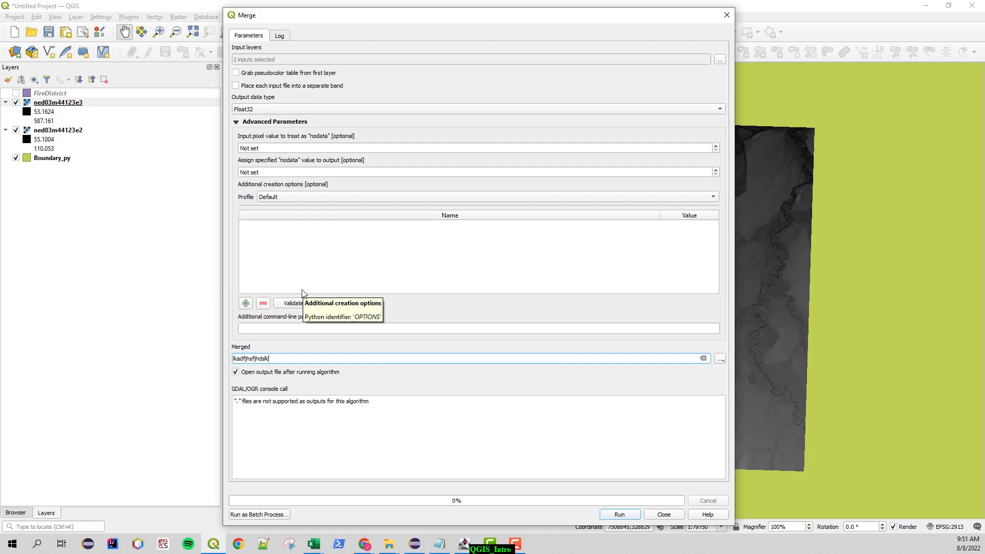
key(BackSpace)
key(BackSpace)
key(BackSpace)
key(BackSpace)
key(BackSpace)
key(BackSpace)
key(BackSpace)
key(BackSpace)
key(BackSpace)
key(BackSpace)
key(BackSpace)
key(BackSpace)
key(BackSpace)
key(BackSpace)
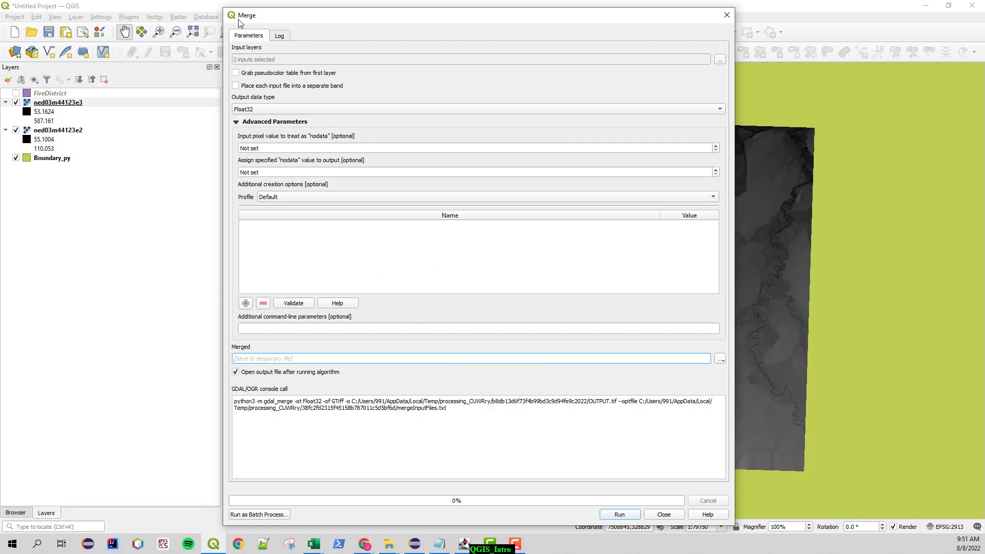
Step: Choose to save the merged output to a file and browse to Lab_01\Raw\elevation_NED03M_mbr_4023143_01
click(721, 359)
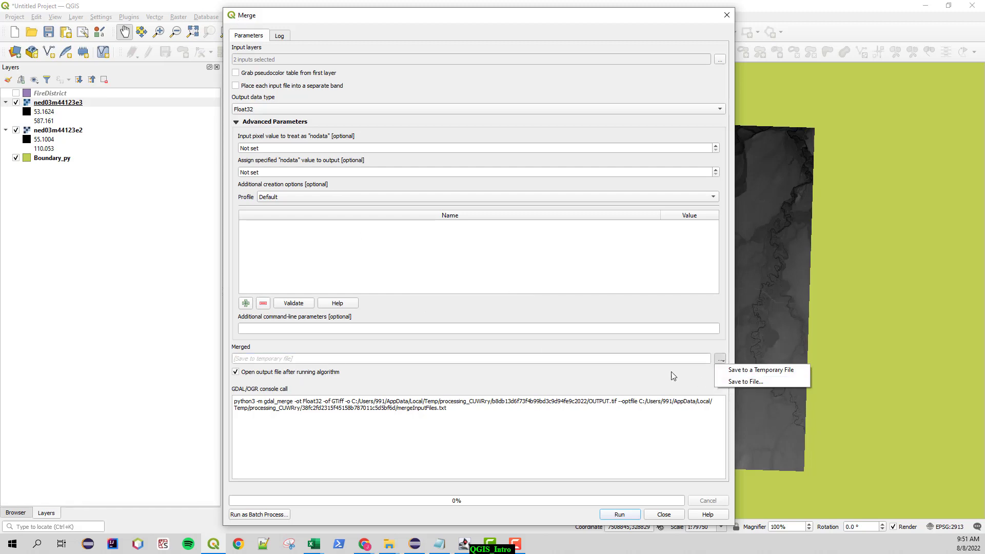
click(721, 363)
click(722, 361)
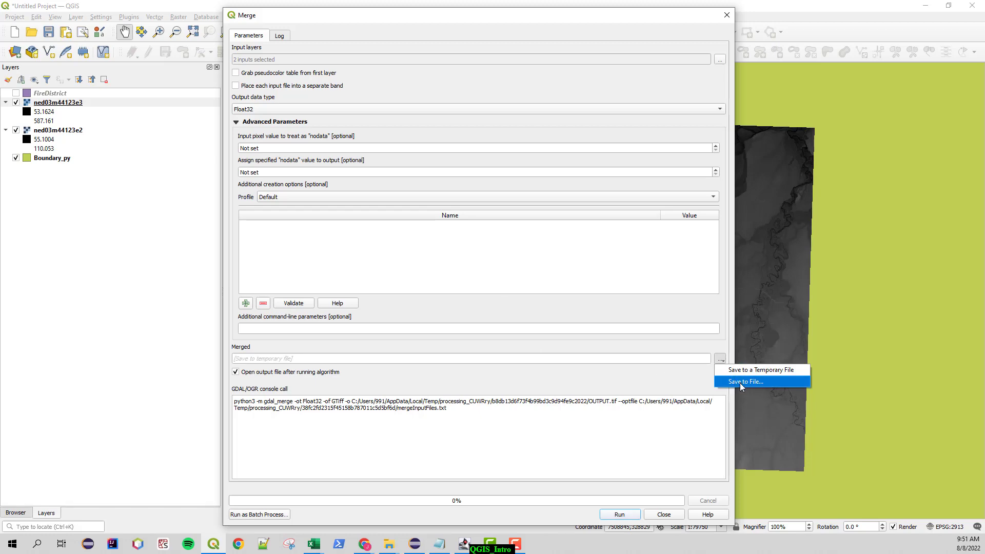
click(743, 383)
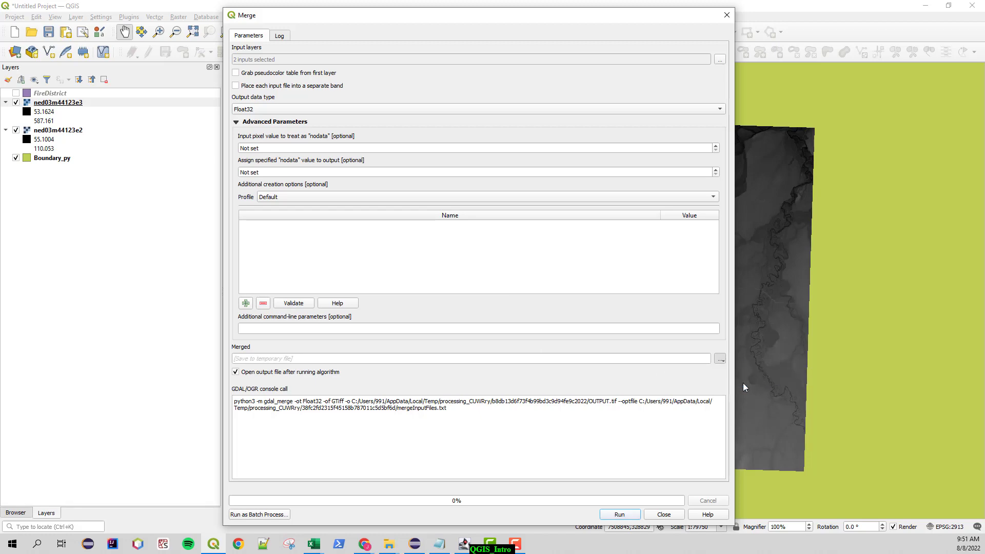
drag(553, 35, 510, 65)
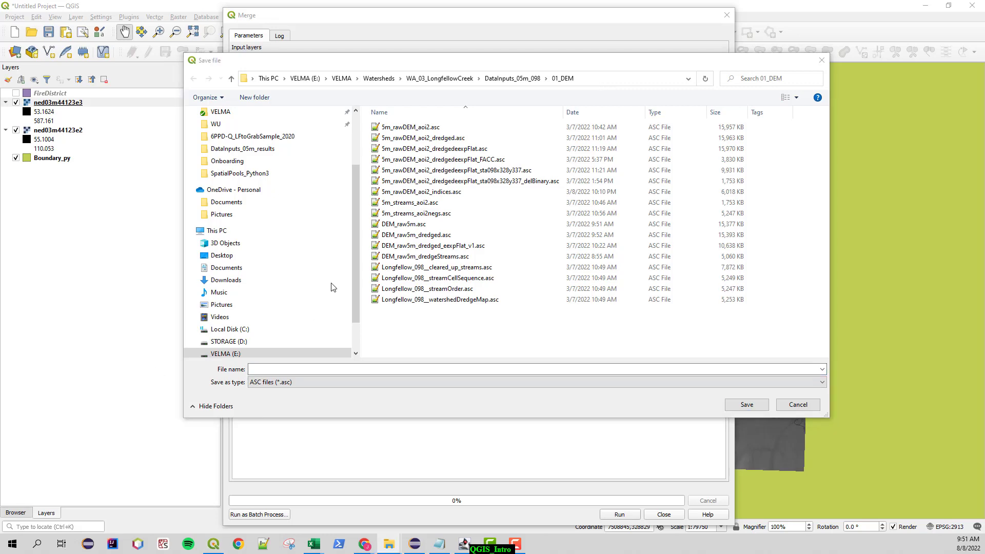
click(576, 78)
text(D:\Users\991\Documents\WU\ENVS_250_Spring2022\Lab_01\Raw)
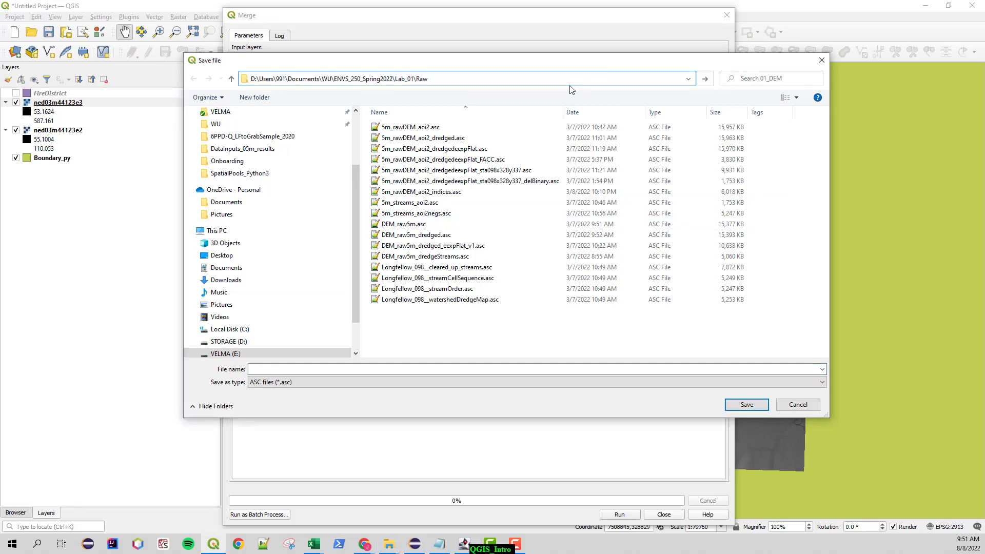
key(Return)
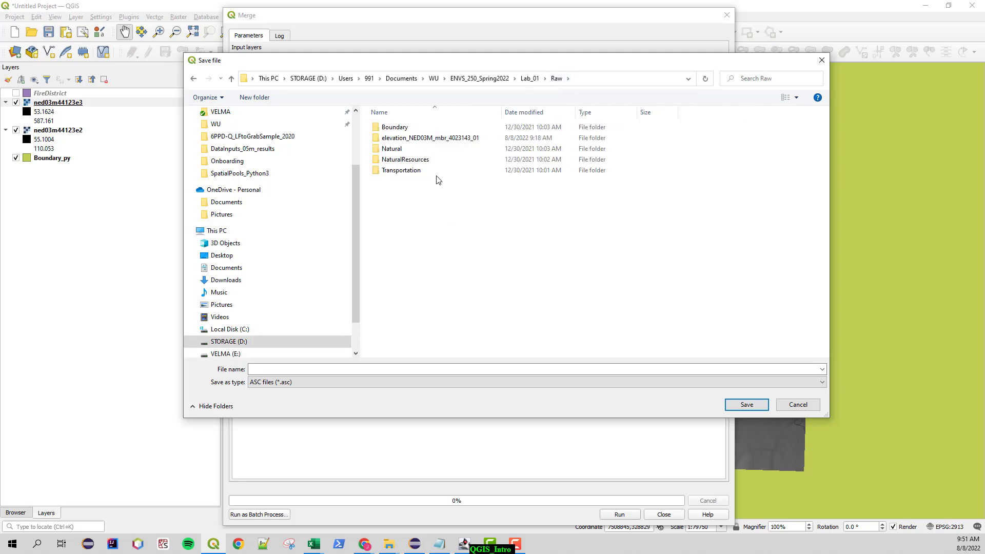
double_click(438, 137)
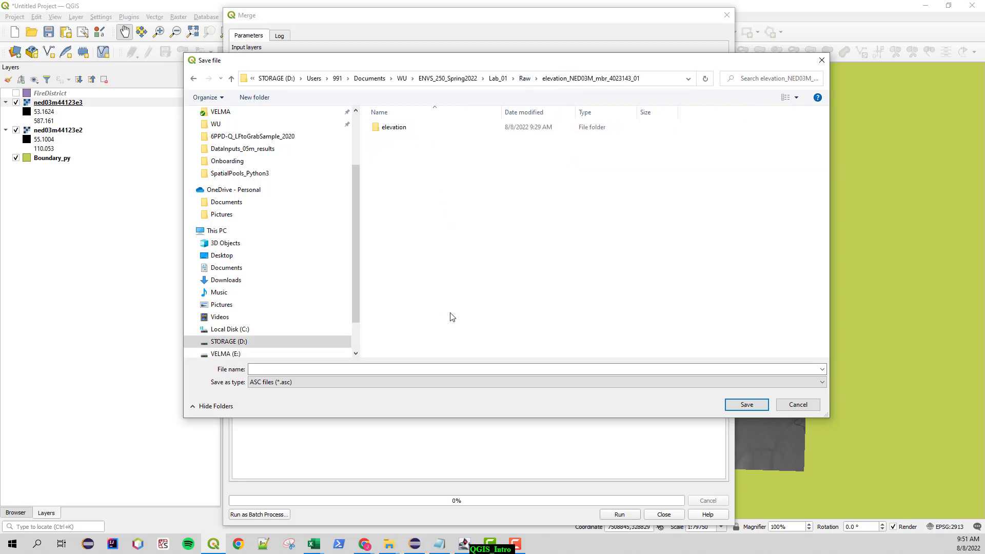
Step: Save the output as Merged_DEM03m in TIF format, run the merge and close the Merge tool
click(373, 370)
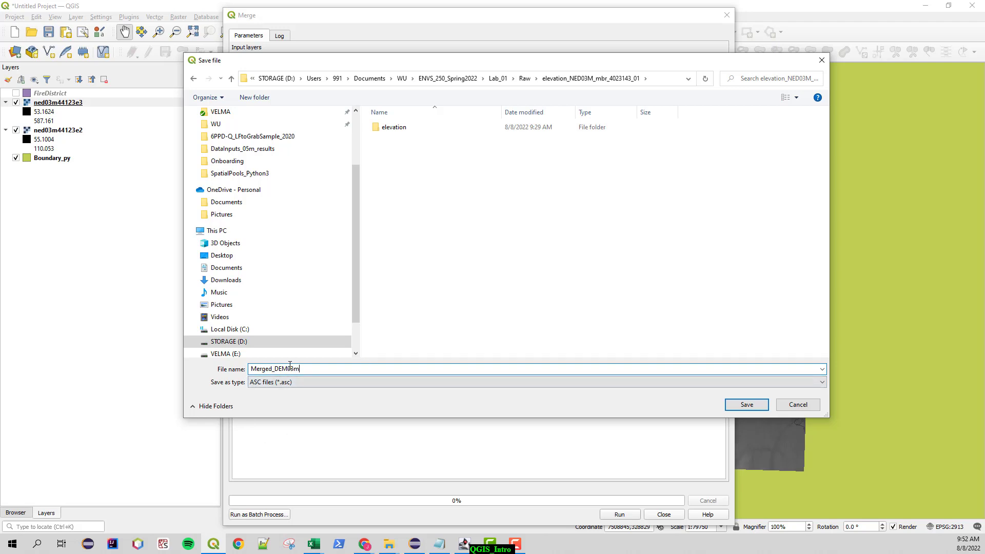
click(311, 384)
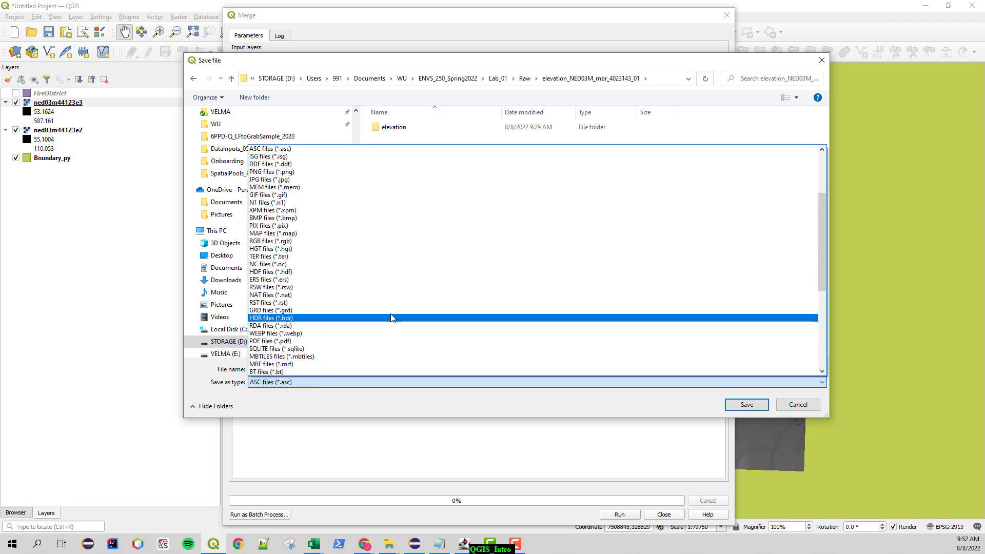
scroll(391, 307, up, 4)
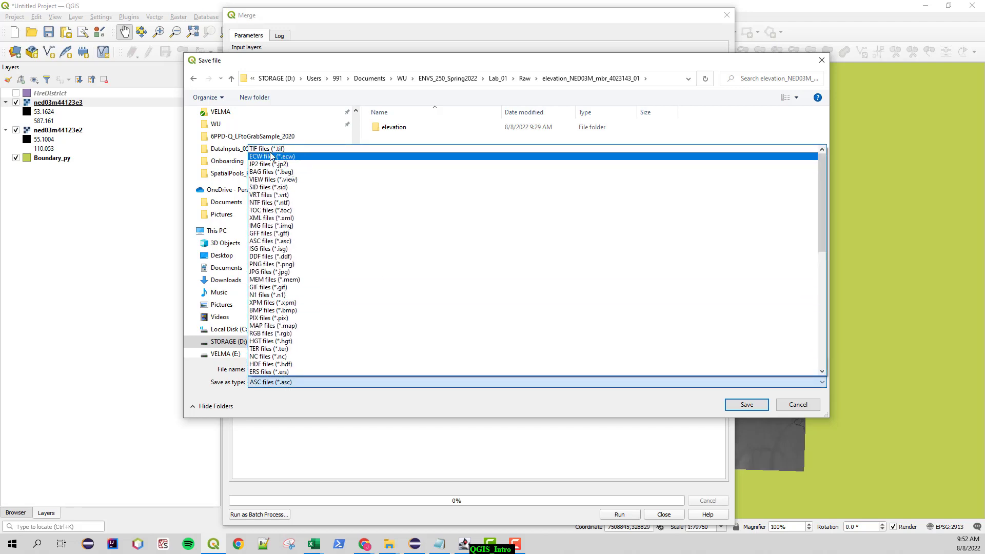
scroll(265, 154, up, 1)
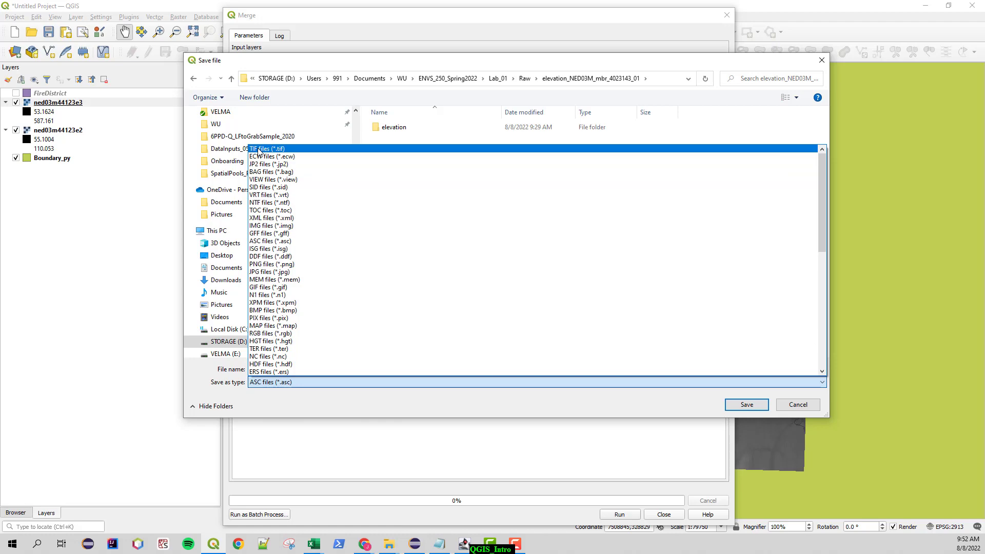
click(259, 151)
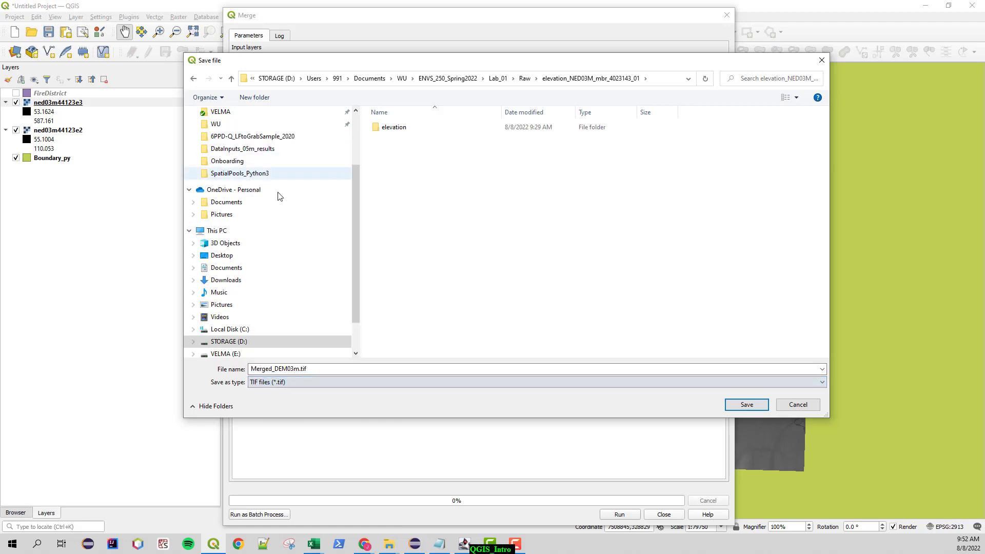
click(748, 405)
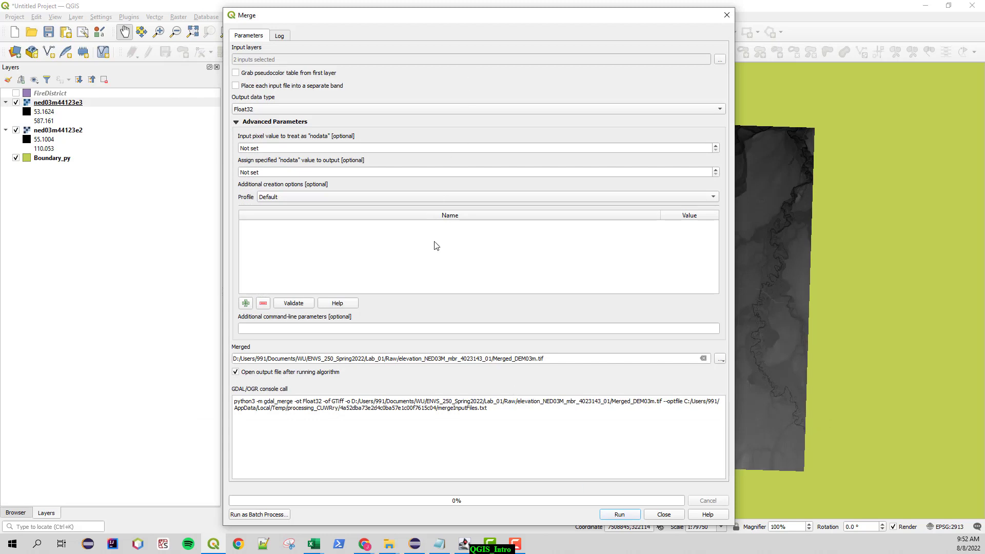
click(620, 514)
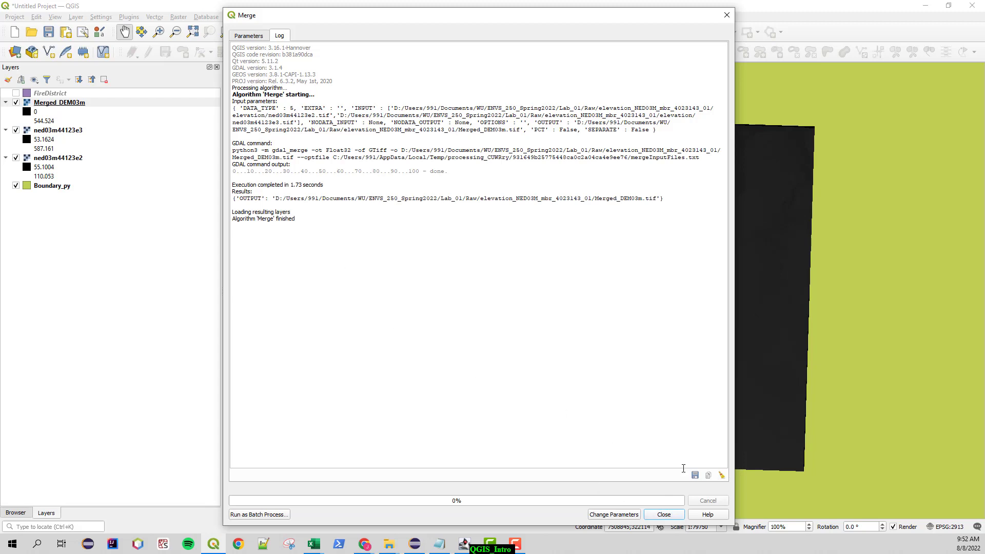
click(664, 515)
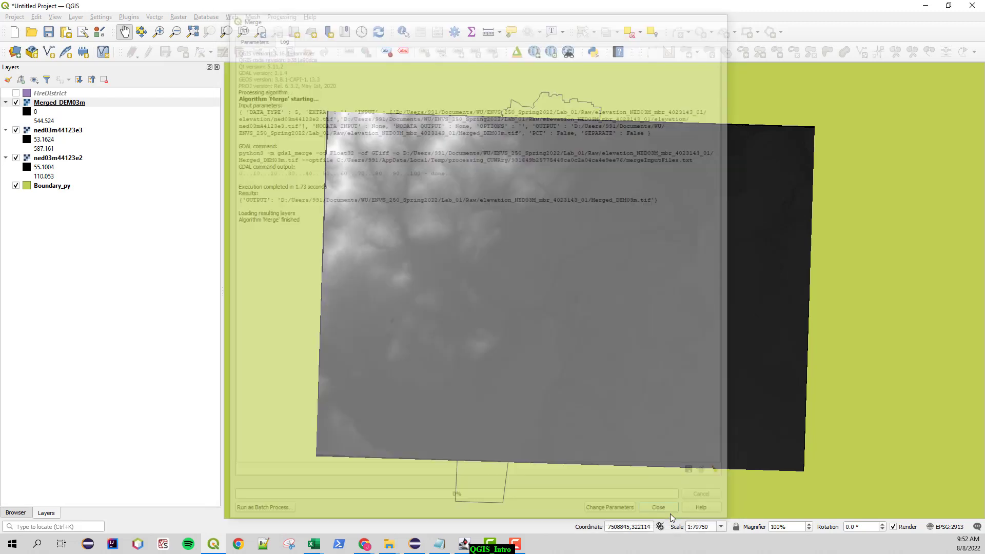
Step: Hide ned03m44123e3 and ned03m44123e2, toggling Merged_DEM03m off and back on to compare it with the original tiles
click(16, 102)
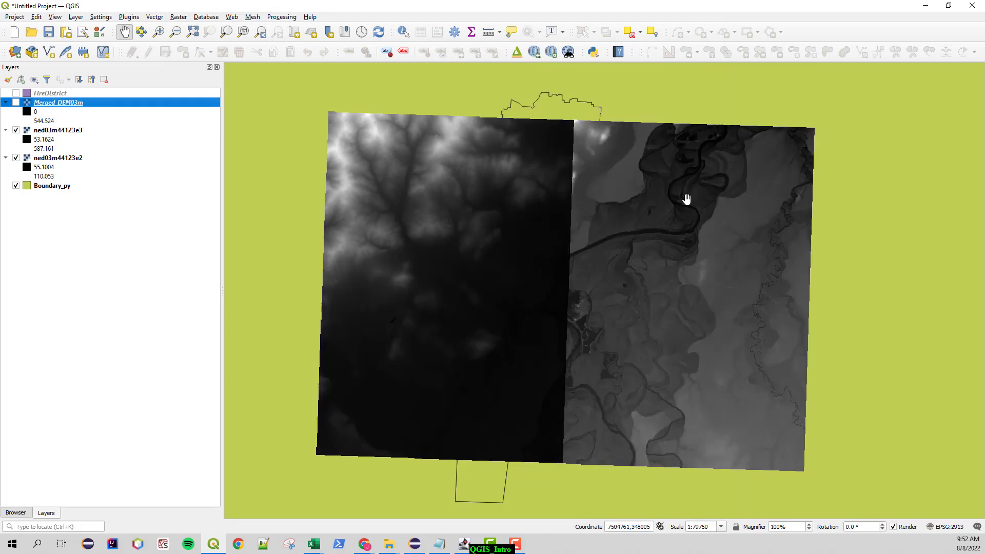
click(15, 130)
click(16, 158)
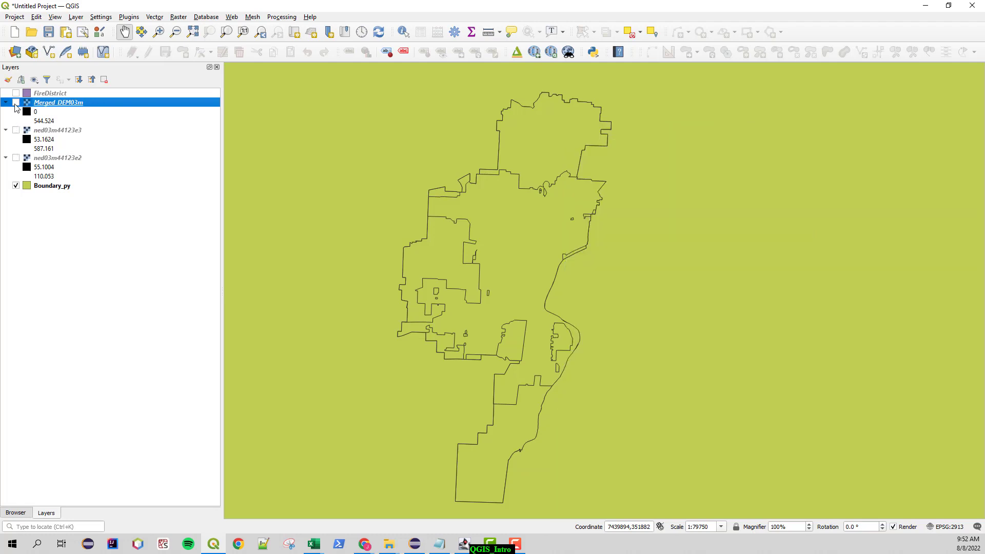
click(16, 103)
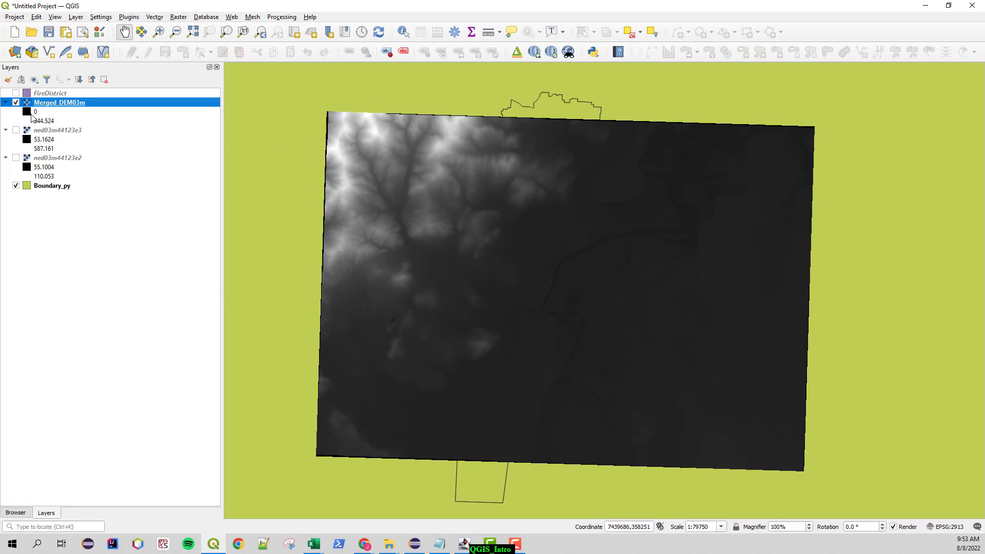
Step: Open the symbology properties of Merged_DEM03m and set its render type to Singleband pseudocolor
click(36, 113)
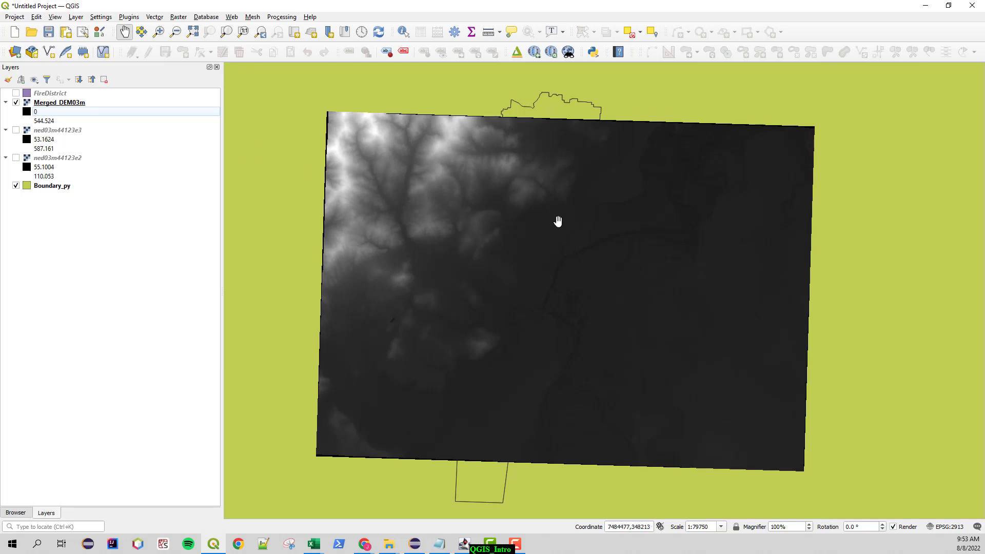
double_click(75, 104)
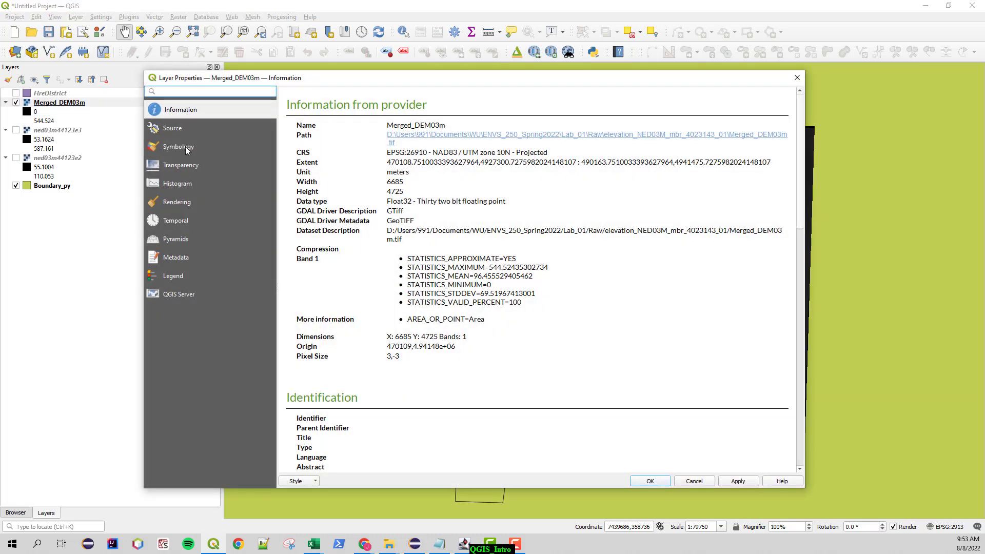
click(185, 146)
click(381, 109)
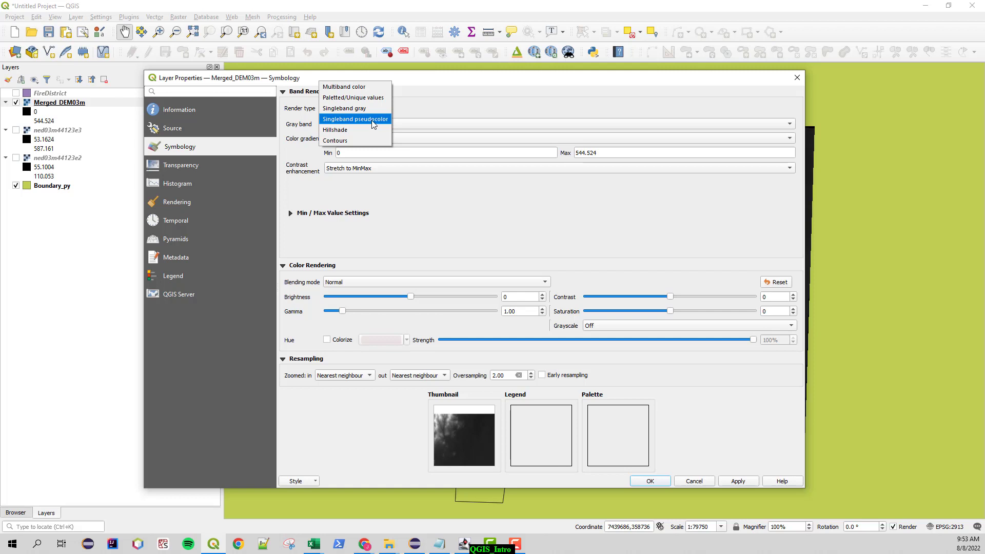
click(460, 115)
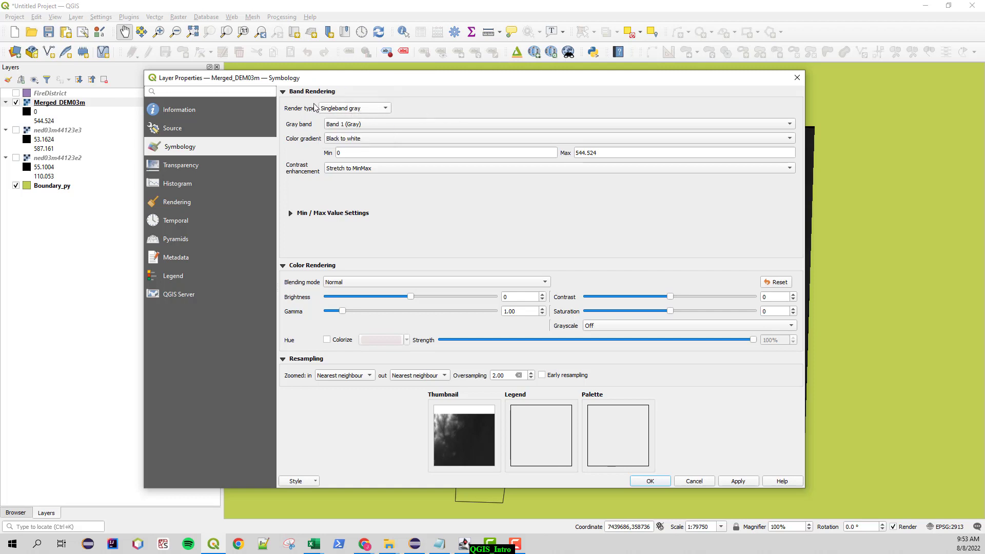
click(375, 110)
click(373, 119)
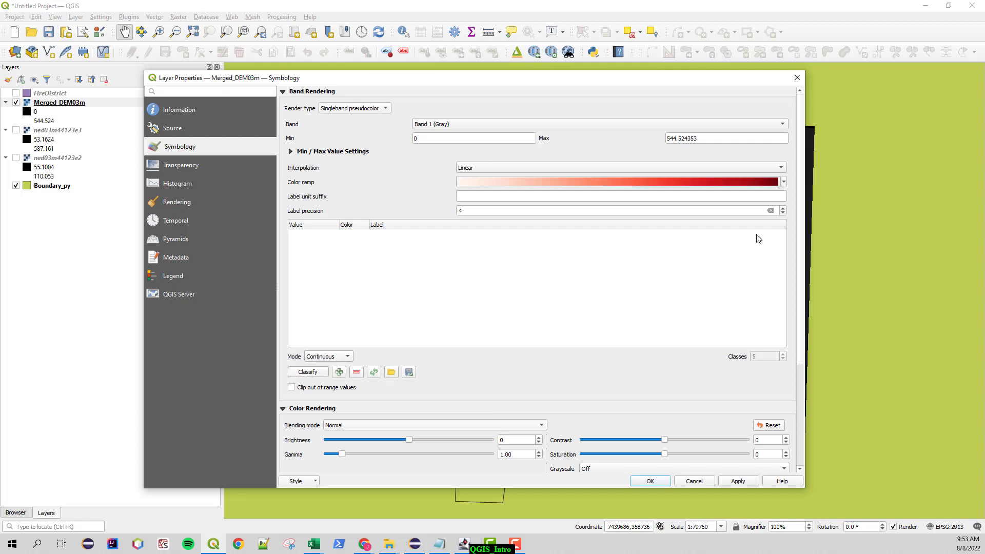
Step: Choose the Spectral color ramp for Merged_DEM03m, classify the values and apply the style
click(784, 182)
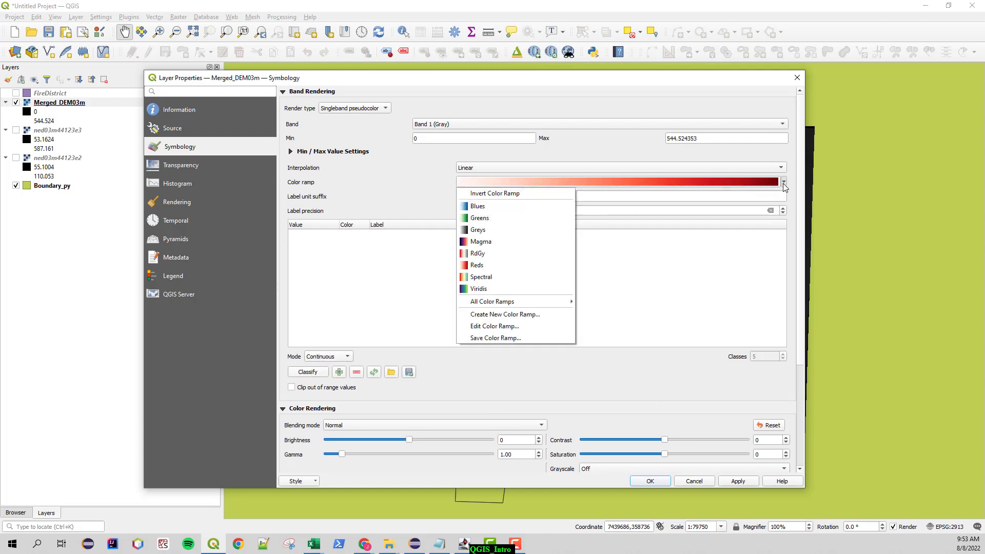
click(487, 280)
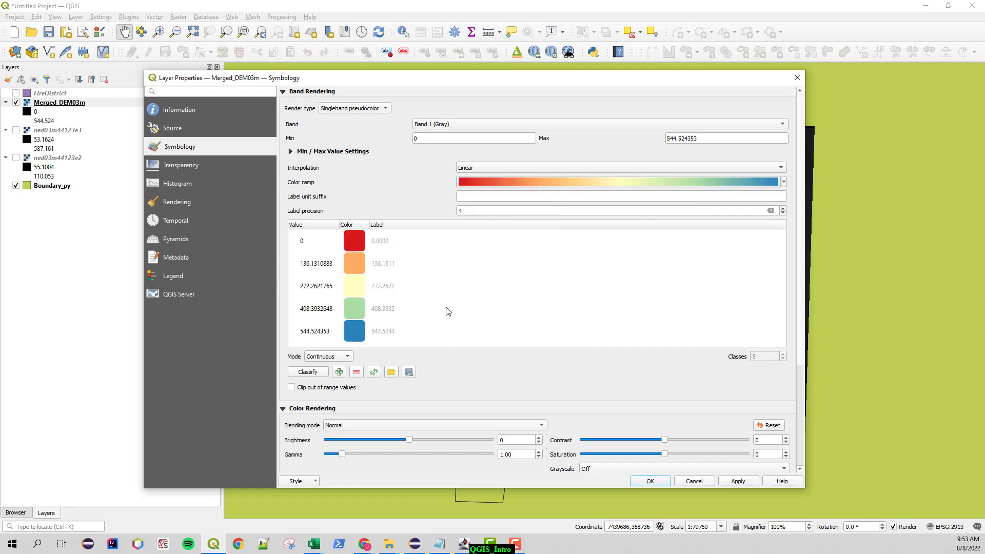
click(310, 372)
click(738, 484)
click(652, 482)
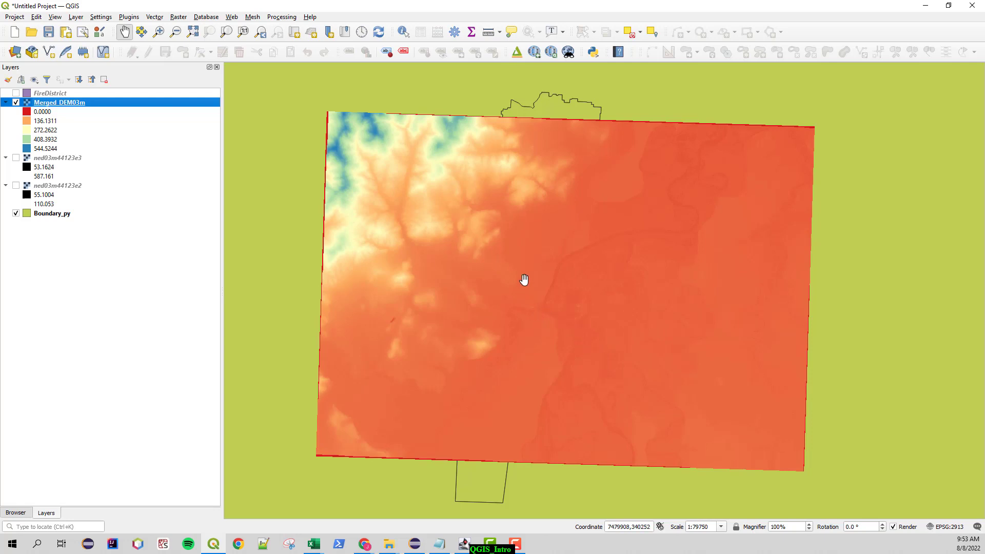
Step: Check the assigned coordinate reference system of Merged_DEM03m in its source properties and close them without changes
right_click(67, 102)
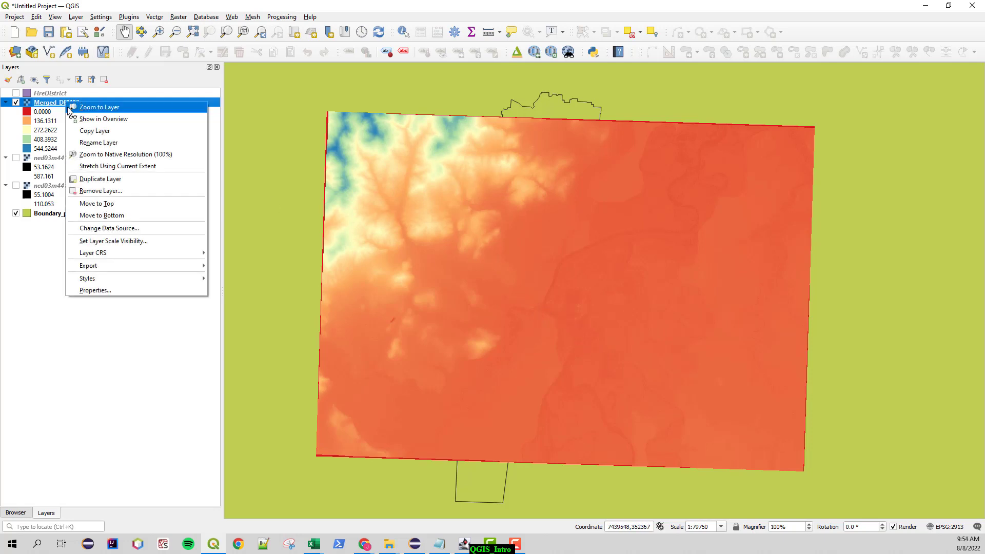
click(133, 293)
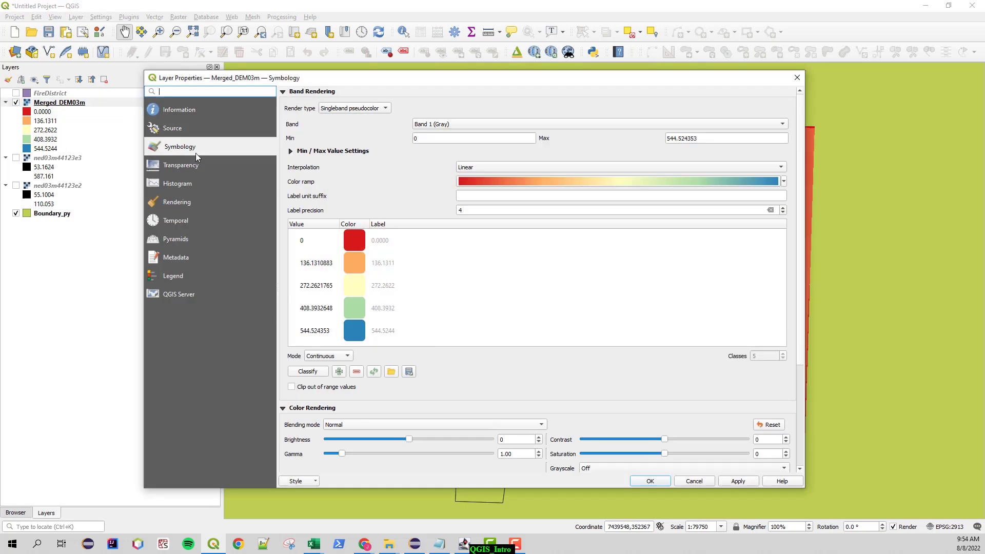
click(186, 125)
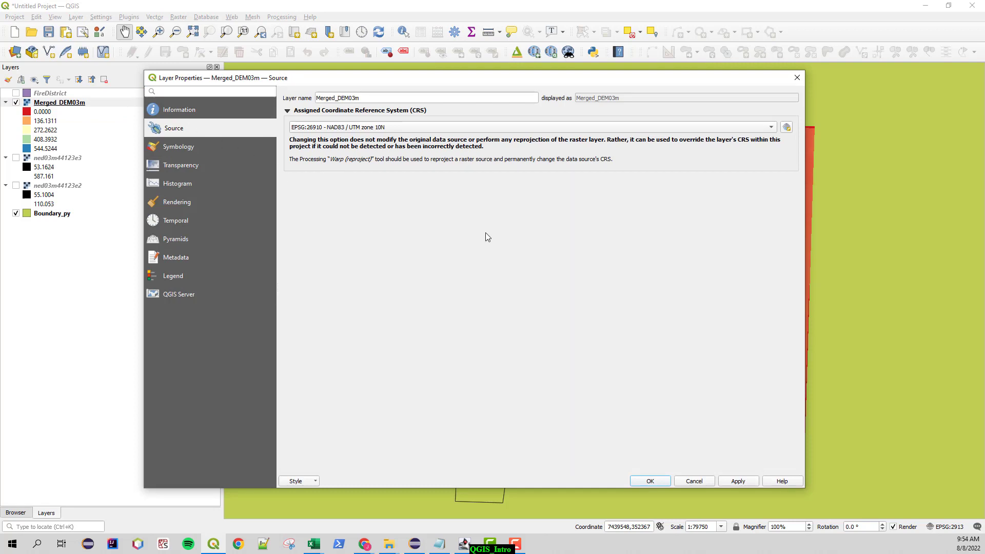
click(694, 481)
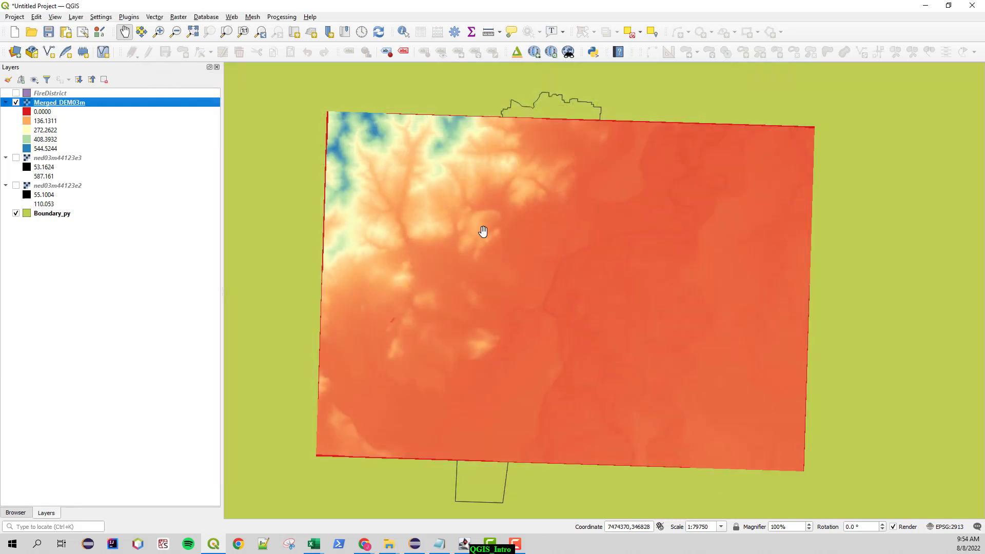
Step: Open the Warp (Reproject) tool for Merged_DEM03m, set the target CRS to EPSG:2913 and keep the input layer data type
click(184, 19)
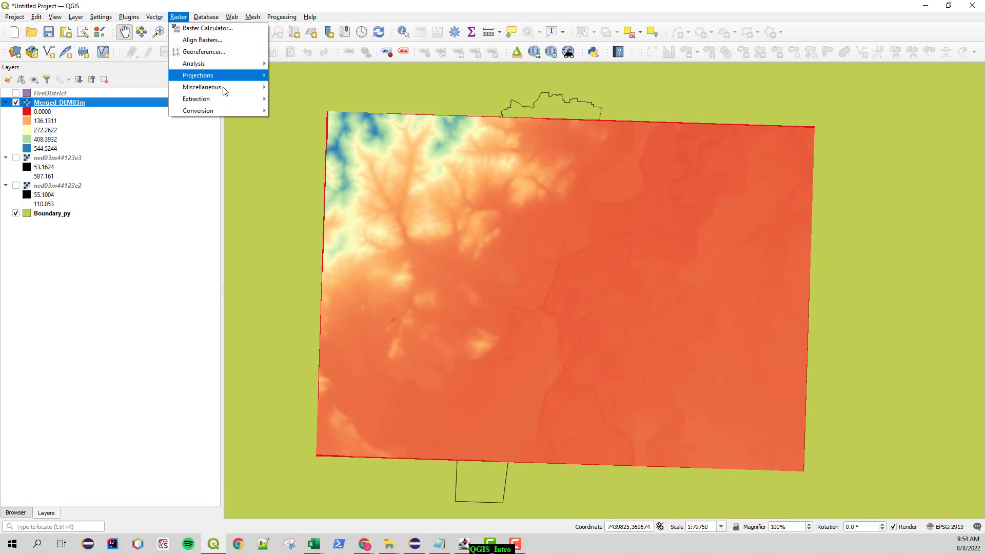
mouse_move(226, 111)
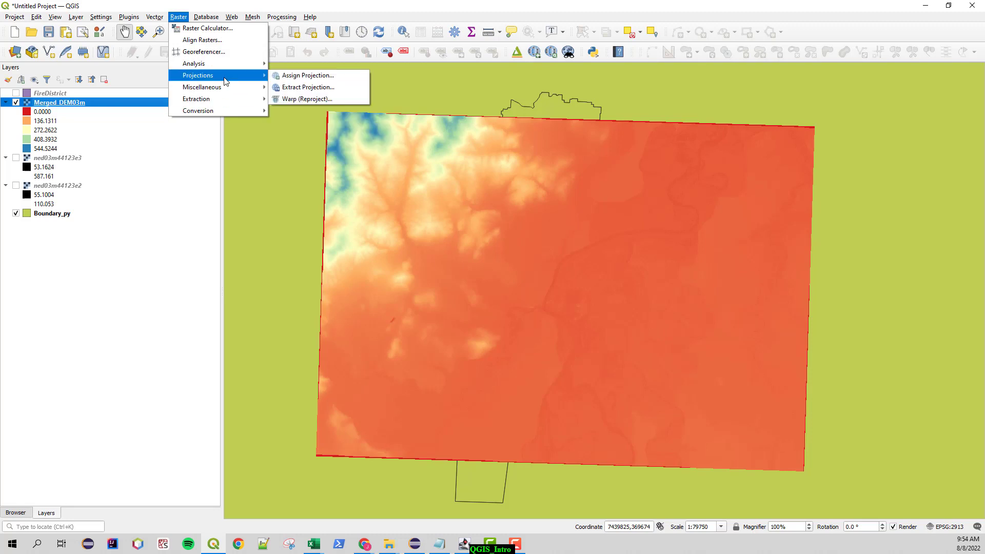
click(327, 101)
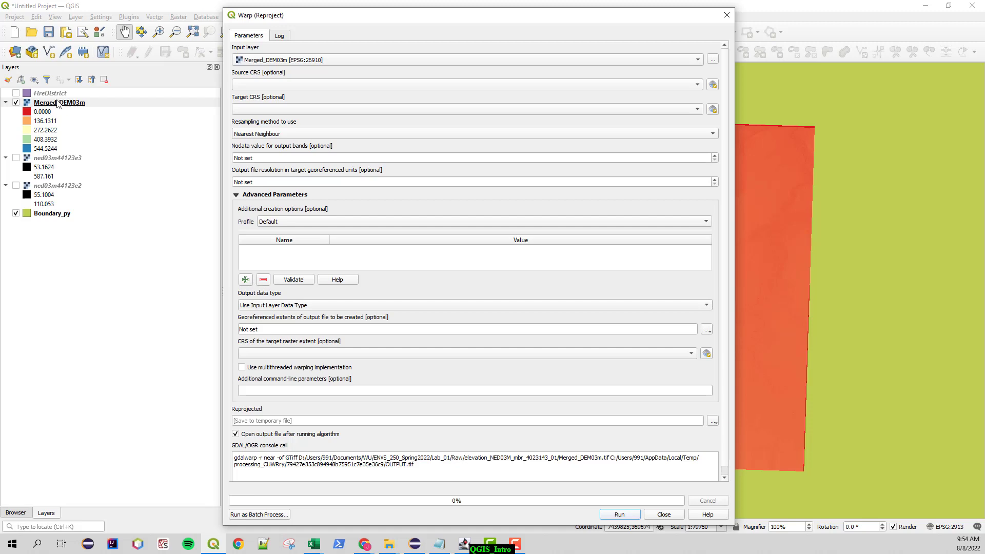
click(701, 62)
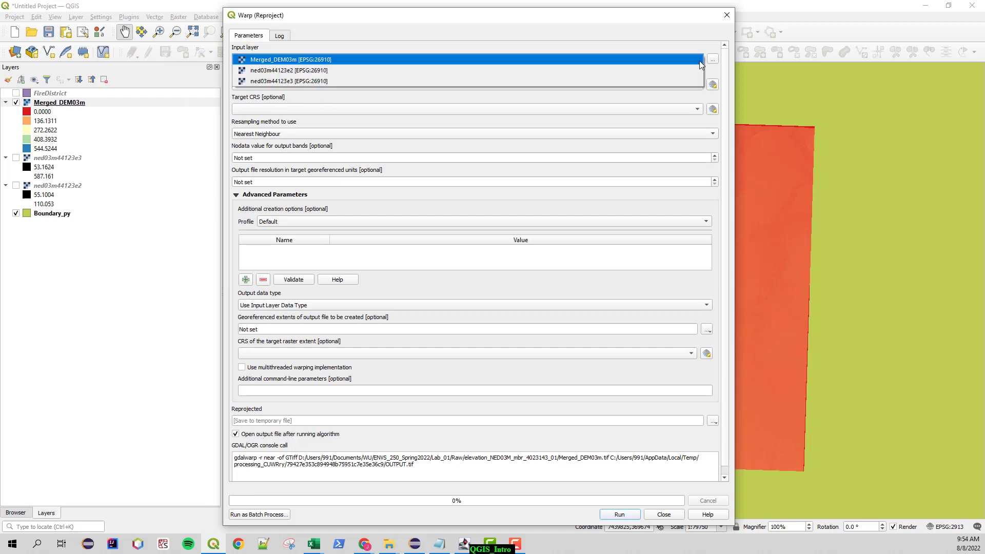
click(701, 62)
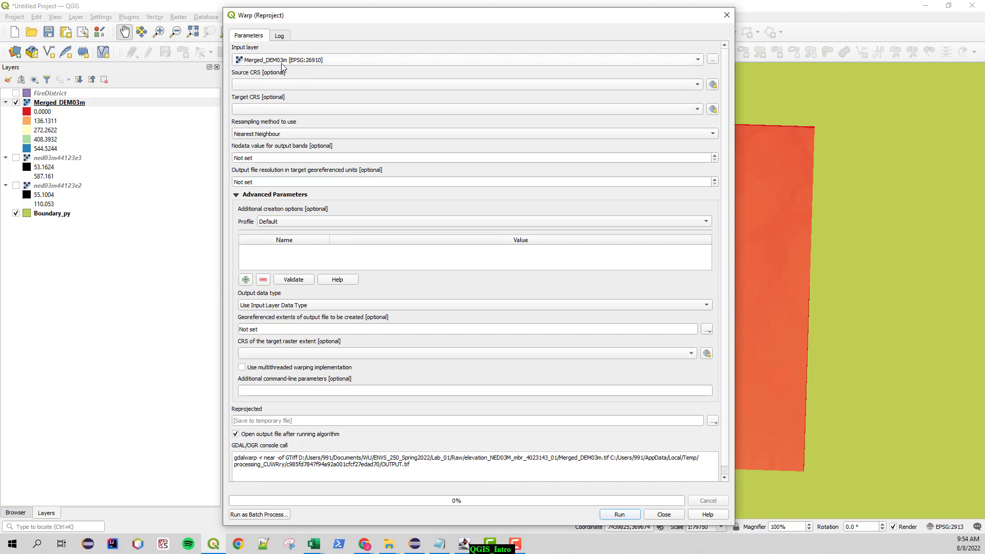
click(699, 110)
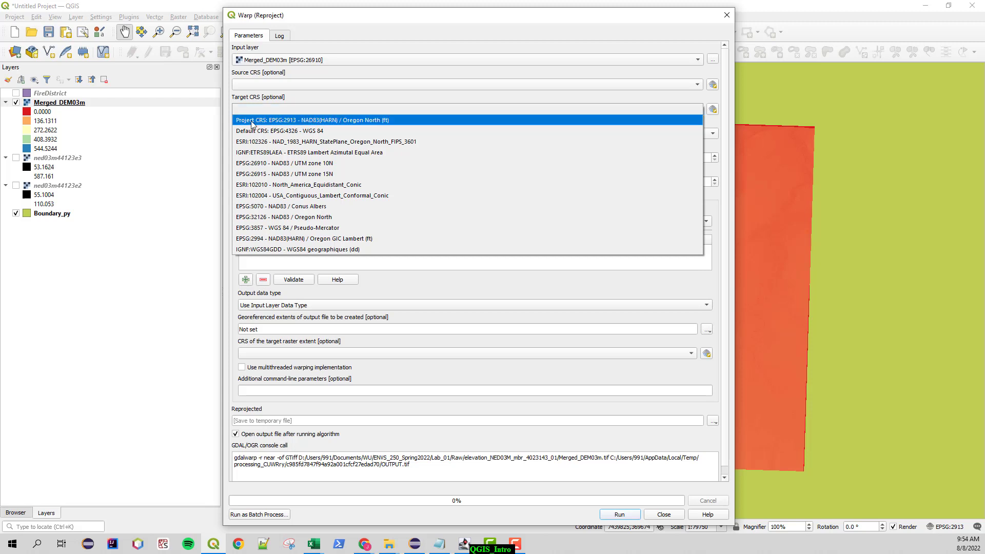
click(348, 120)
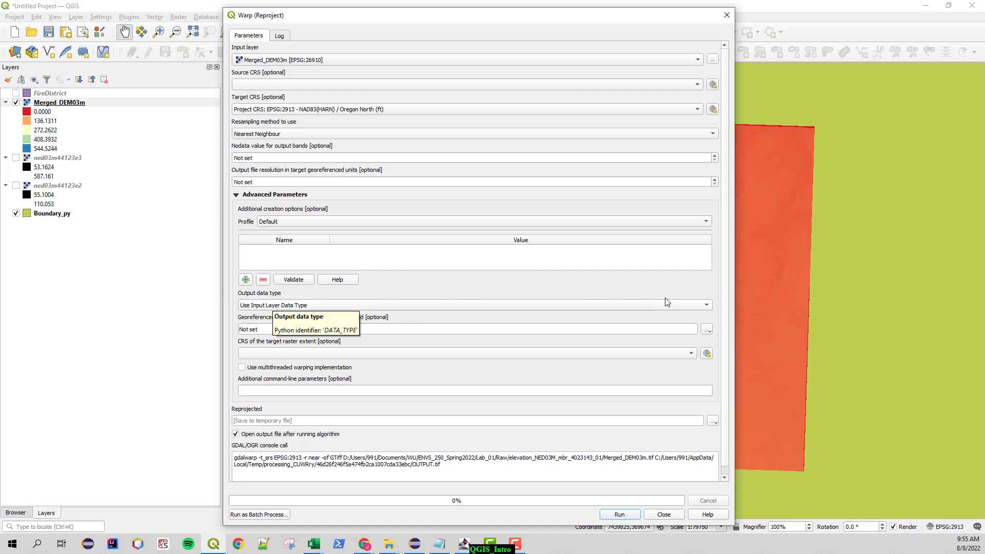
click(707, 306)
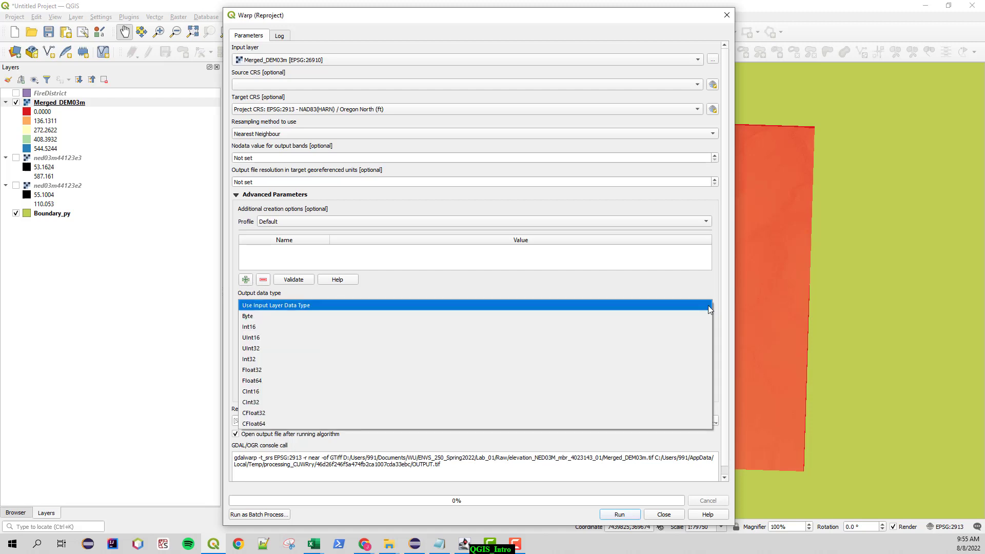
click(617, 282)
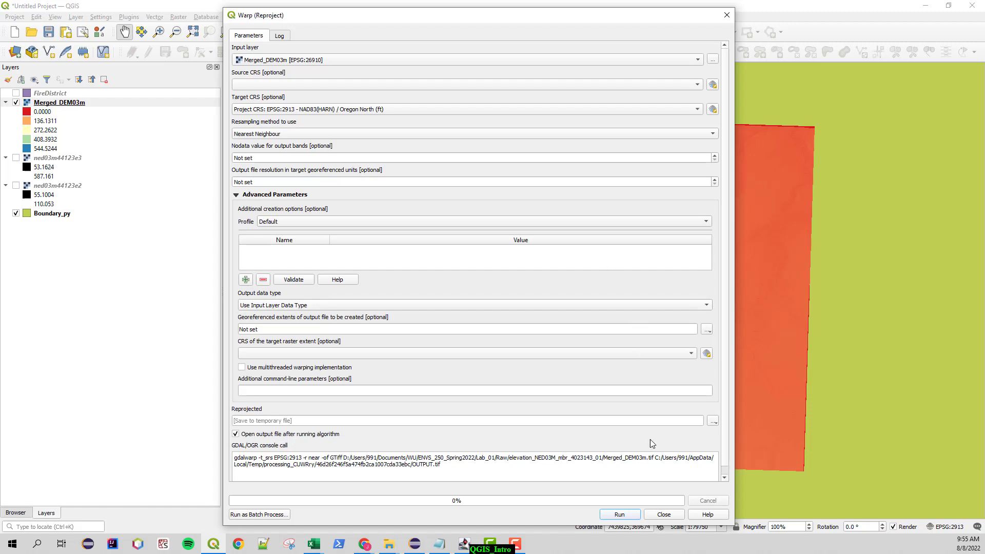
Step: Save the reprojected output as Merged_DEM03m_EPSG2913.tif beside the merged DEM, run the warp and close the tool
click(714, 422)
click(740, 444)
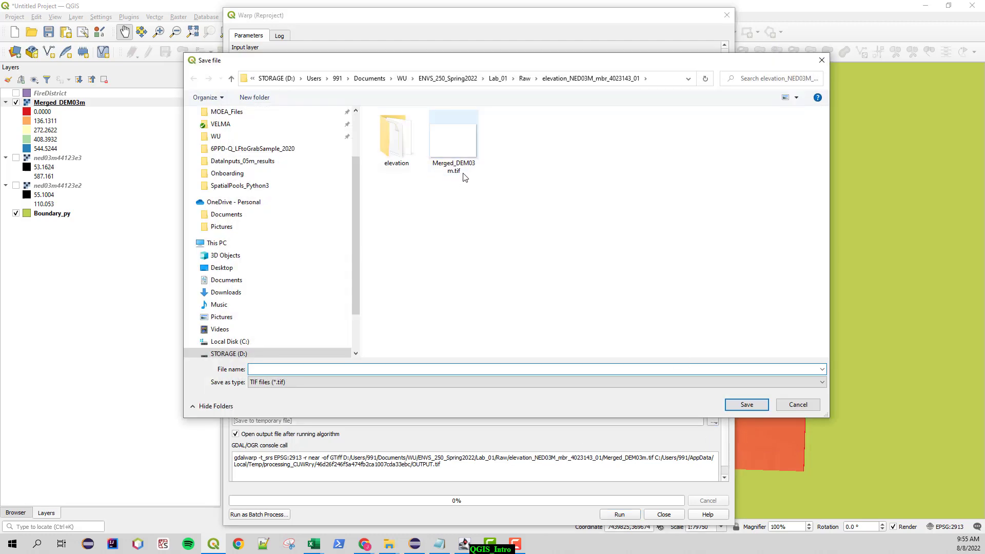
click(462, 155)
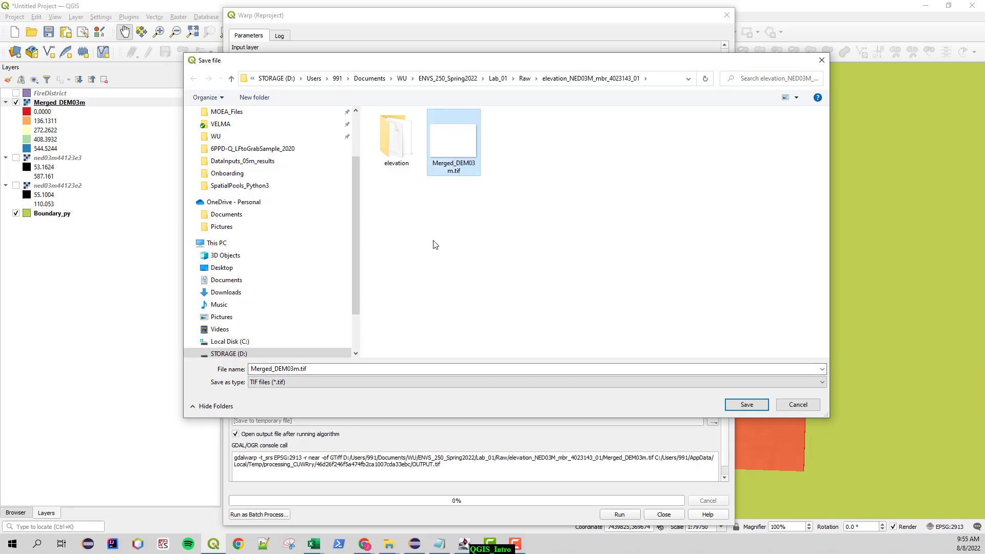
click(299, 369)
click(299, 369)
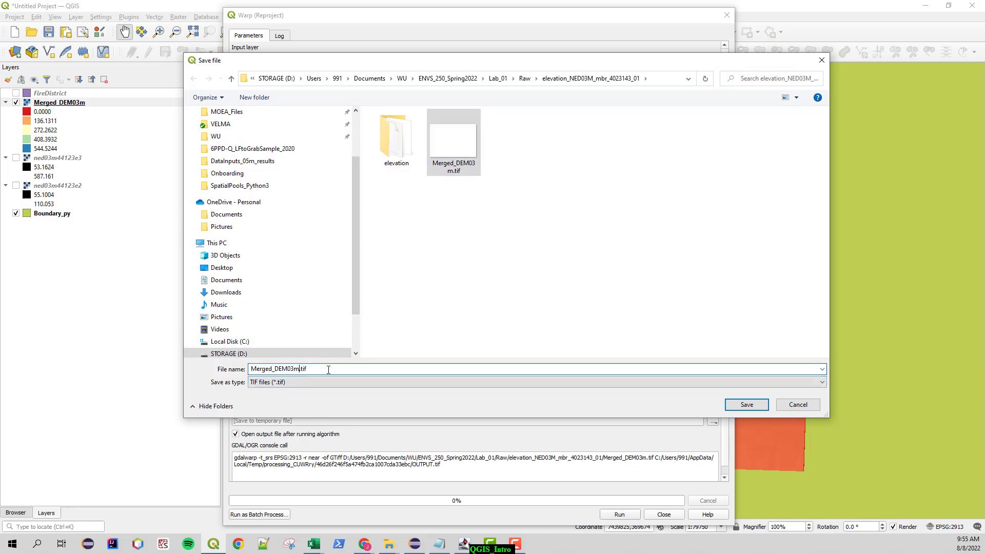
text(_EP)
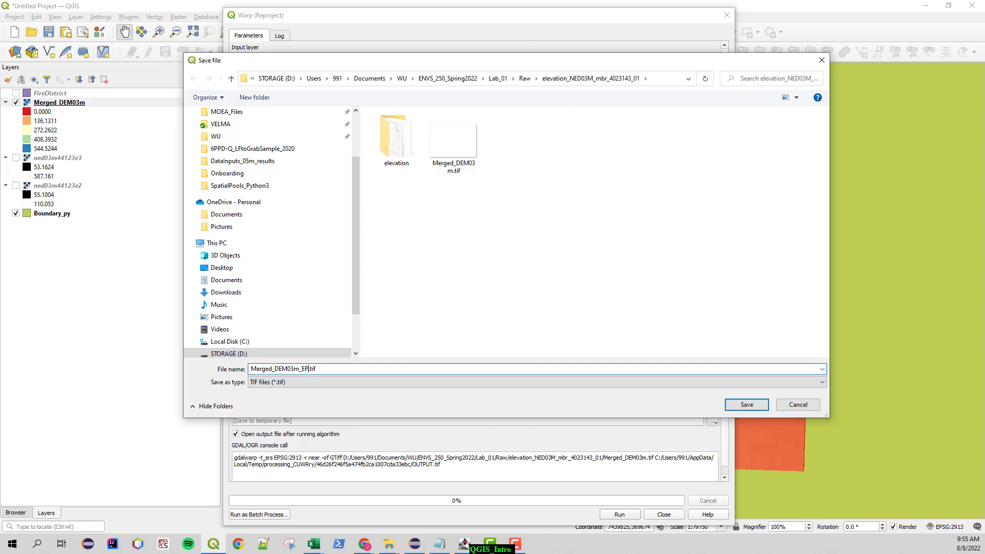
text(SG2913)
drag(302, 369, 330, 368)
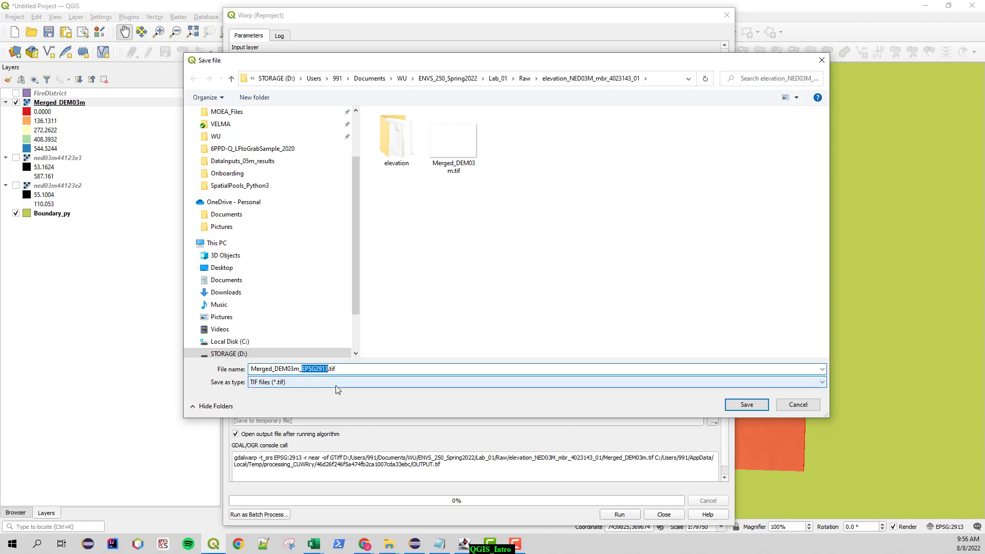
click(747, 404)
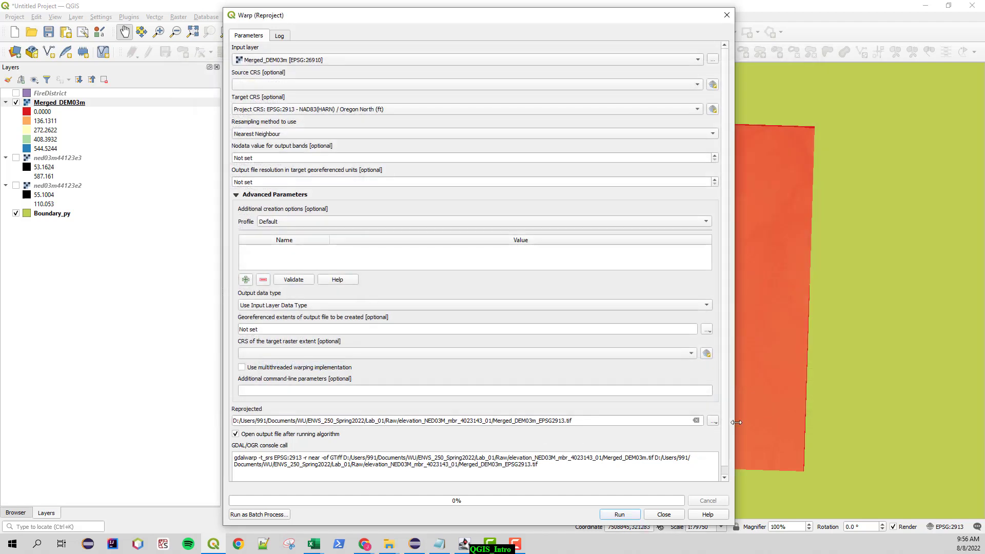
click(621, 515)
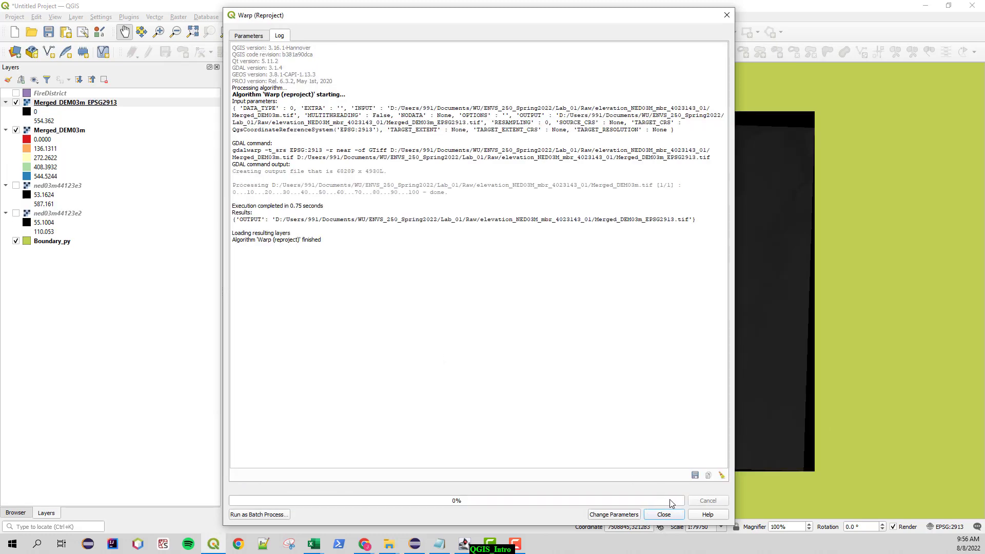
click(659, 513)
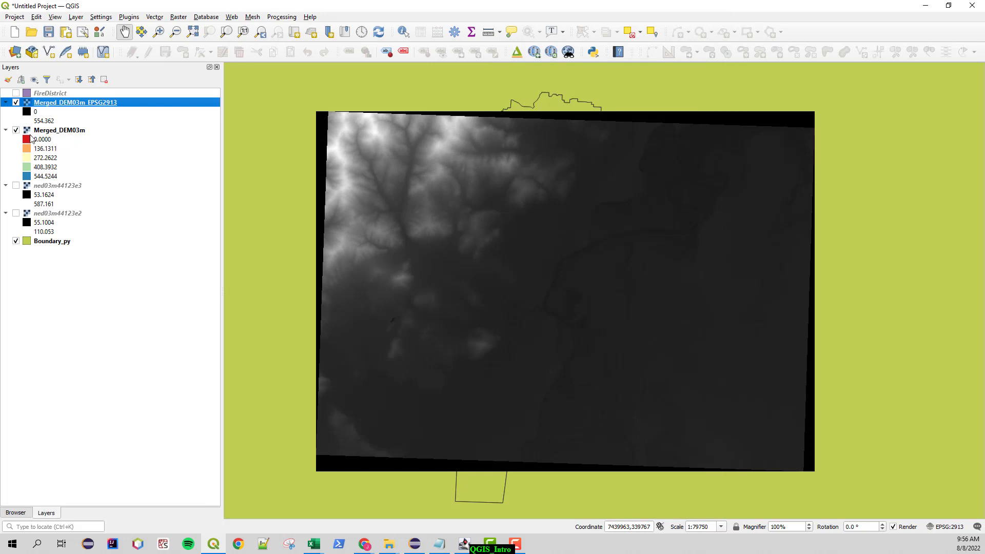
Step: Hide and collapse Merged_DEM03m, and check the coordinate reference system in the source properties of Merged_DEM03m_EPSG2913
click(17, 103)
click(17, 103)
click(16, 130)
click(6, 130)
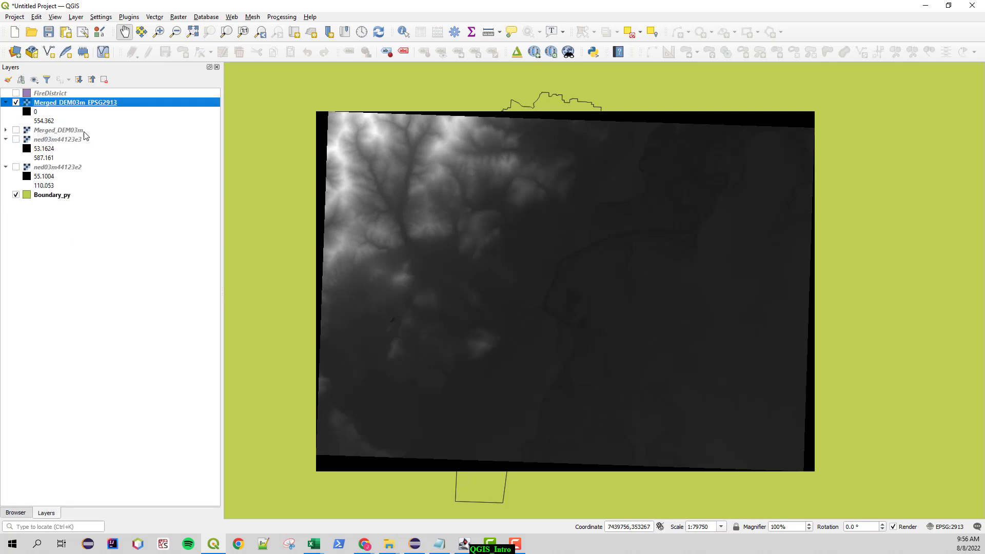
double_click(60, 104)
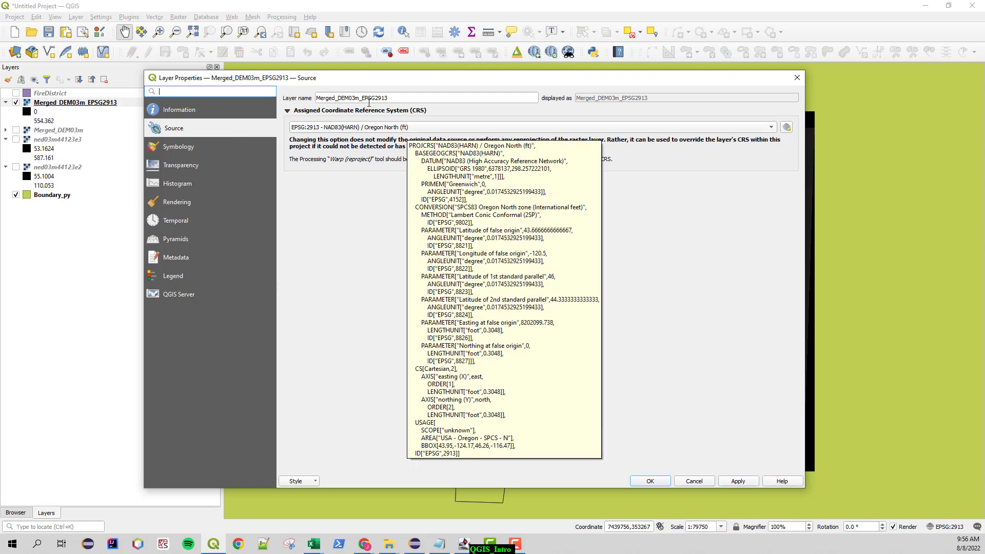
click(696, 482)
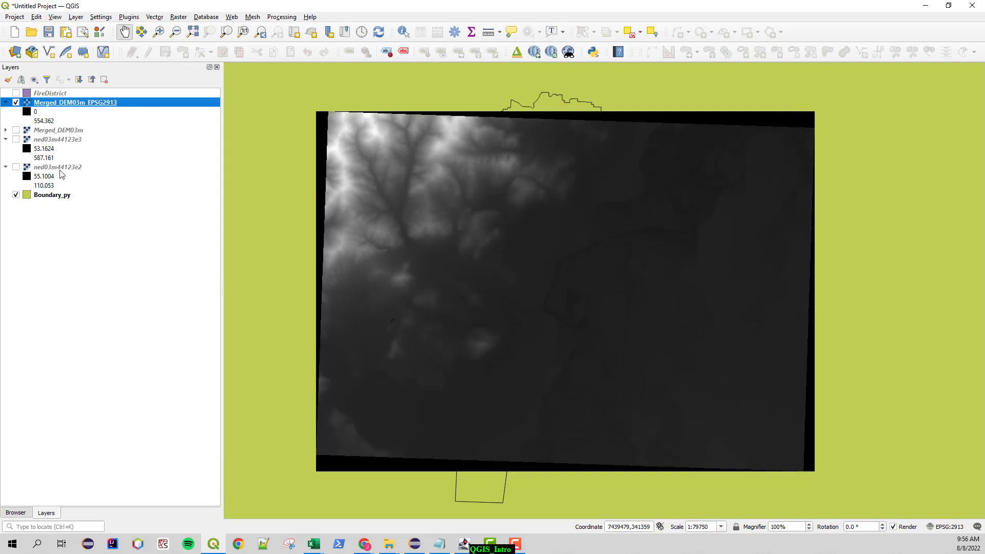
Step: Remove the original Merged_DEM03m layer from the project
click(51, 132)
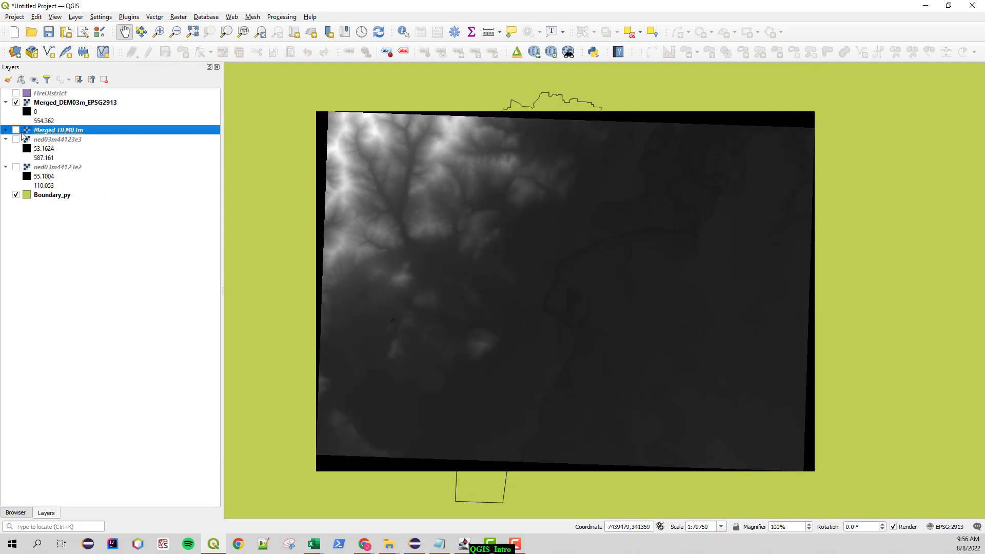
right_click(66, 131)
click(101, 217)
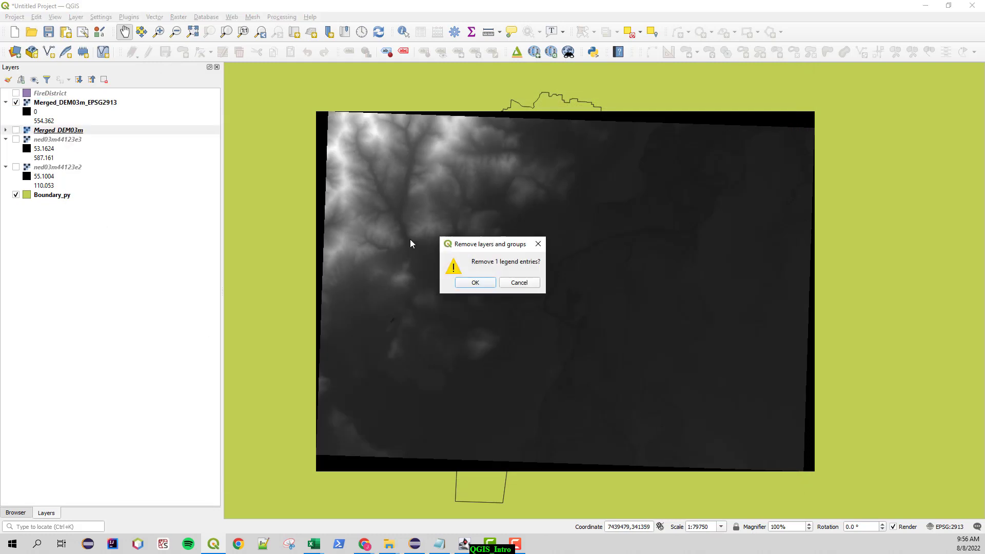
click(475, 283)
Step: Remove the two source elevation rasters, ned03m44123e3 and ned03m44123e2, from the project
click(53, 132)
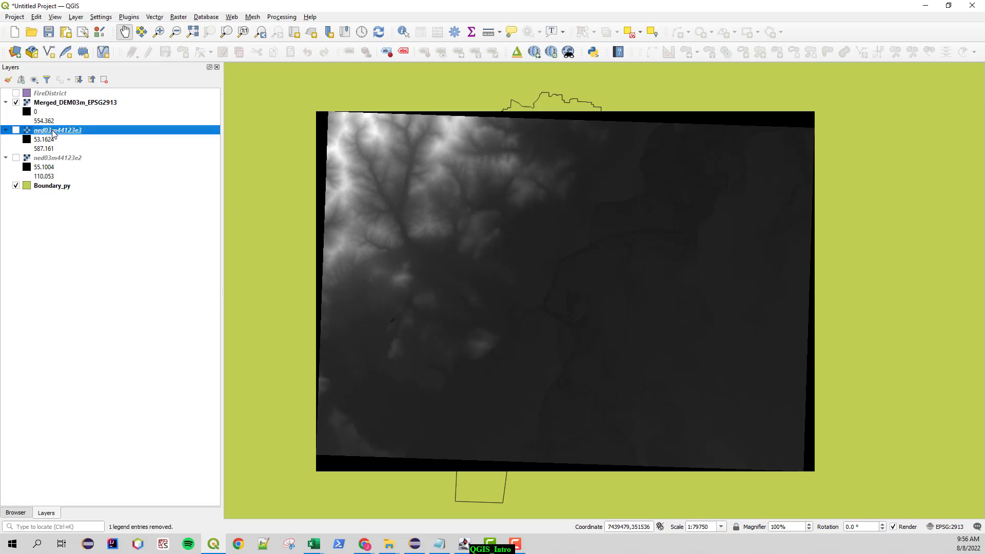
right_click(53, 131)
click(103, 218)
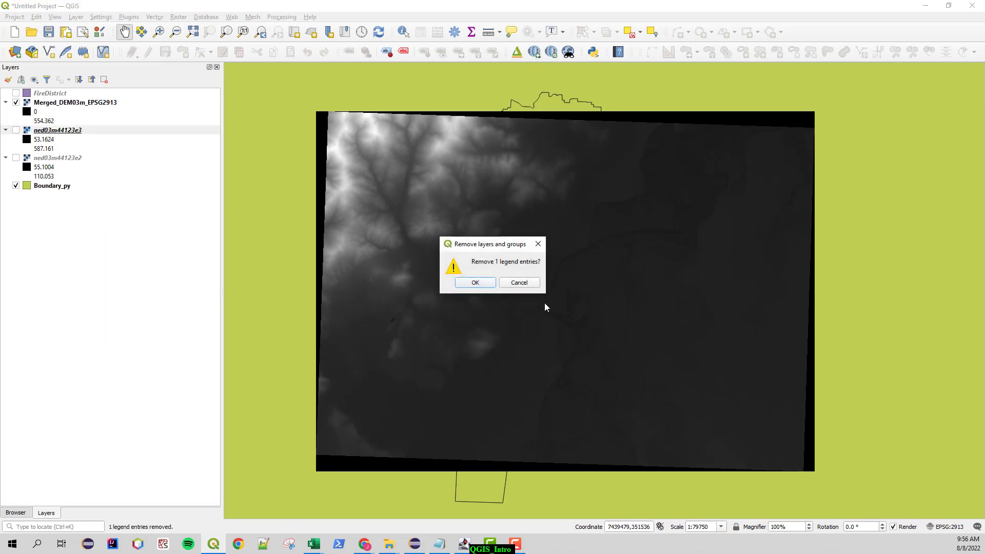
click(475, 283)
click(60, 132)
right_click(61, 132)
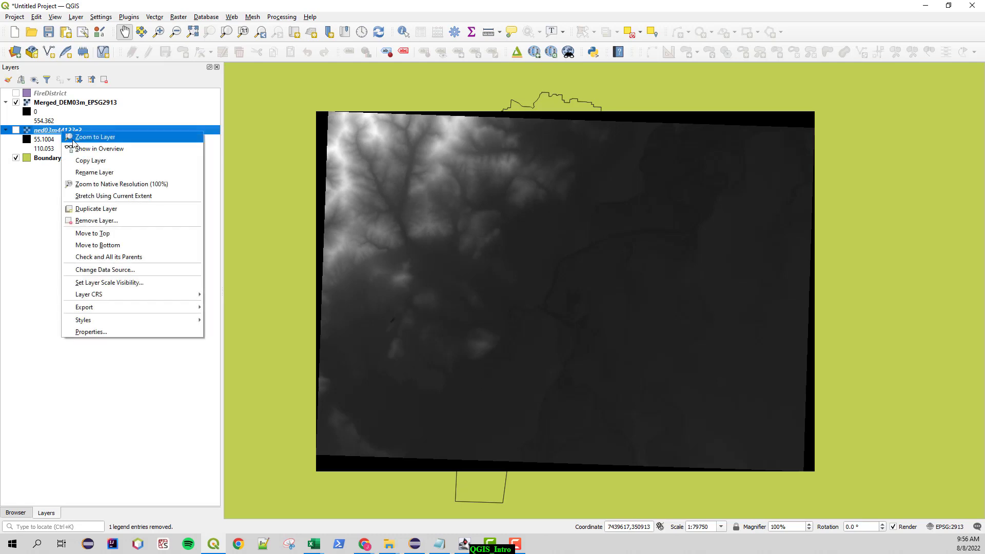
click(111, 221)
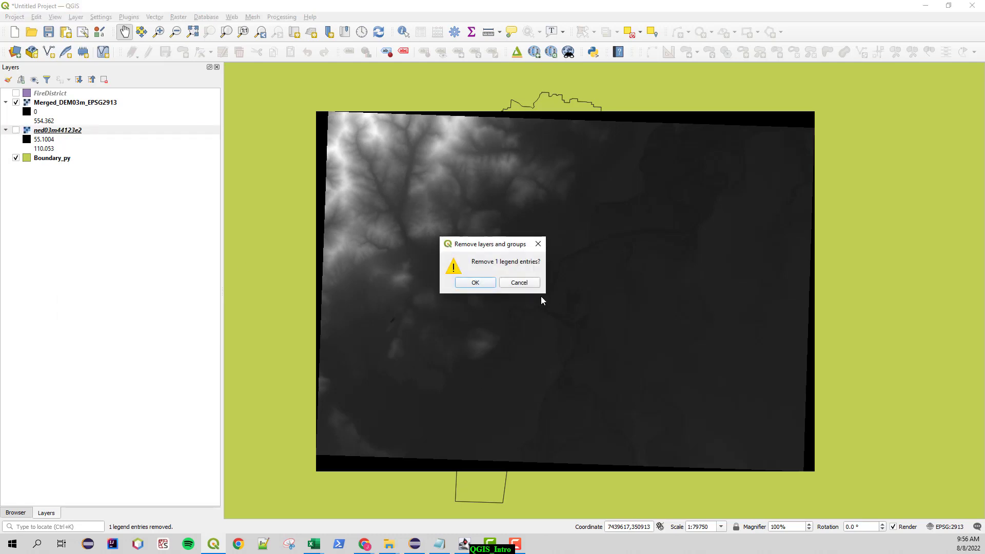
click(475, 283)
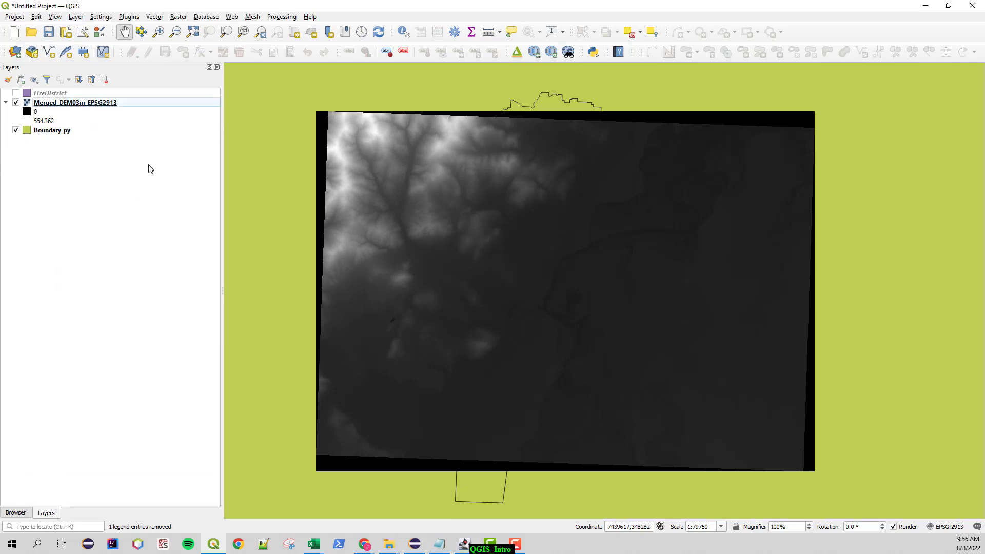
Step: Show the FireDistrict layer briefly over the reprojected DEM to check their overlap, and hide it again
click(16, 93)
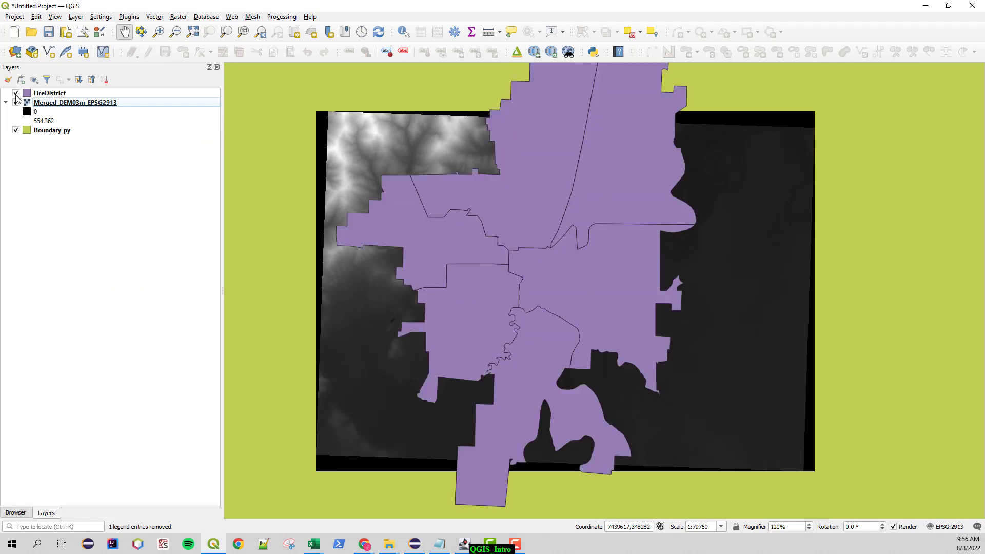
click(16, 94)
mouse_move(40, 107)
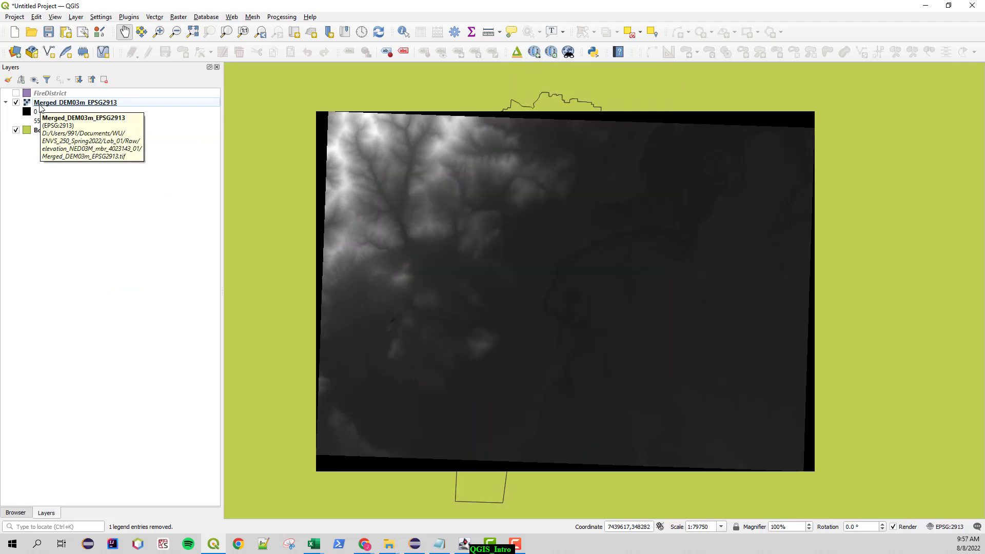